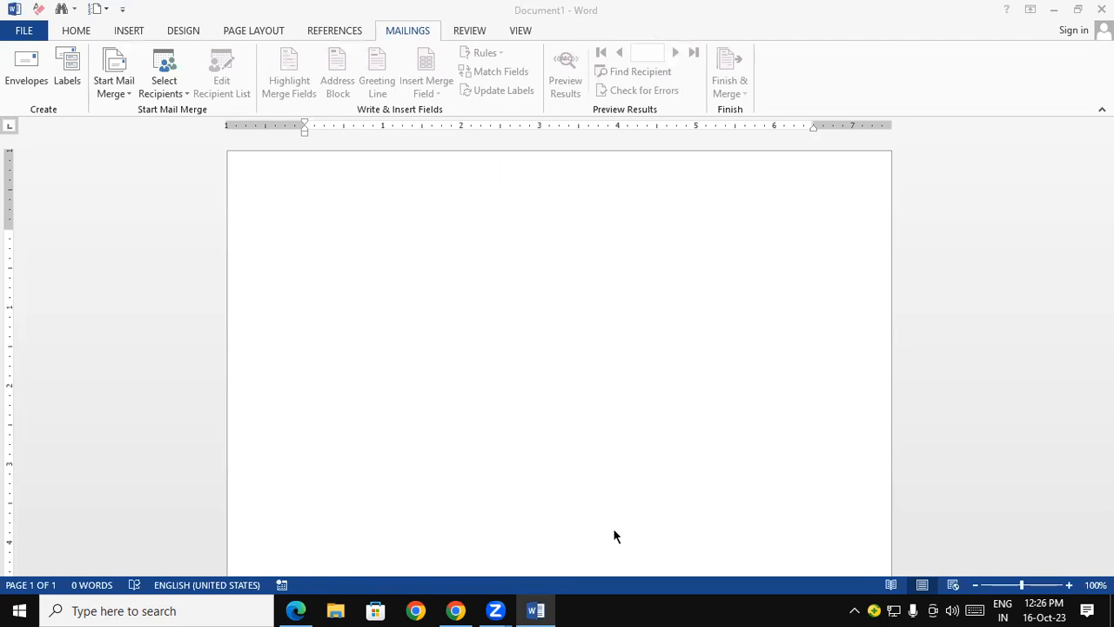
mouse_move(475, 211)
mouse_down()
mouse_move(447, 250)
mouse_move(489, 191)
mouse_move(503, 206)
mouse_move(492, 233)
mouse_up()
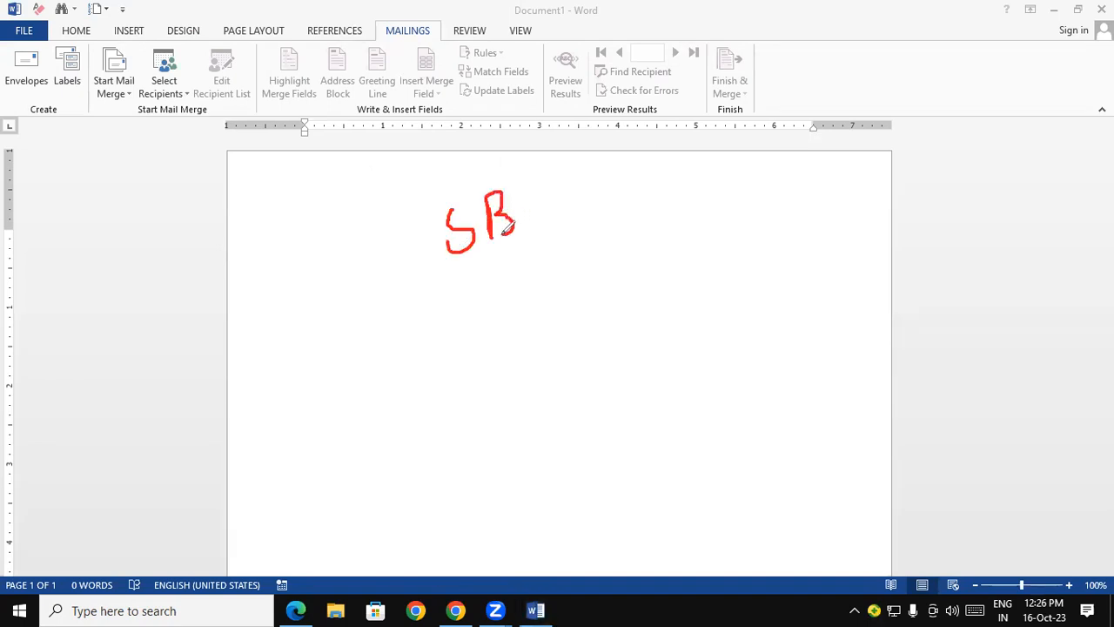
mouse_move(554, 170)
mouse_down()
mouse_move(556, 213)
mouse_move(572, 167)
mouse_up()
mouse_move(639, 277)
mouse_down()
mouse_move(649, 301)
mouse_move(705, 274)
mouse_up()
mouse_move(708, 232)
mouse_down()
mouse_move(641, 316)
mouse_move(650, 244)
mouse_move(709, 236)
mouse_move(710, 256)
mouse_up()
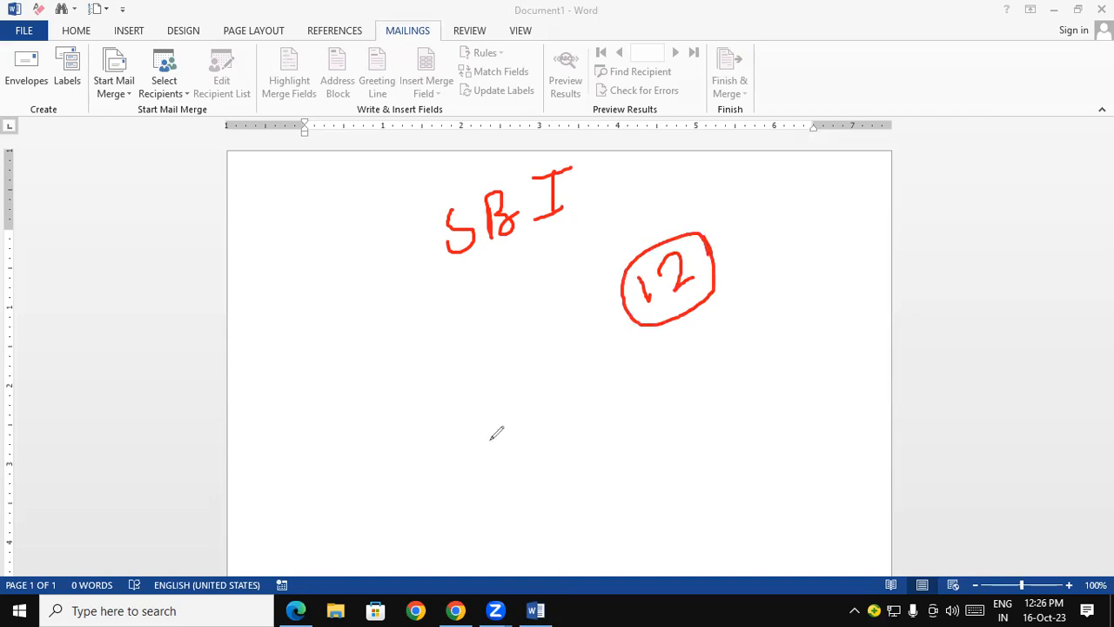
mouse_move(370, 328)
mouse_down()
mouse_move(380, 357)
mouse_move(425, 306)
mouse_move(426, 336)
mouse_move(471, 313)
mouse_move(459, 332)
mouse_up()
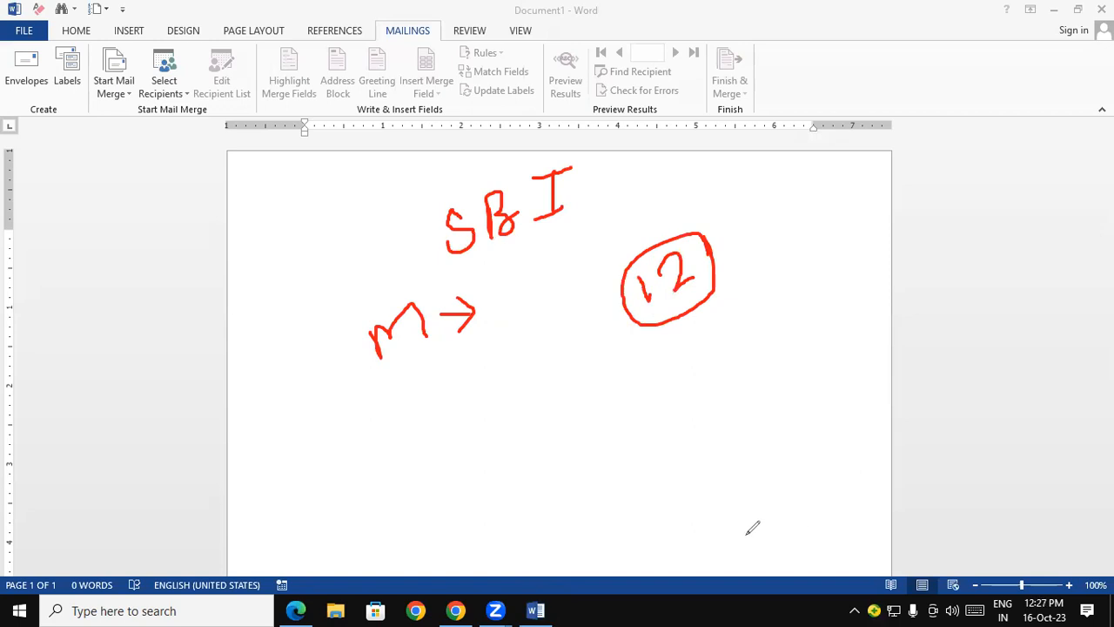
mouse_move(402, 375)
mouse_down()
mouse_move(459, 342)
mouse_move(471, 360)
mouse_up()
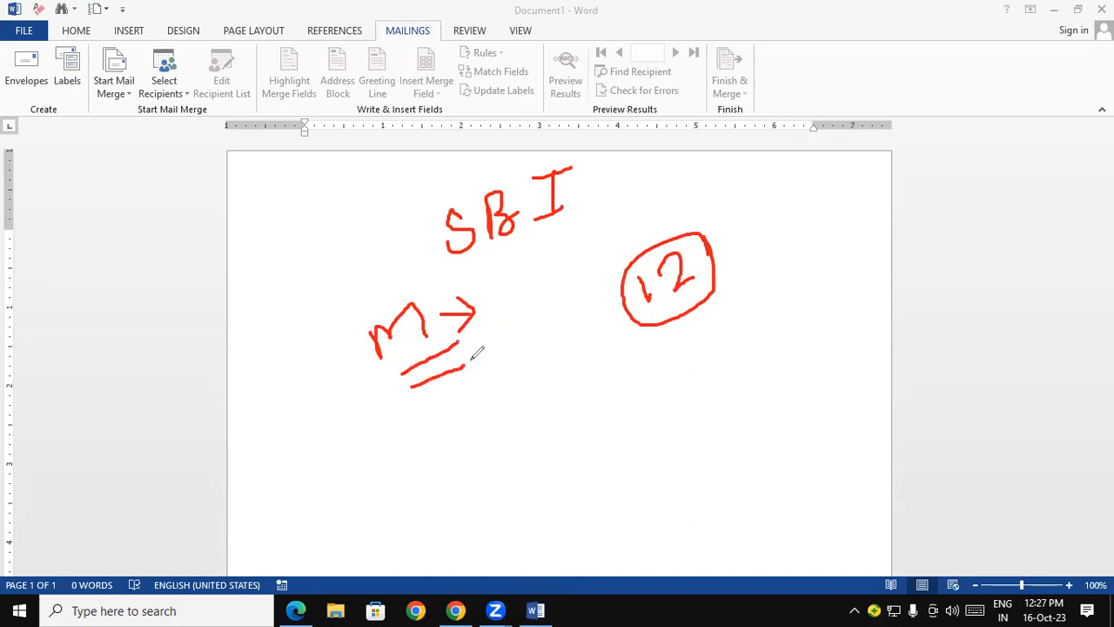
drag(411, 406, 480, 371)
drag(487, 276, 581, 289)
drag(489, 304, 590, 296)
drag(498, 336, 600, 309)
drag(504, 364, 618, 328)
drag(519, 388, 639, 337)
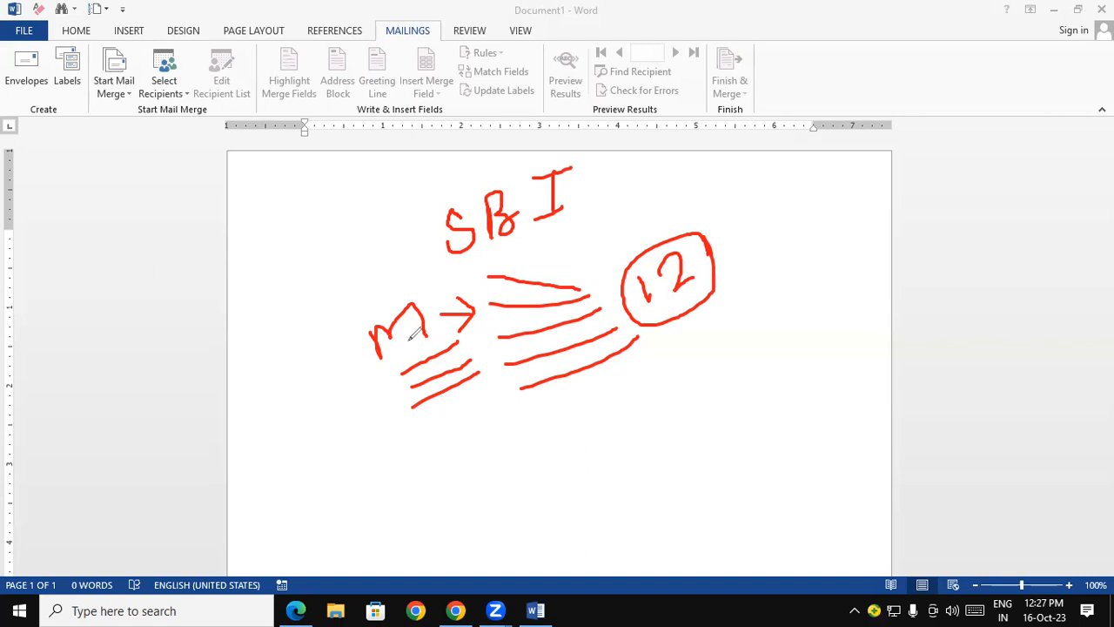
mouse_move(459, 408)
mouse_down()
mouse_move(609, 388)
mouse_move(663, 331)
mouse_up()
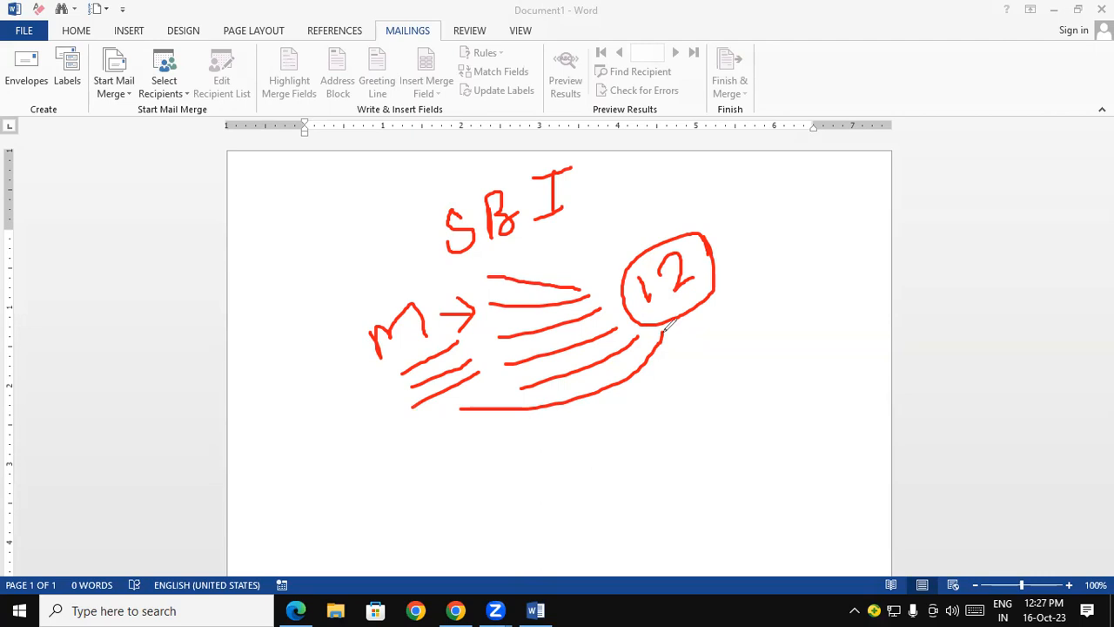
mouse_move(424, 298)
mouse_down()
mouse_move(508, 293)
mouse_move(491, 297)
mouse_up()
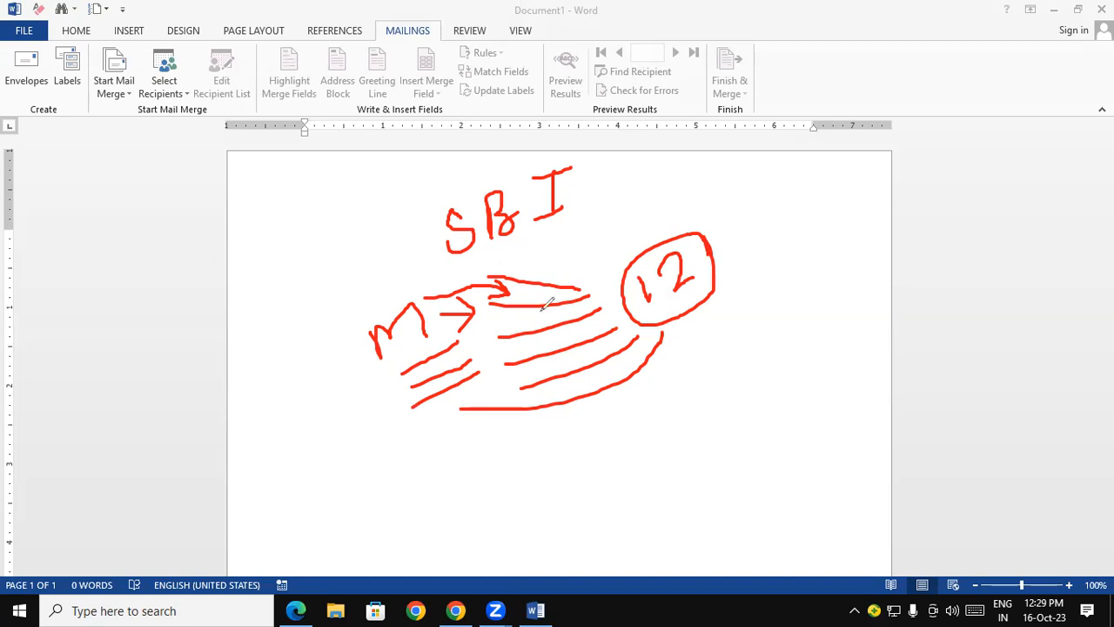
mouse_move(515, 255)
mouse_down()
mouse_move(579, 272)
mouse_move(554, 280)
mouse_up()
mouse_move(611, 240)
mouse_down()
mouse_move(624, 262)
mouse_move(651, 231)
mouse_move(657, 250)
mouse_move(604, 252)
mouse_move(641, 199)
mouse_move(657, 235)
mouse_up()
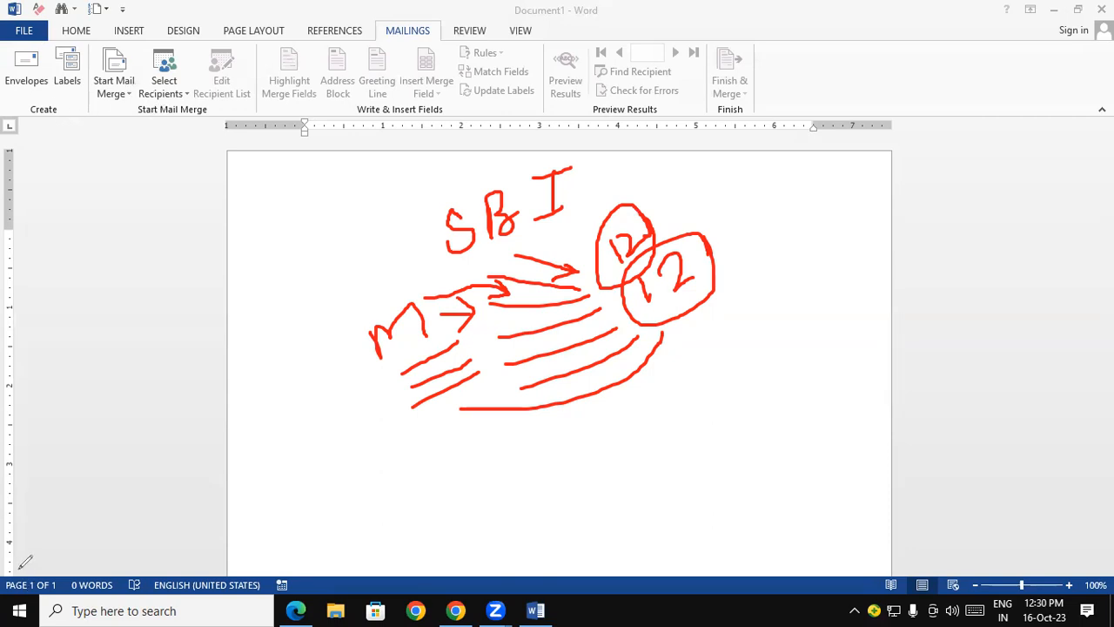
- Start a mail merge of the Letters type in the blank document
click(107, 88)
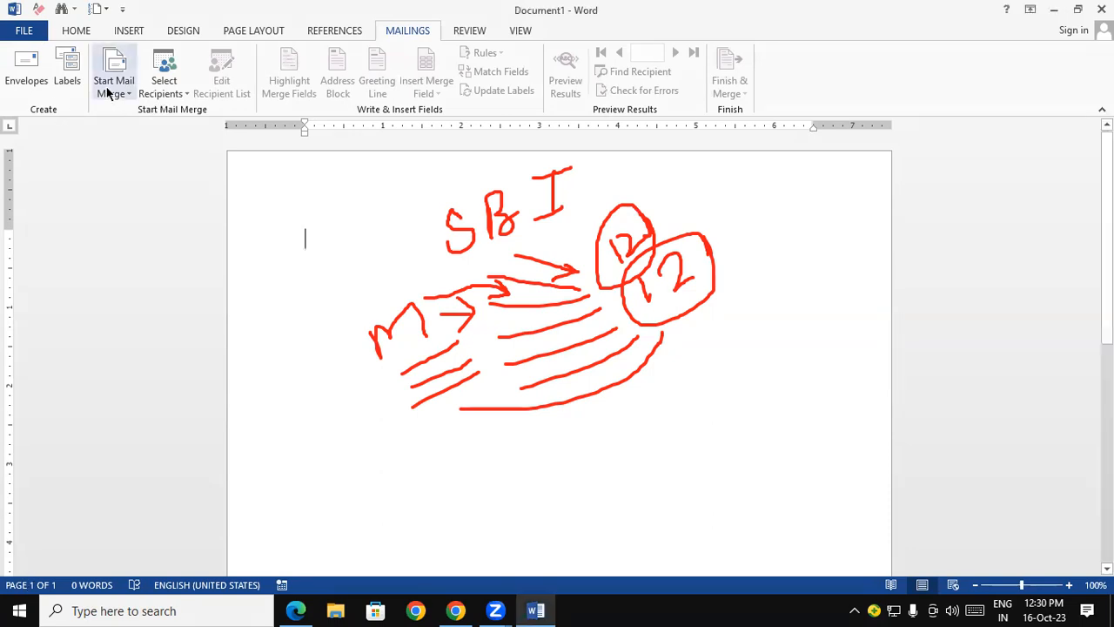
click(107, 89)
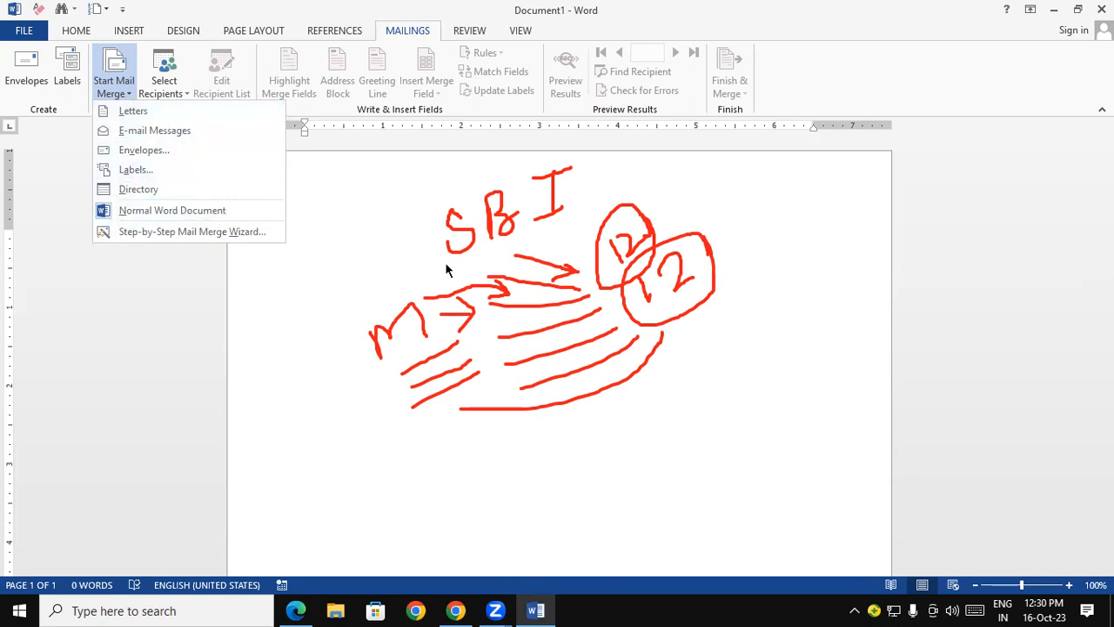
click(153, 111)
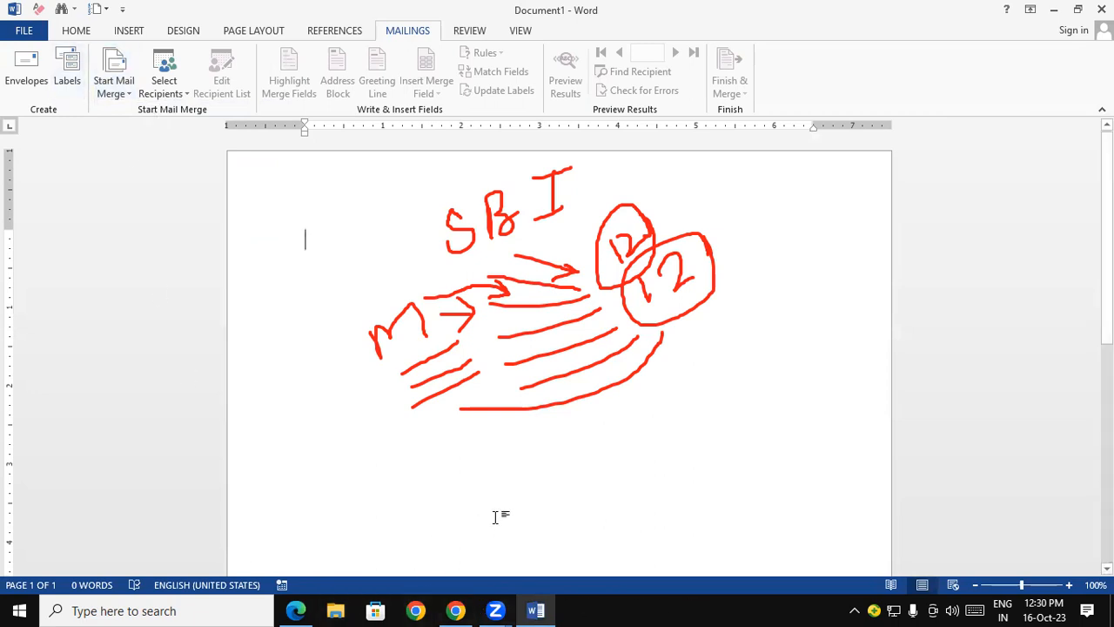
click(251, 309)
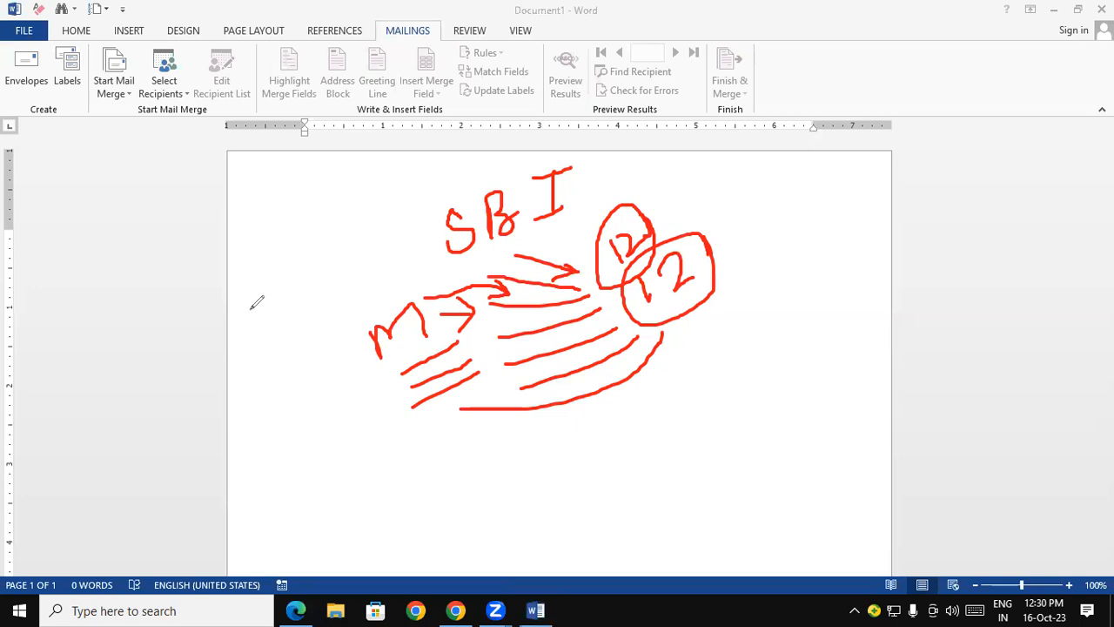
mouse_move(640, 235)
mouse_down()
mouse_move(640, 341)
mouse_move(552, 430)
mouse_move(667, 249)
mouse_move(455, 363)
mouse_move(478, 314)
mouse_move(500, 313)
mouse_move(530, 169)
mouse_move(572, 203)
mouse_up()
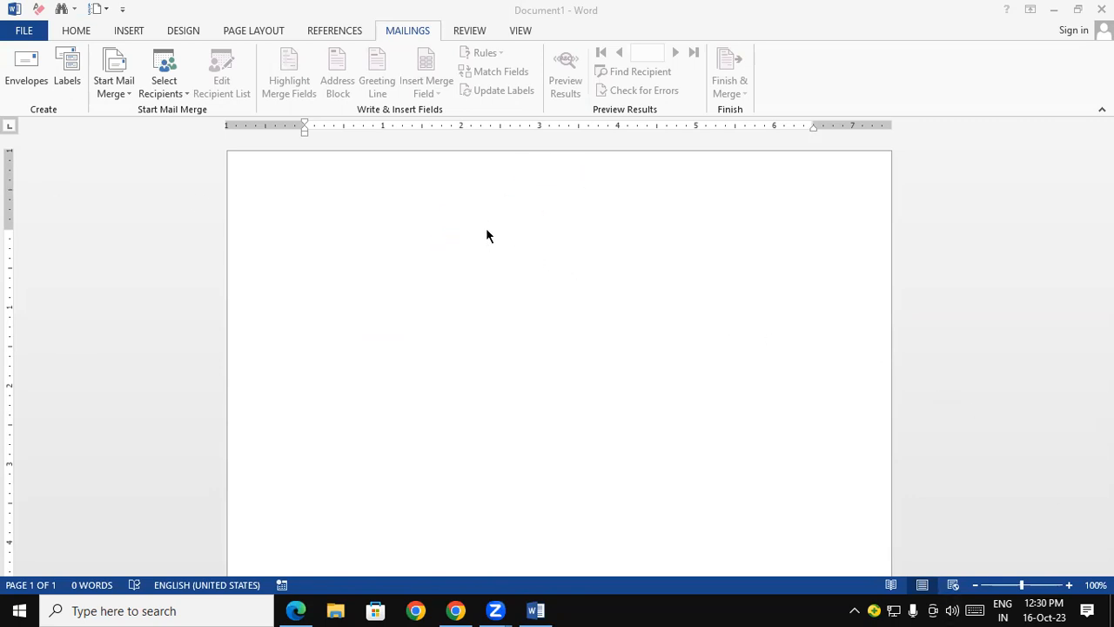
- Browse the Desktop folder for an existing recipient list to use as data source, and close the file selection without choosing one
click(165, 83)
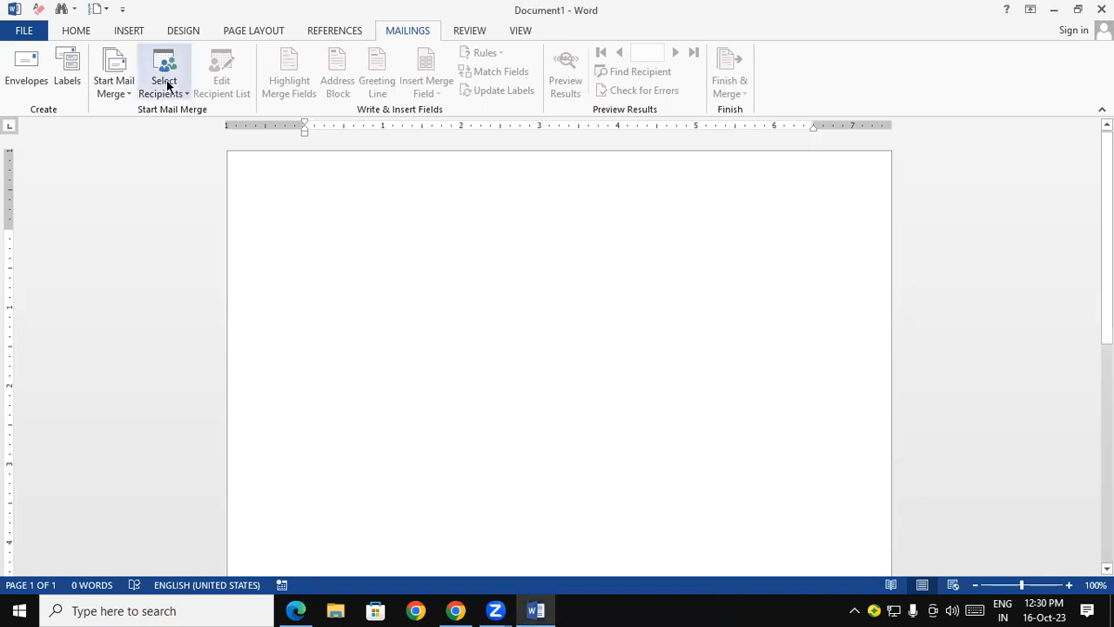
click(168, 84)
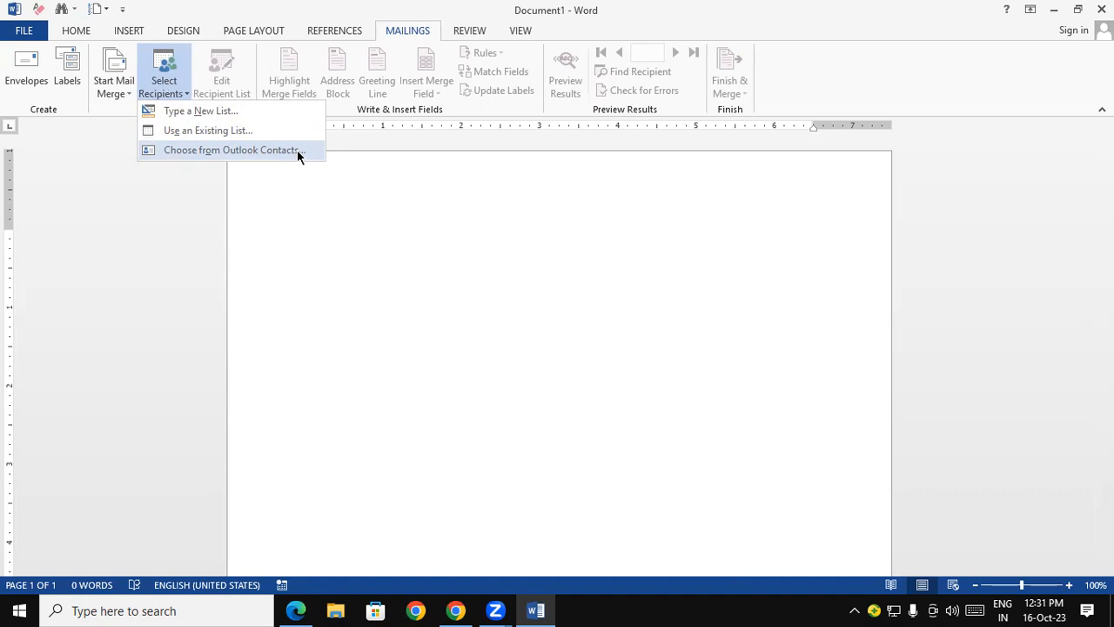
click(235, 136)
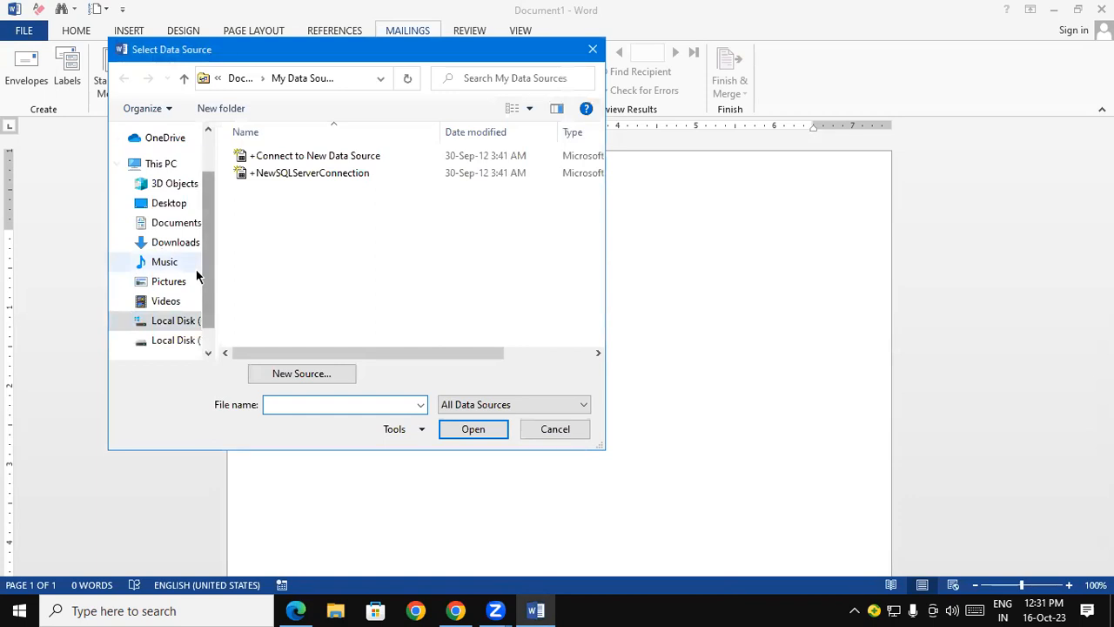
scroll(207, 279, up, 3)
click(173, 170)
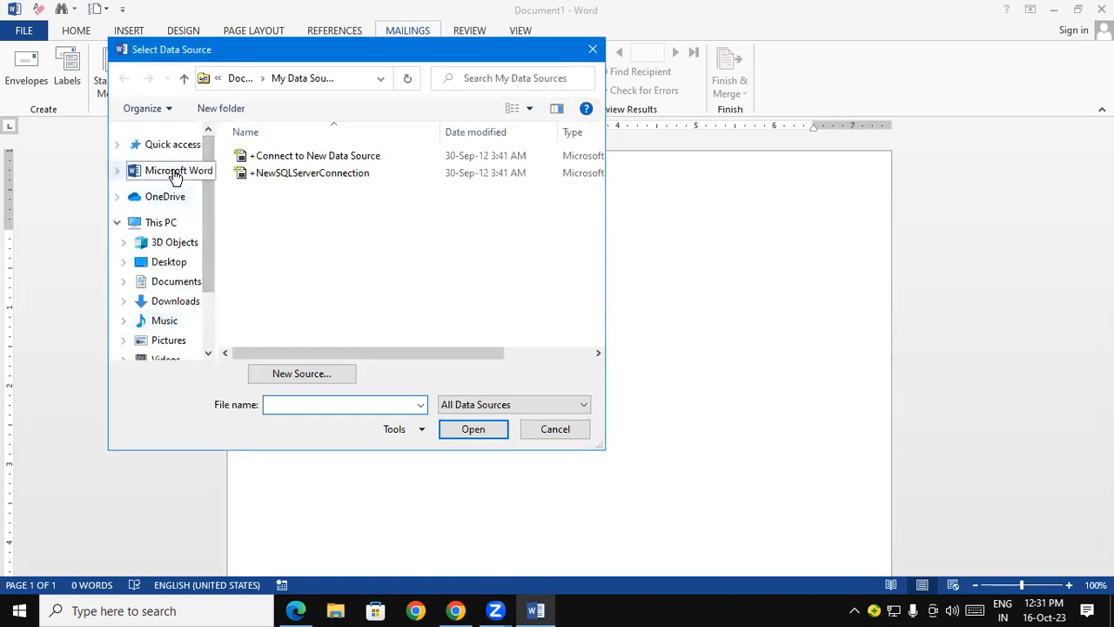
click(162, 223)
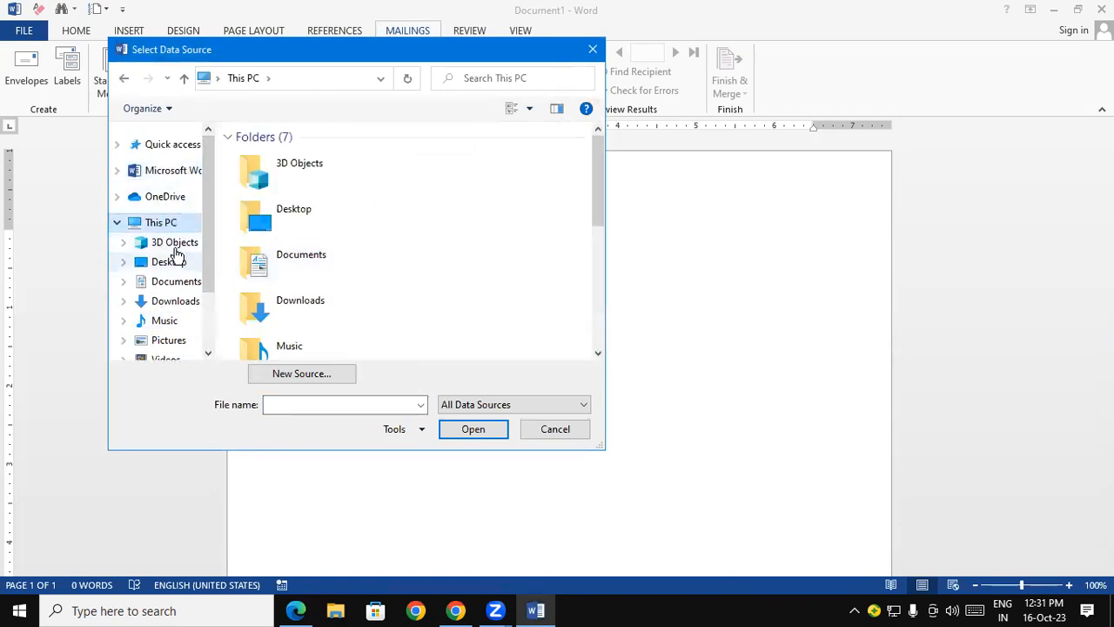
click(174, 243)
click(174, 262)
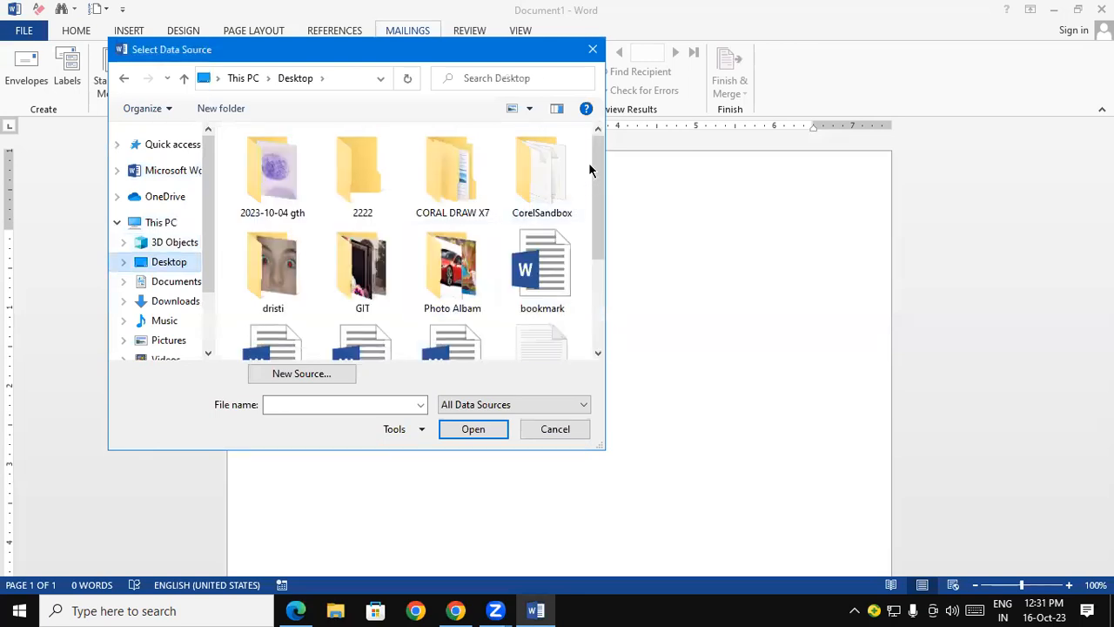
drag(601, 189, 619, 324)
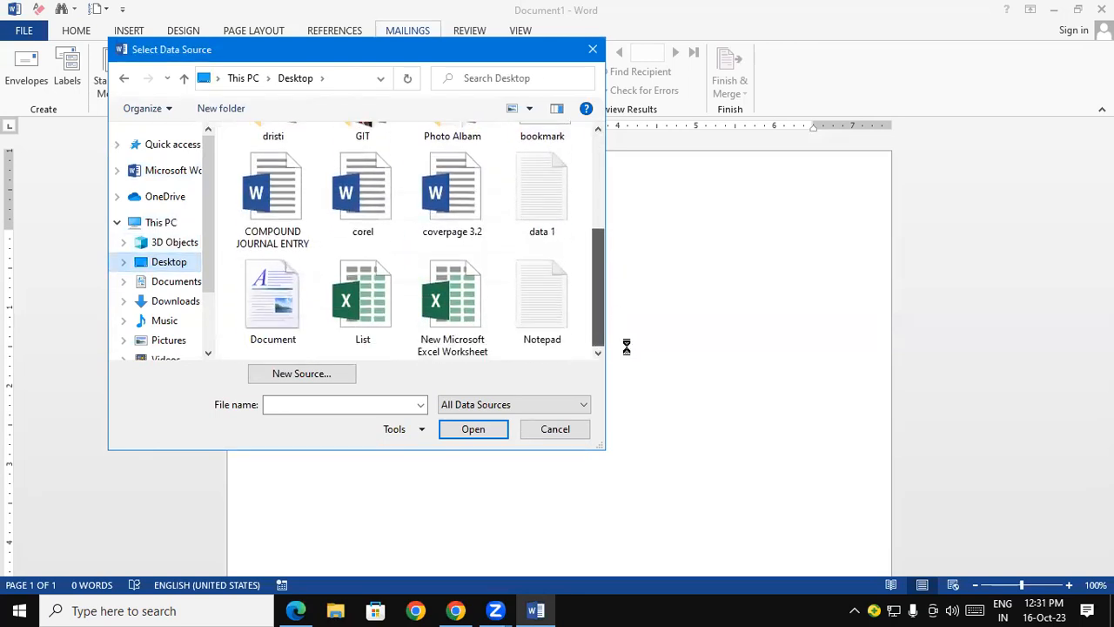
click(593, 50)
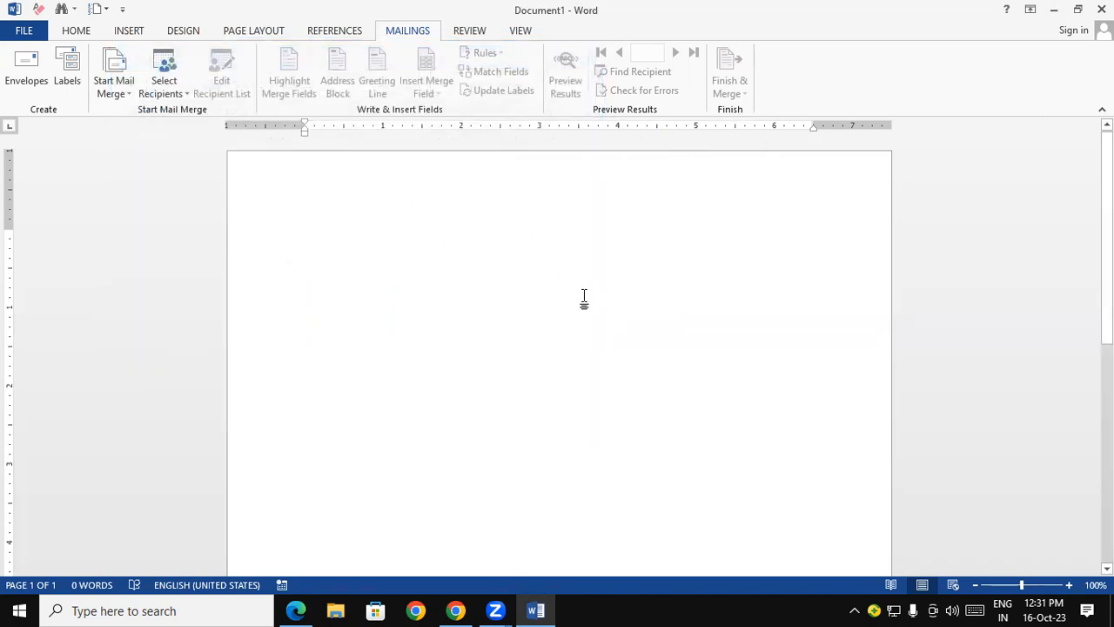
- Begin a new recipient list for the mail merge and widen the New Address List window to show more columns
click(167, 76)
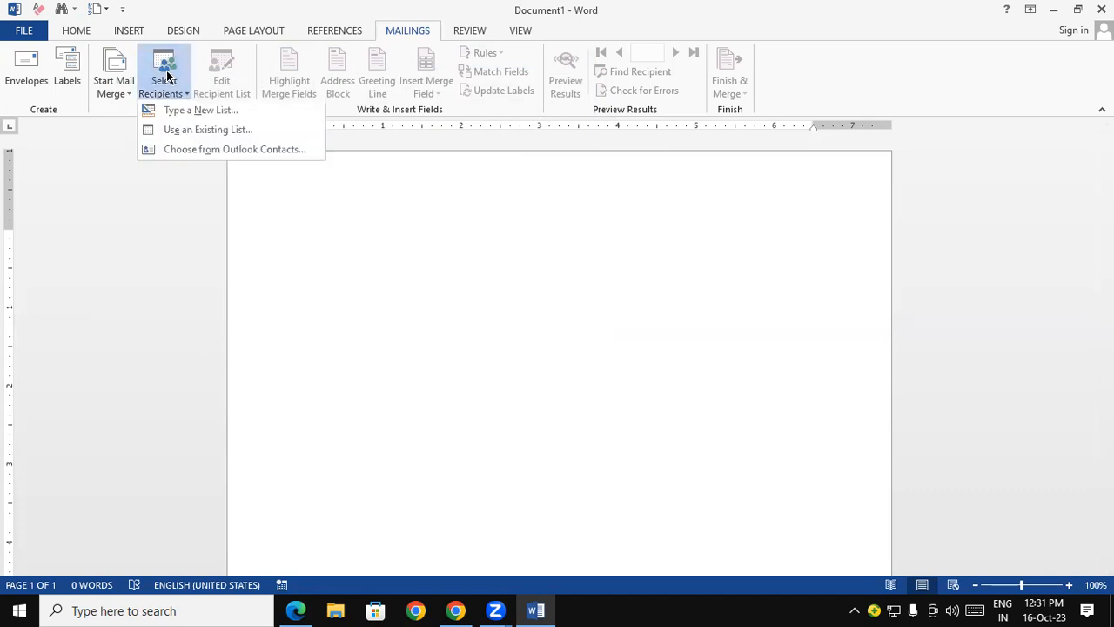
click(234, 116)
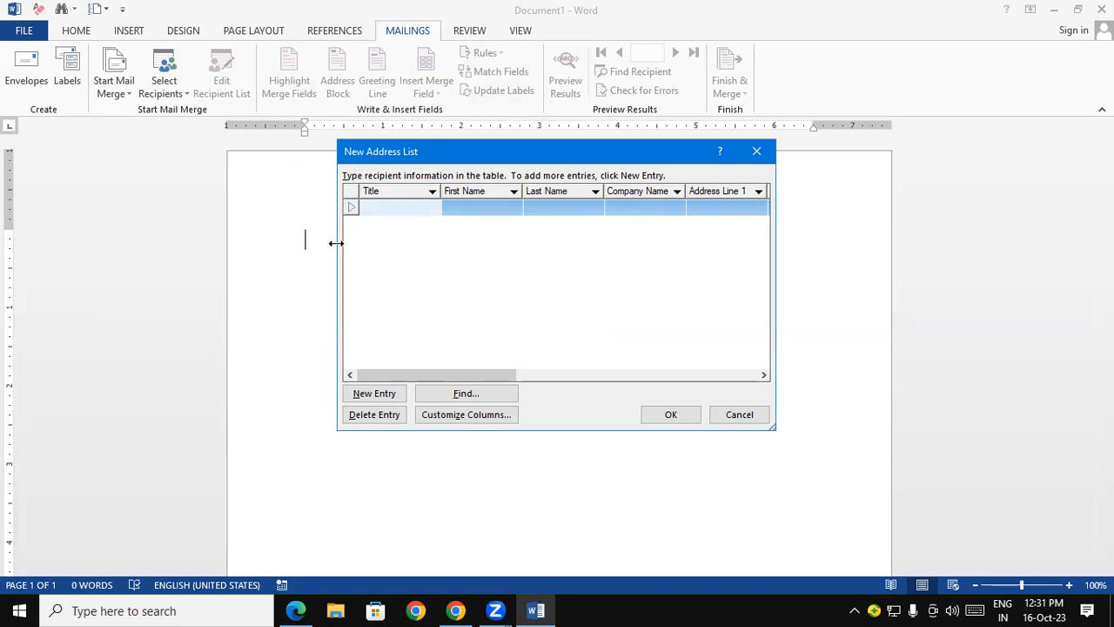
drag(336, 242, 35, 269)
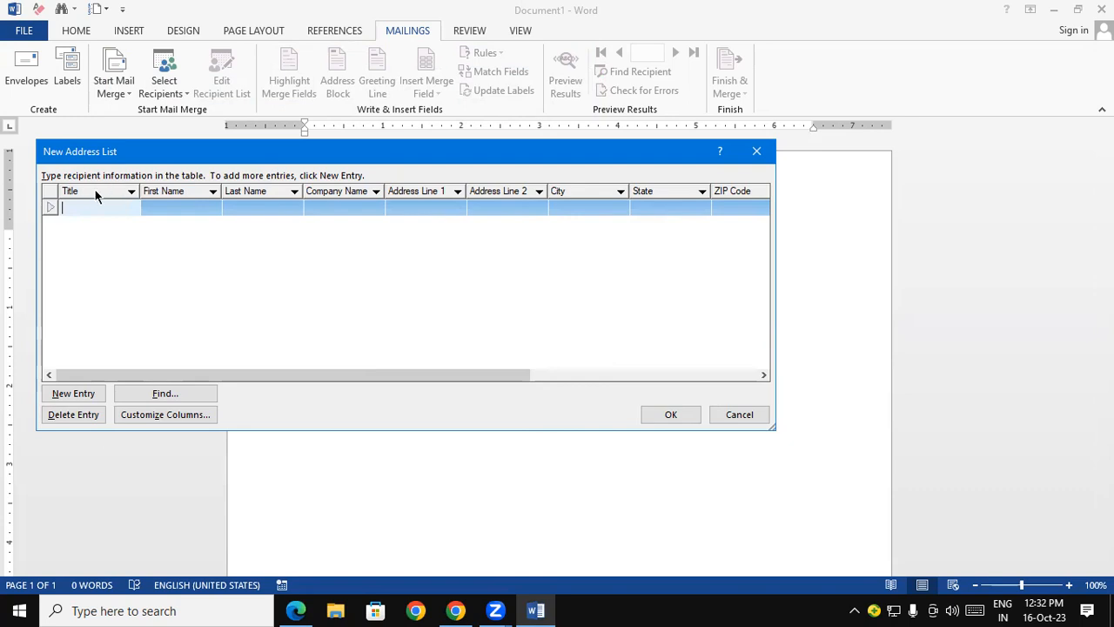
click(191, 211)
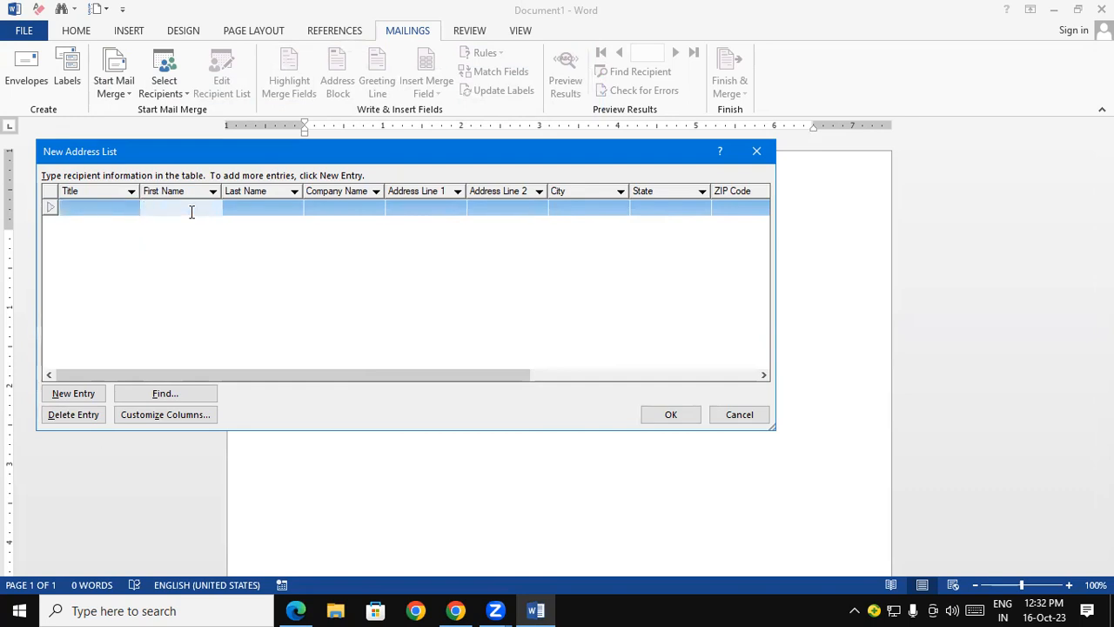
click(259, 209)
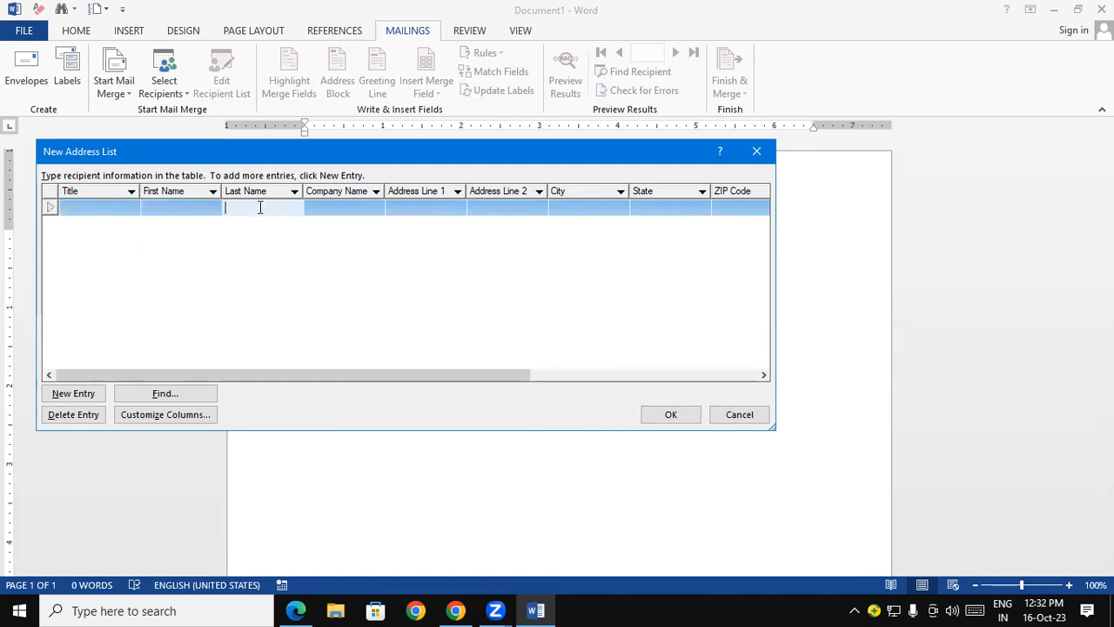
click(363, 208)
click(412, 209)
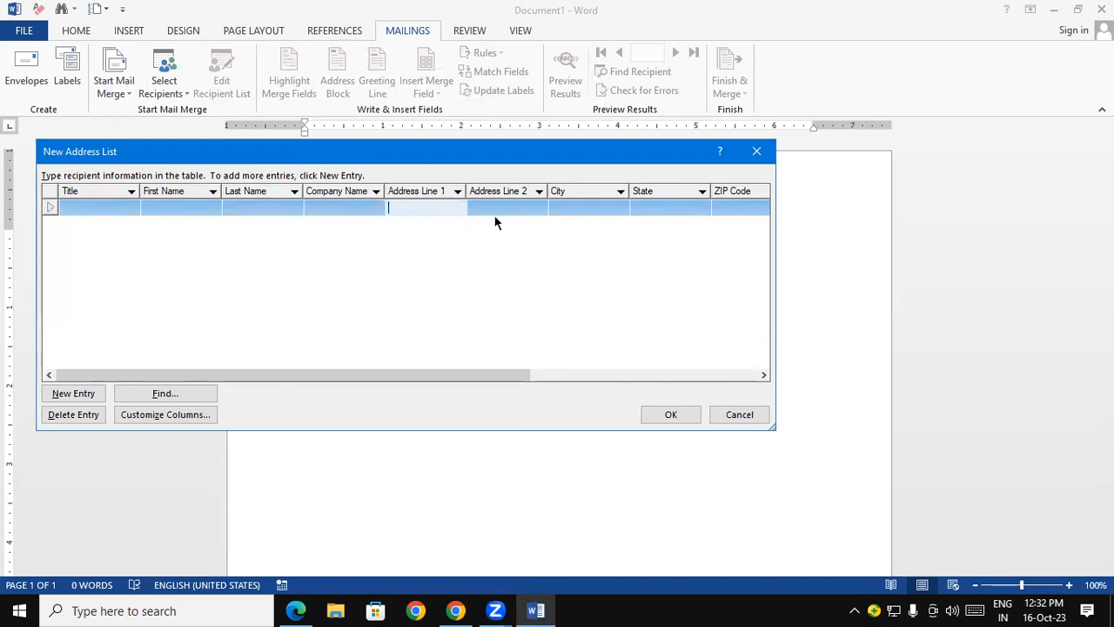
click(521, 199)
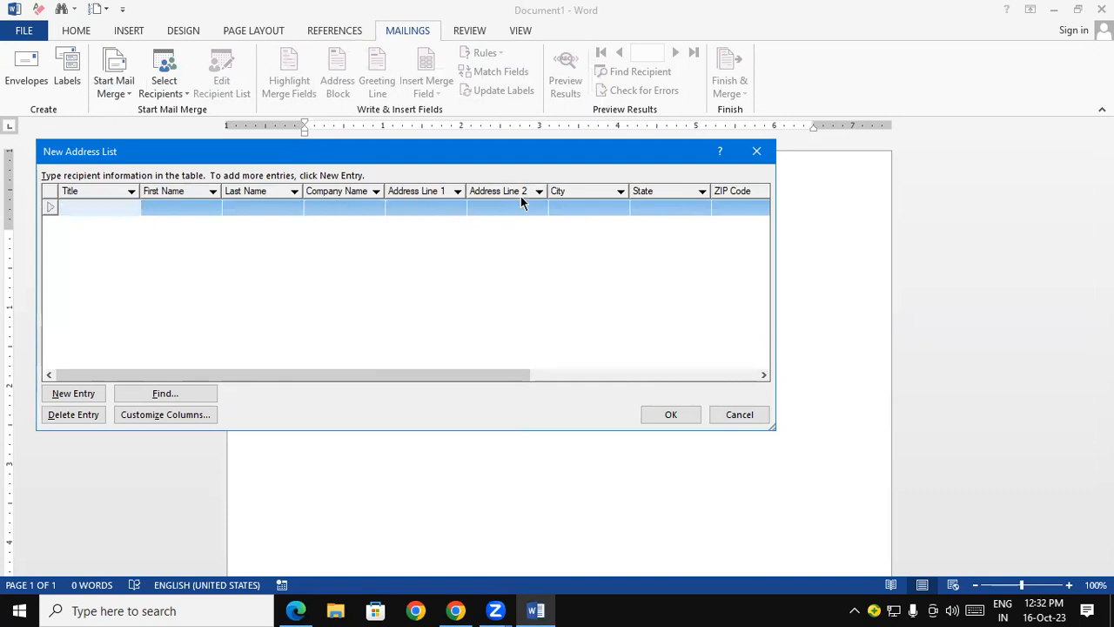
click(413, 208)
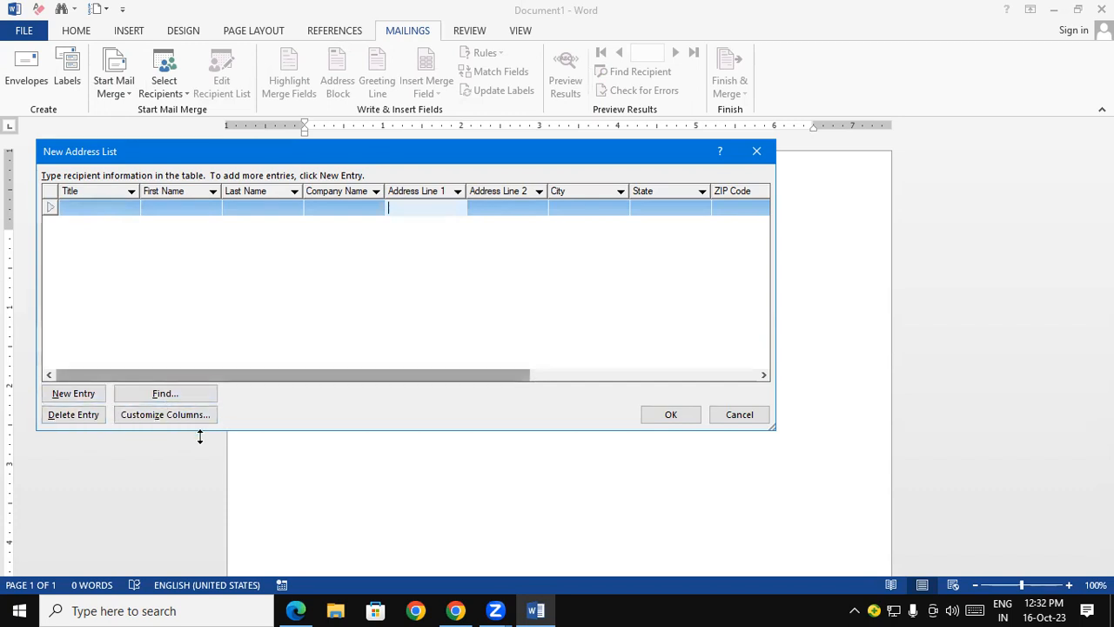
- Customize the address list columns by deleting the Address Line 2 field along with its information
click(179, 416)
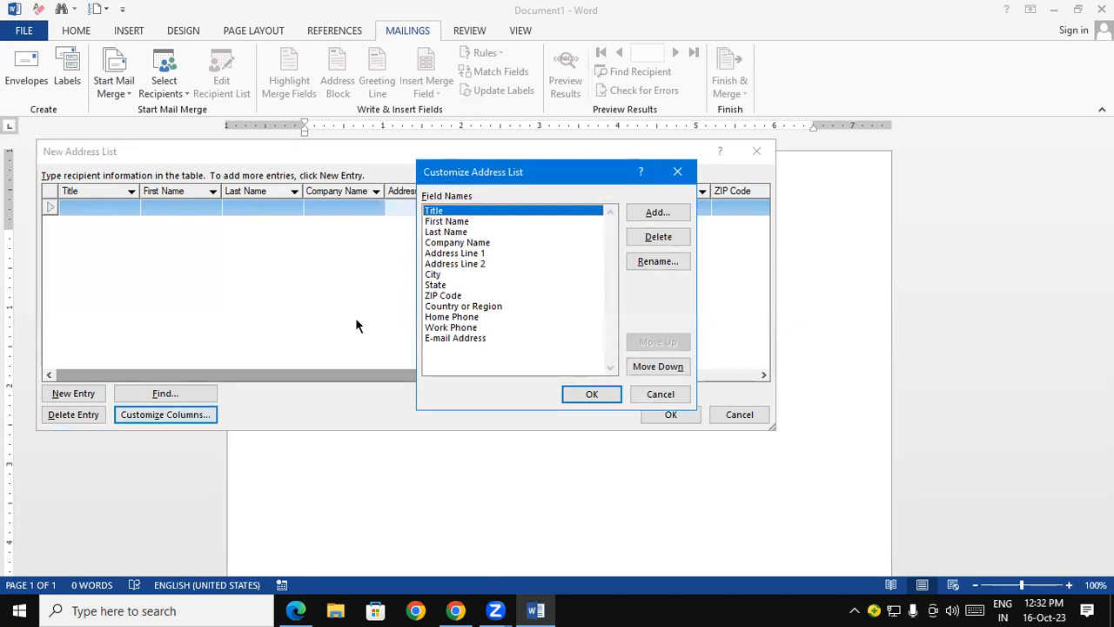
click(495, 263)
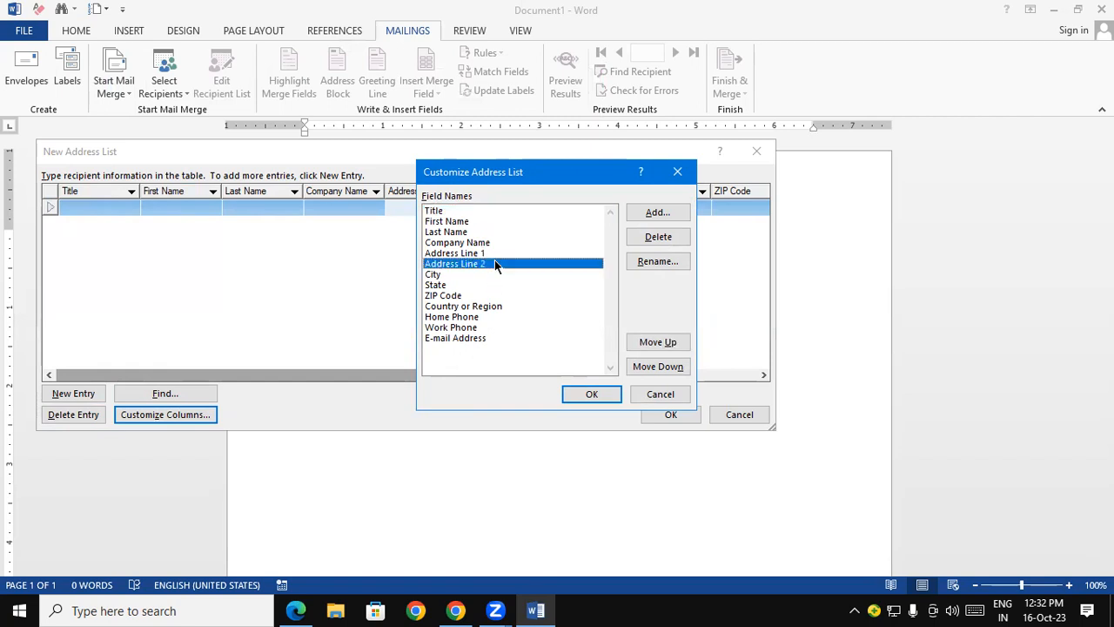
click(633, 245)
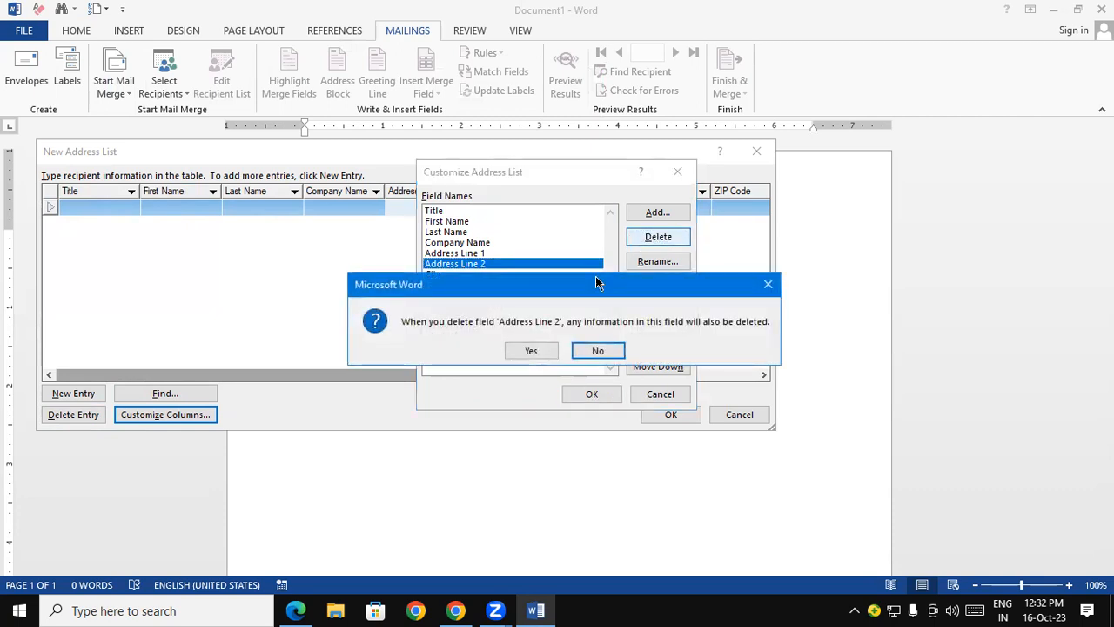
click(527, 349)
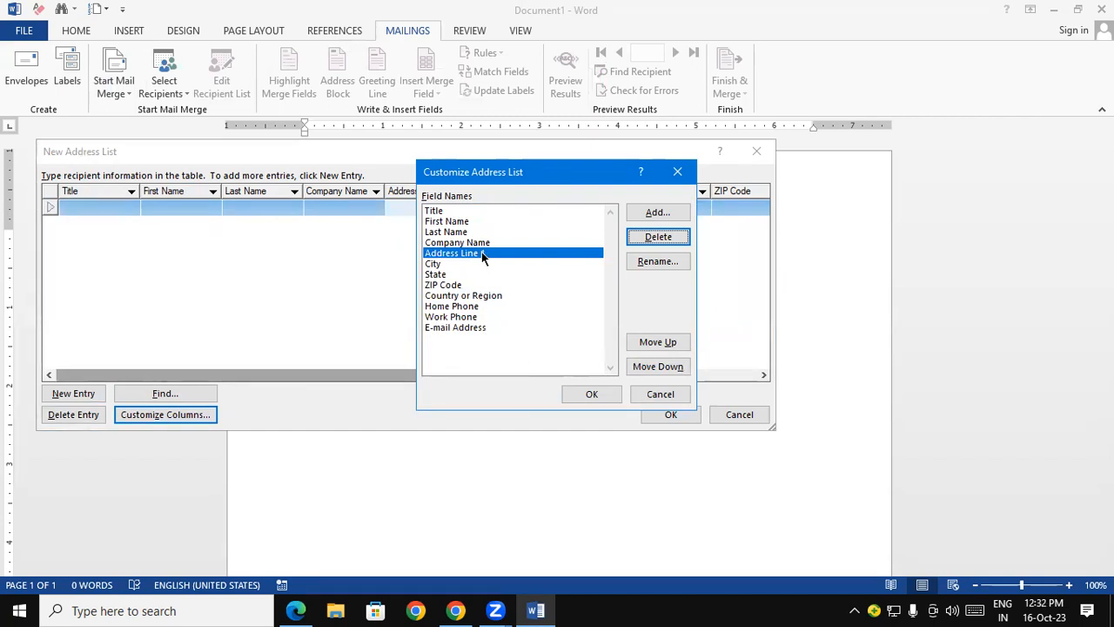
- Rename the Address Line 1 field to Address in the customized address list
click(648, 260)
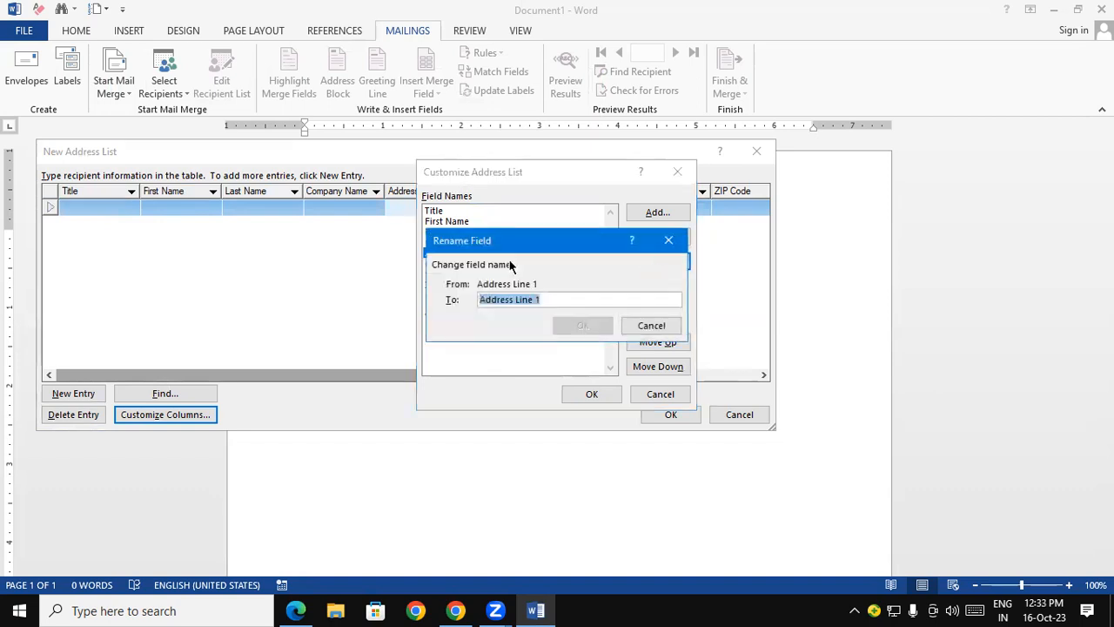
click(581, 296)
key(BackSpace)
key(BackSpace)
key(BackSpace)
key(BackSpace)
key(BackSpace)
key(BackSpace)
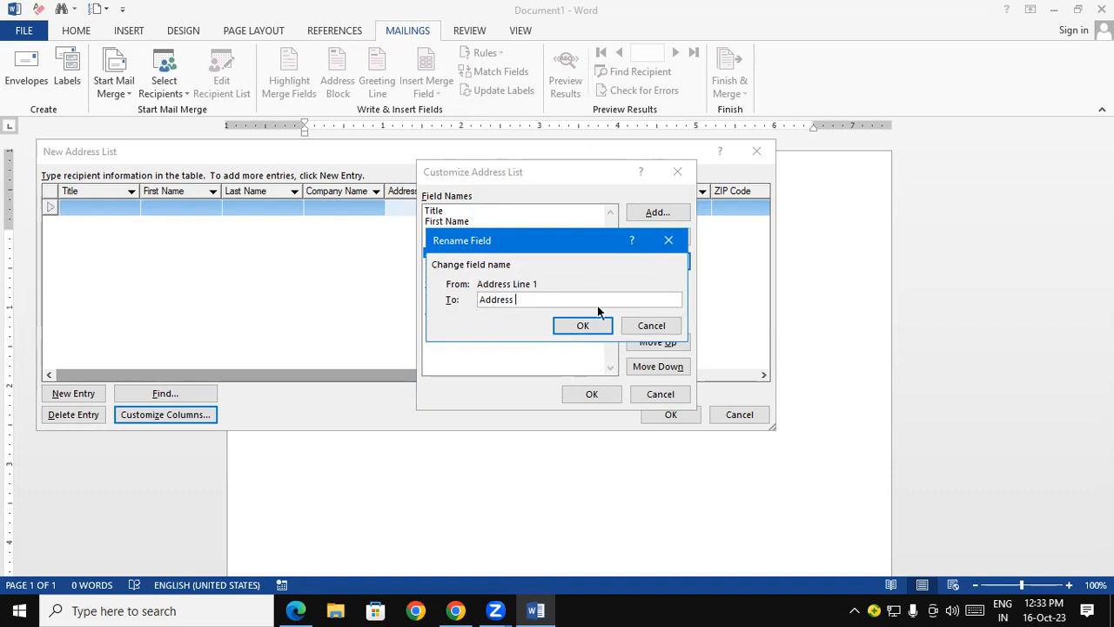
click(581, 326)
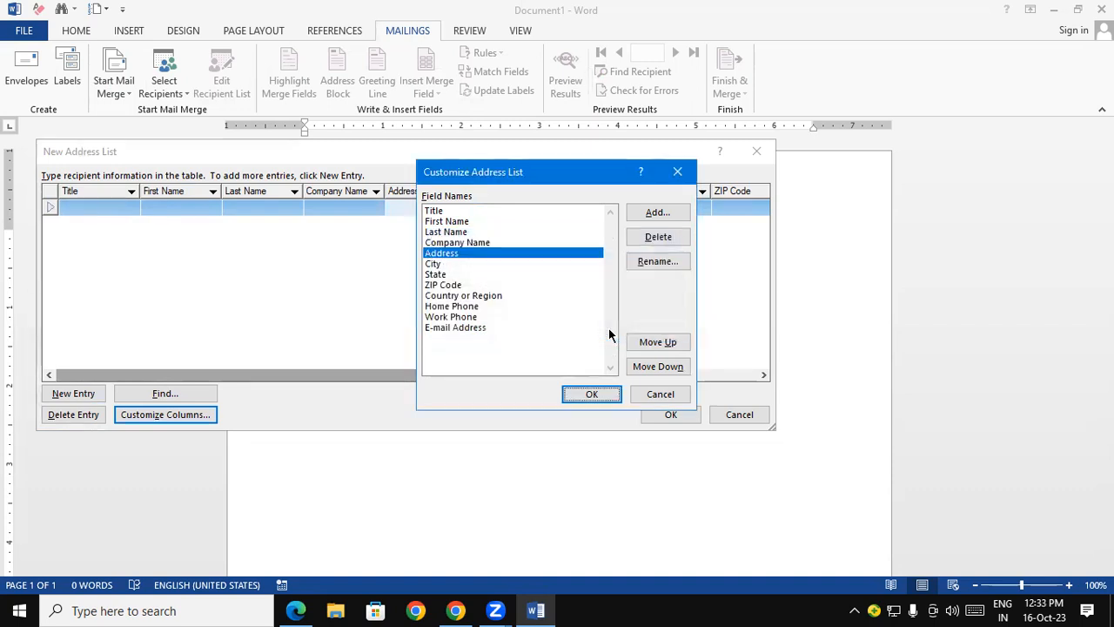
- Rename the ZIP Code field to Pin Code in the customized address list
drag(601, 177, 603, 286)
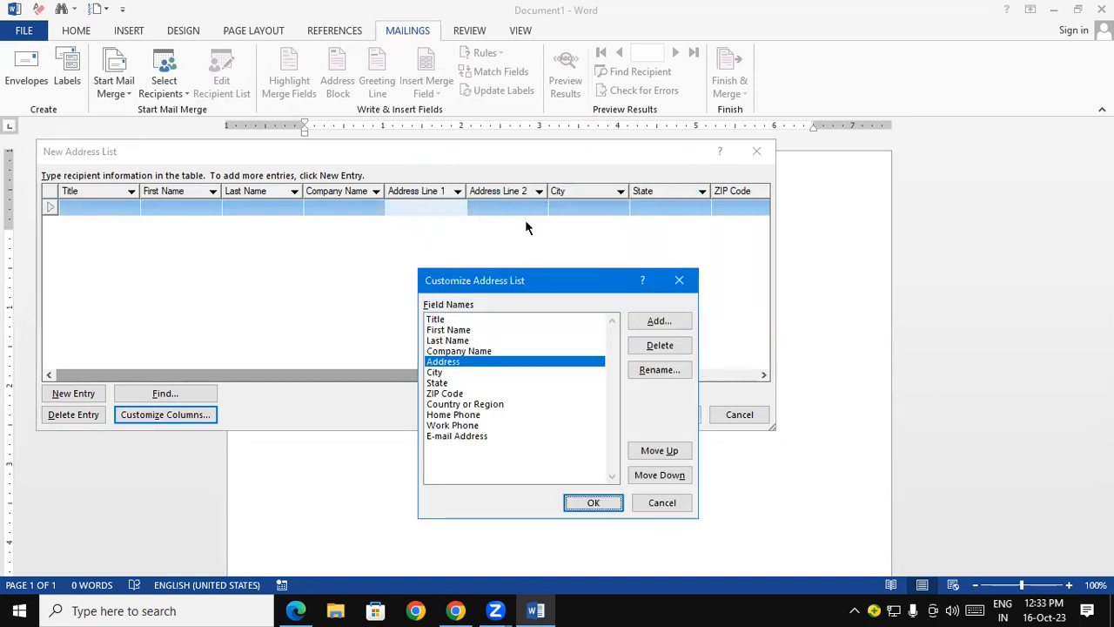
drag(570, 279, 575, 107)
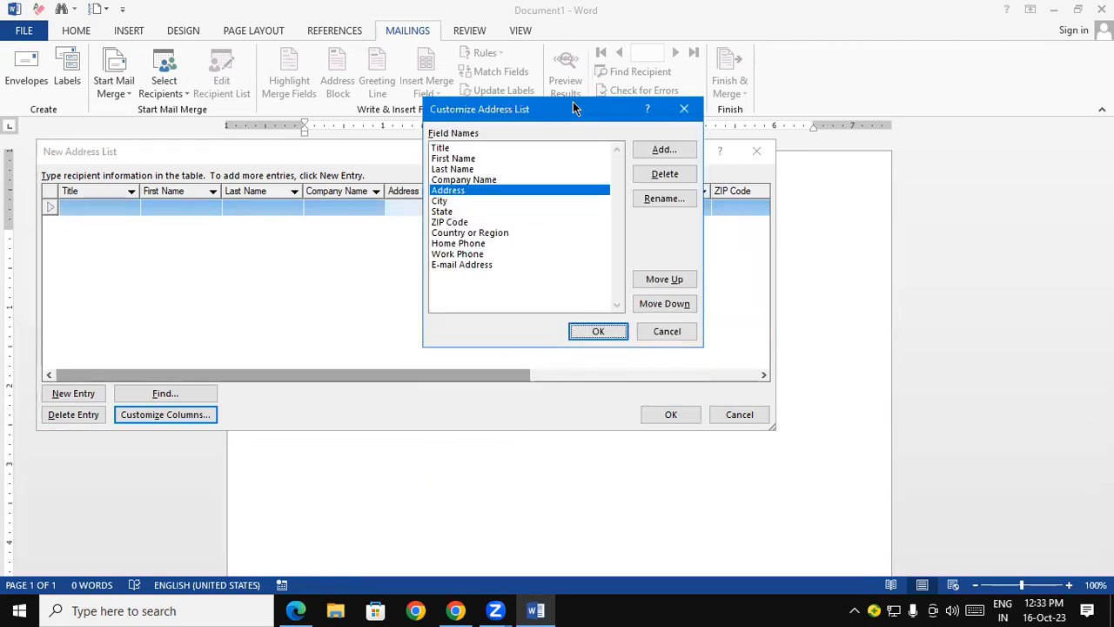
click(459, 223)
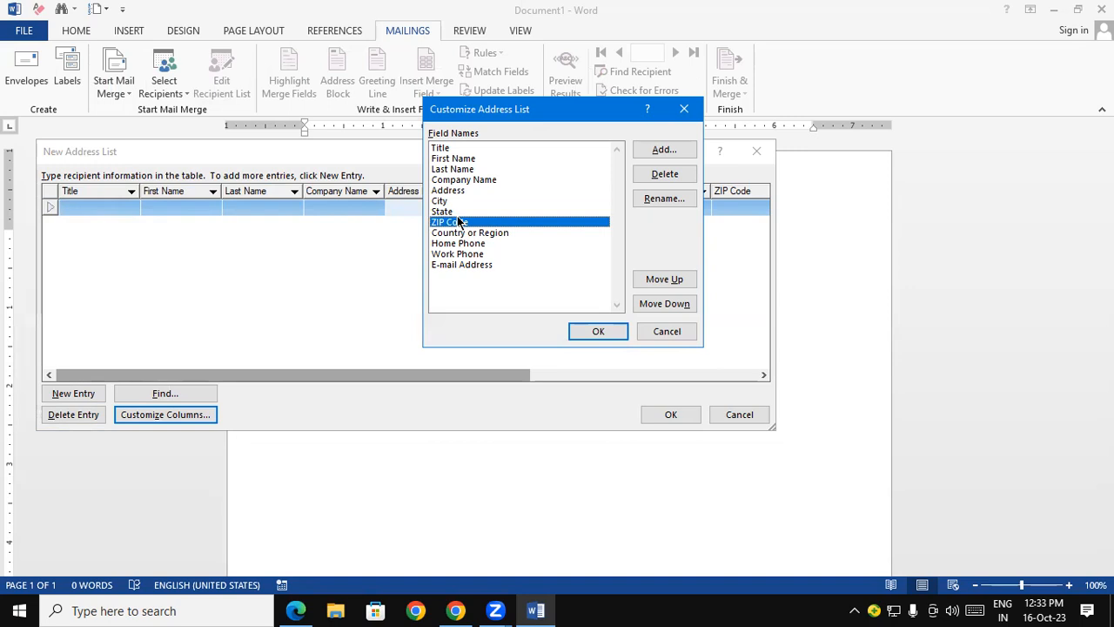
click(688, 198)
click(491, 298)
key(BackSpace)
key(BackSpace)
key(BackSpace)
text(Pin Code)
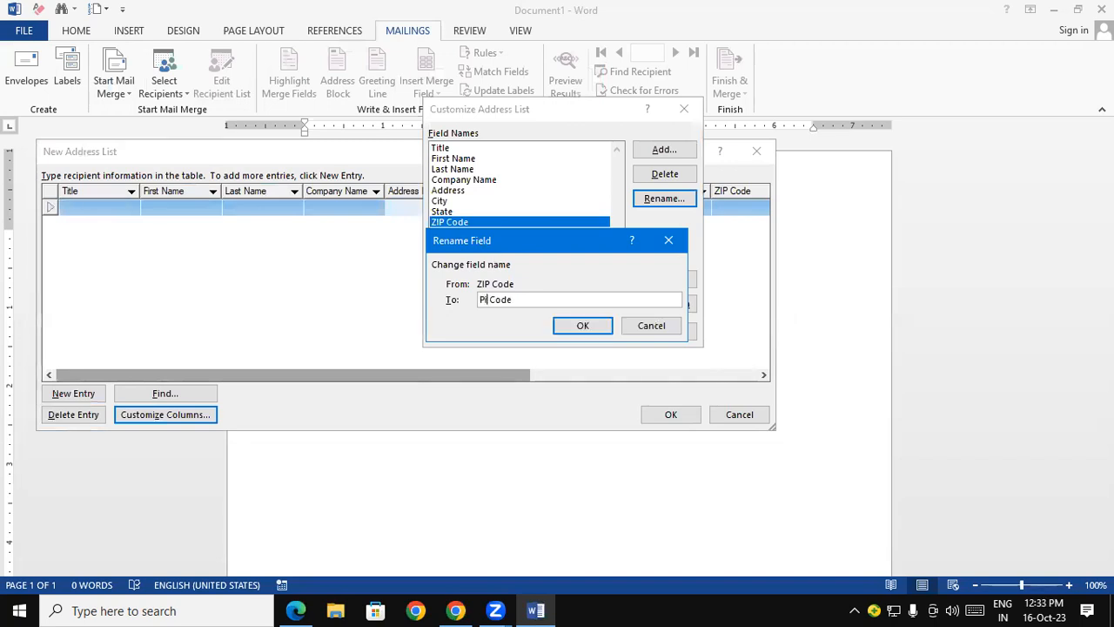
click(589, 329)
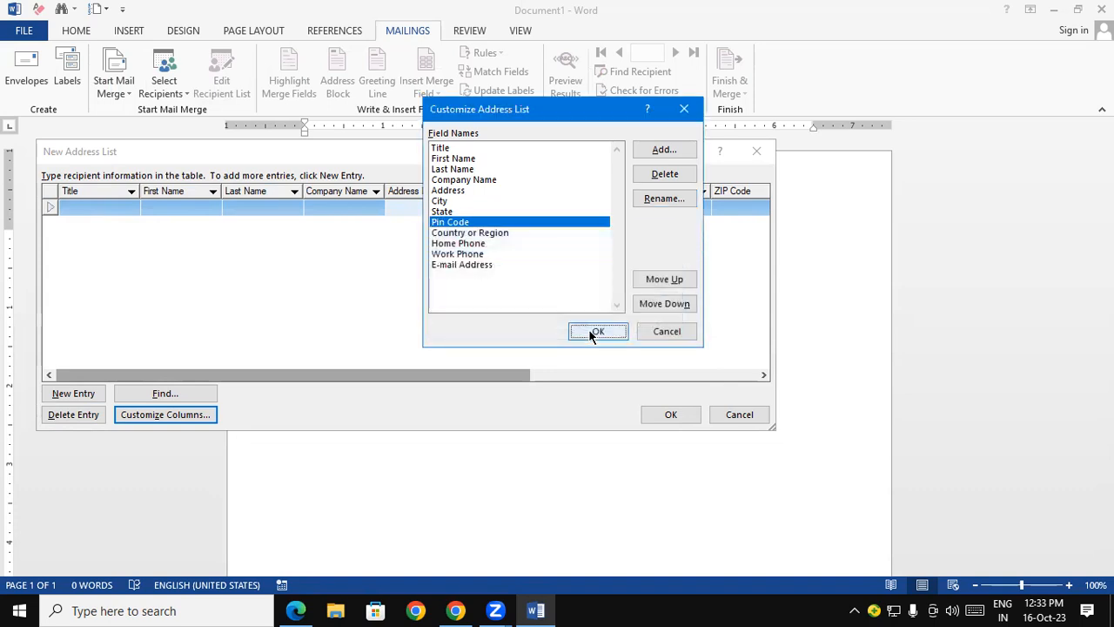
- Delete the Home Phone and Work Phone fields from the address list along with their information
click(478, 245)
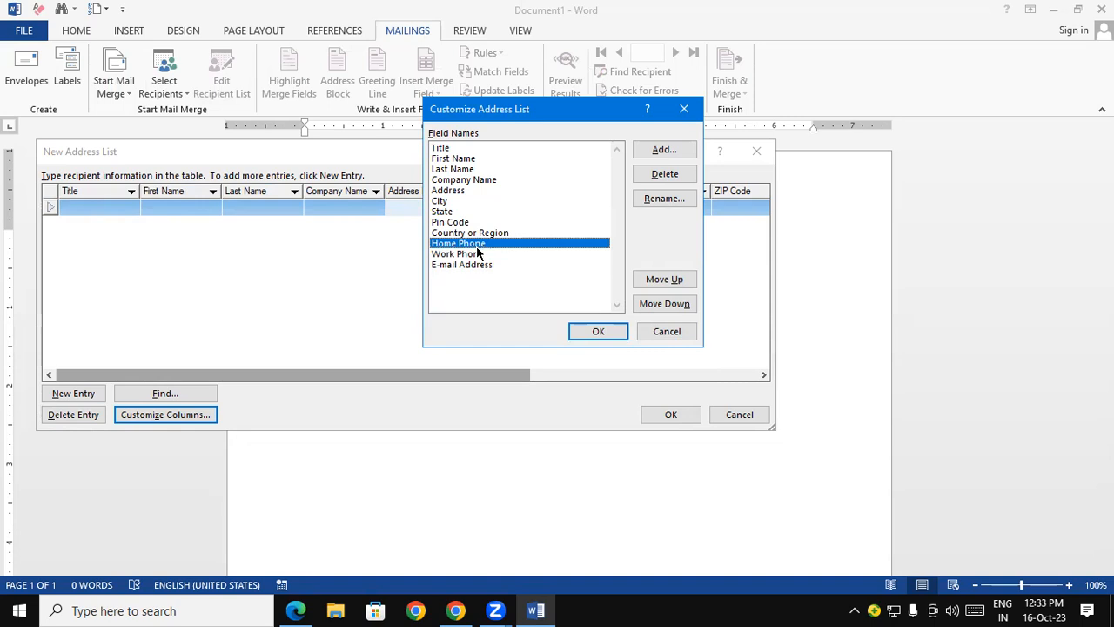
click(663, 174)
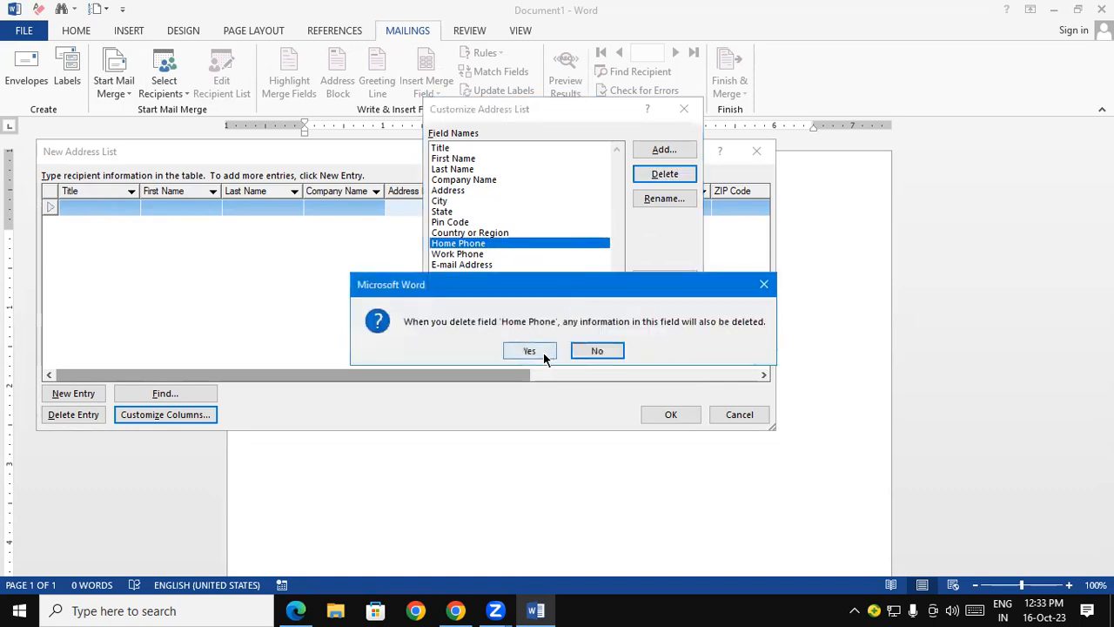
click(528, 351)
click(474, 244)
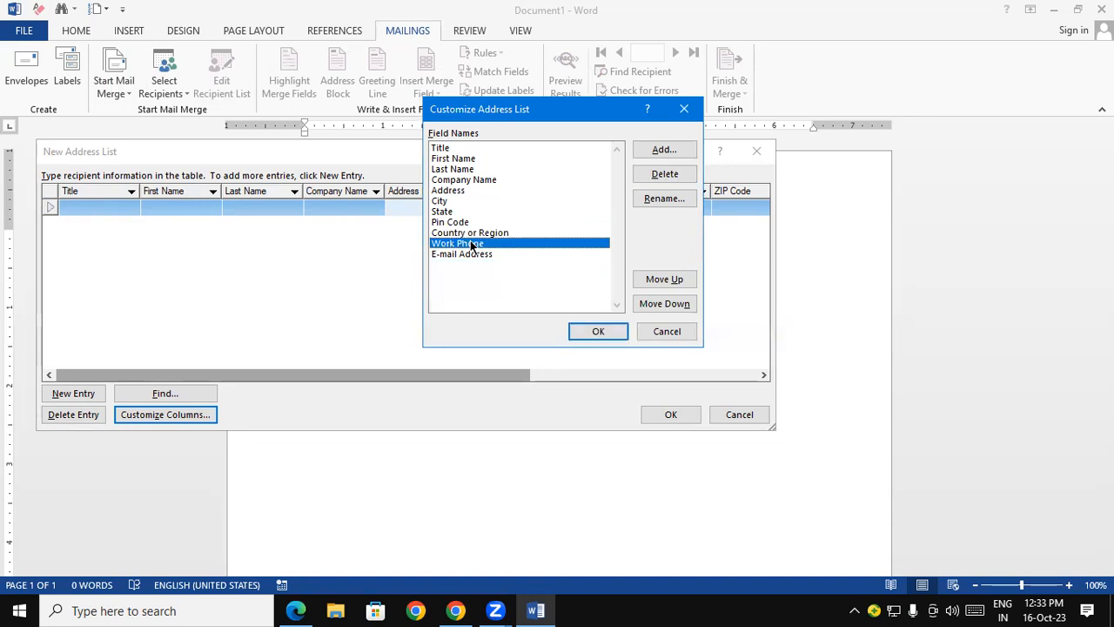
click(658, 176)
click(512, 352)
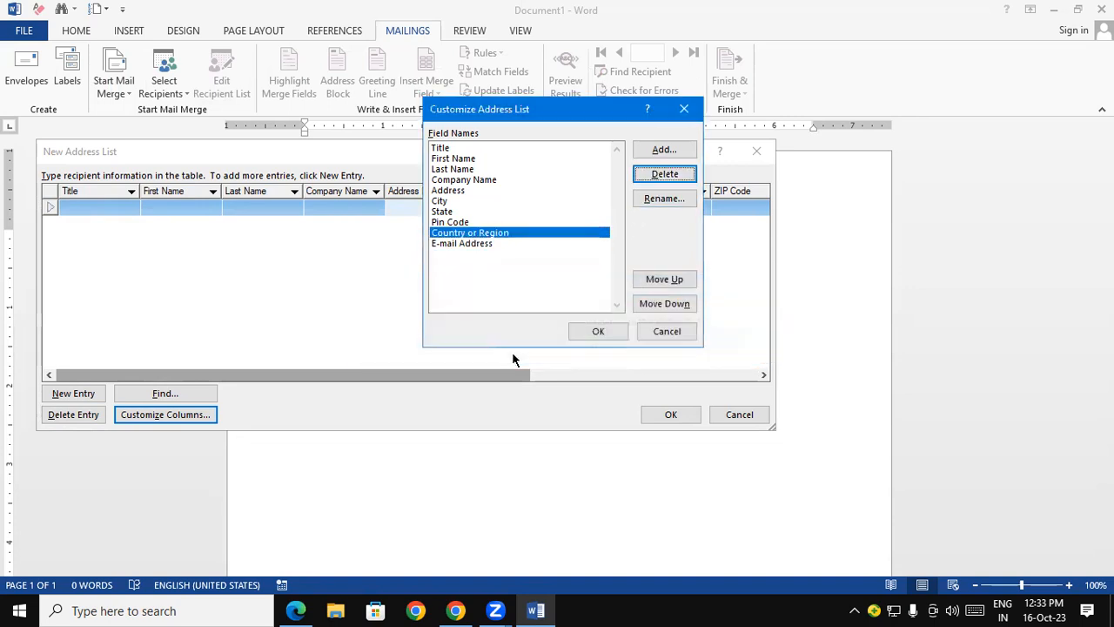
- Add a new field named Mobile Number directly after Country or Region
click(665, 150)
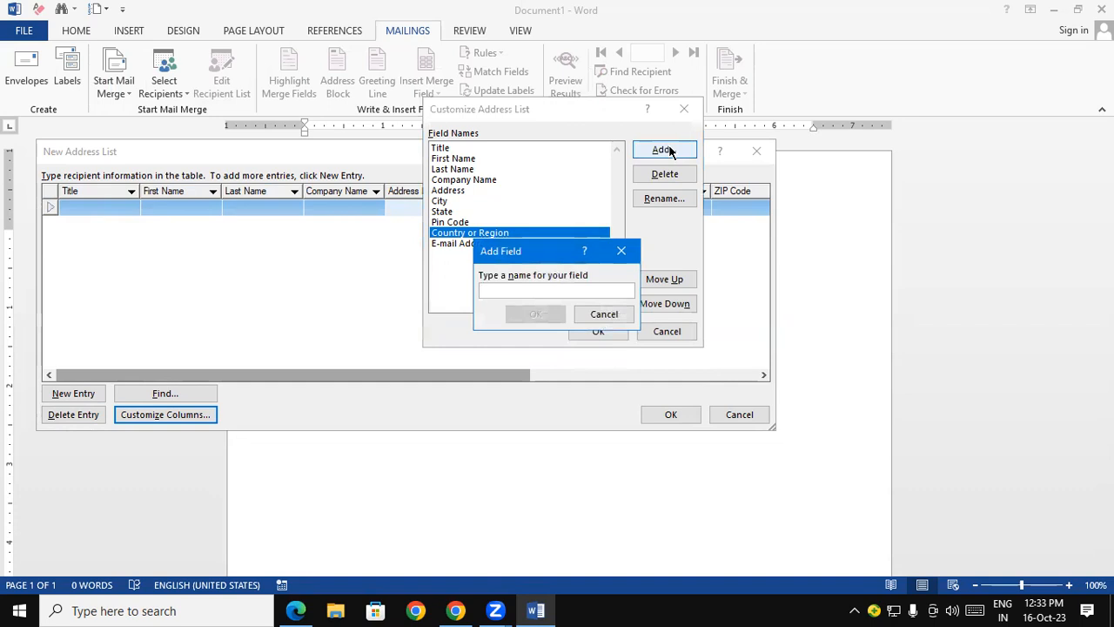
text(Mobi)
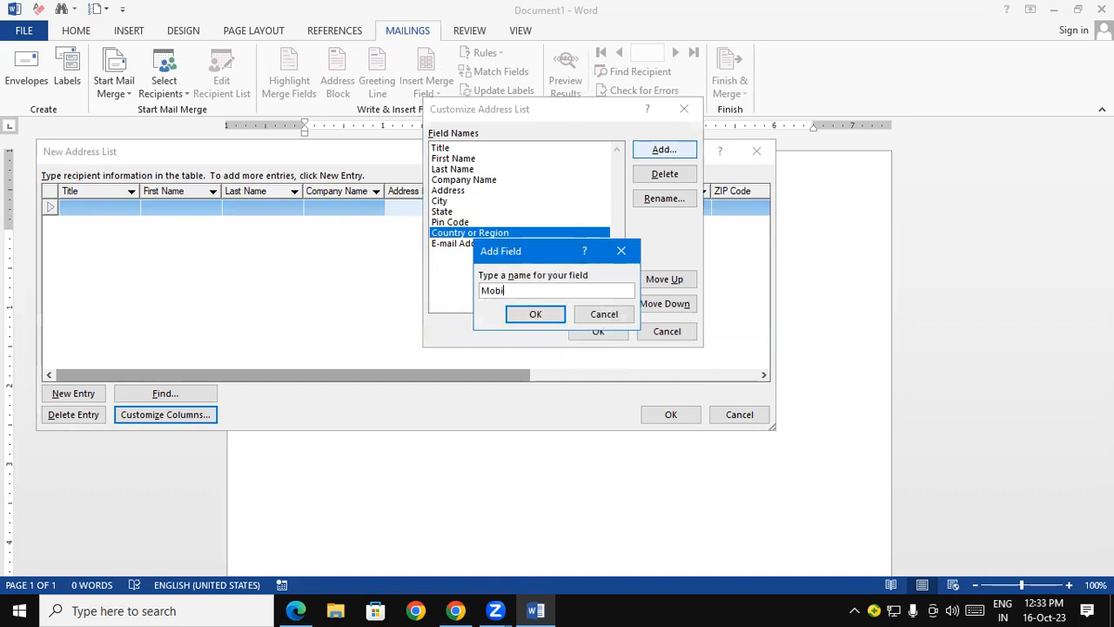
text(le Number)
click(548, 316)
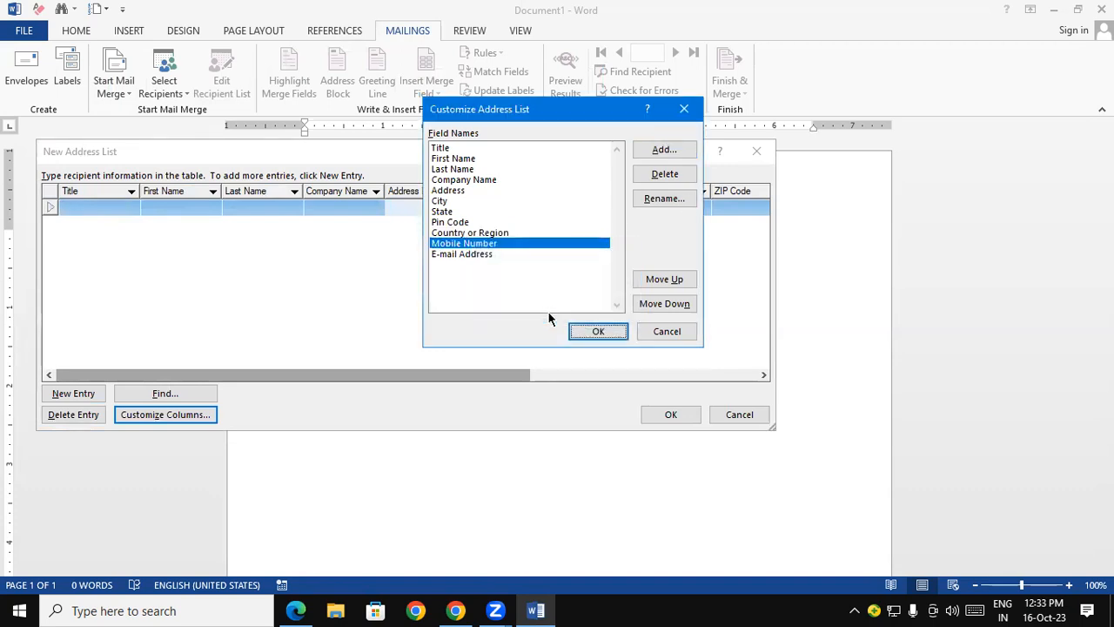
- Move the E-mail Address field up to just above Pin Code and back down to the end of the field list
click(498, 256)
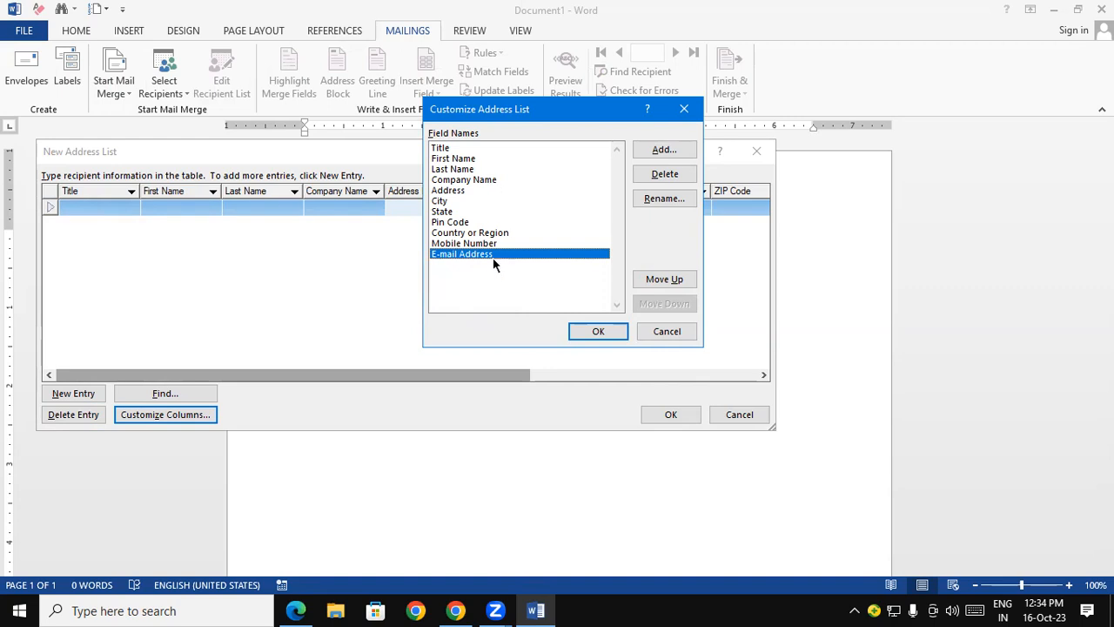
click(657, 280)
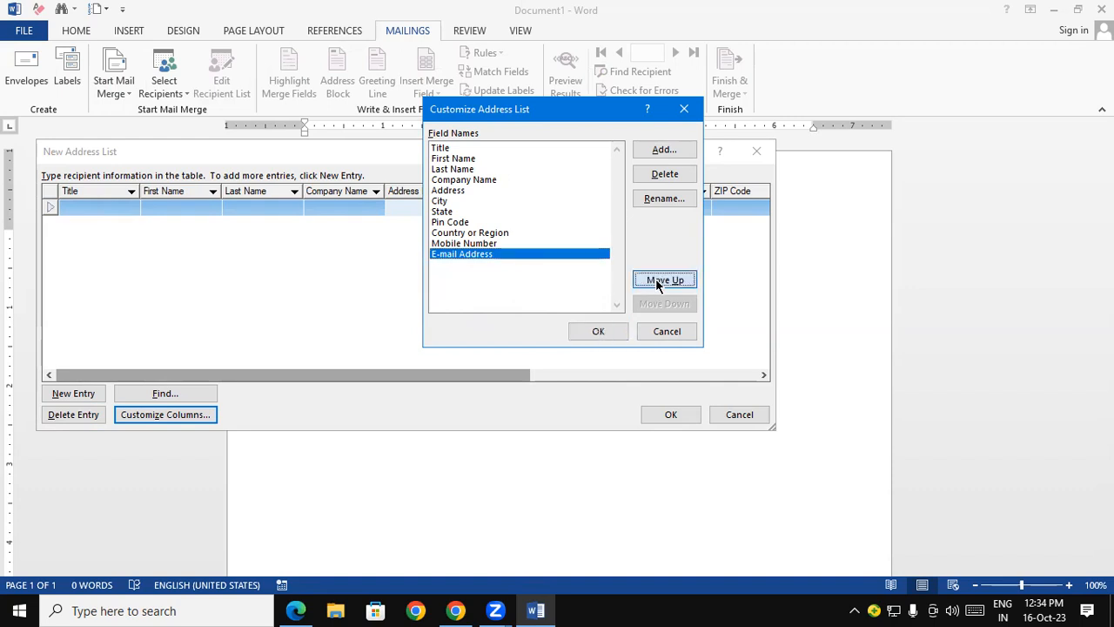
click(657, 280)
click(657, 280)
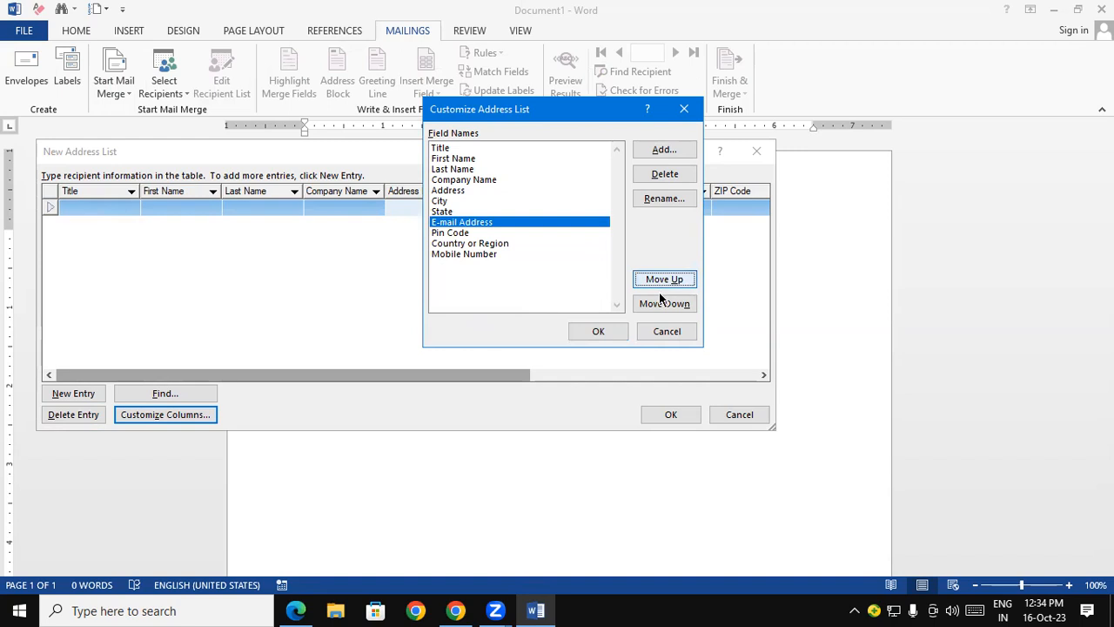
click(662, 305)
click(663, 306)
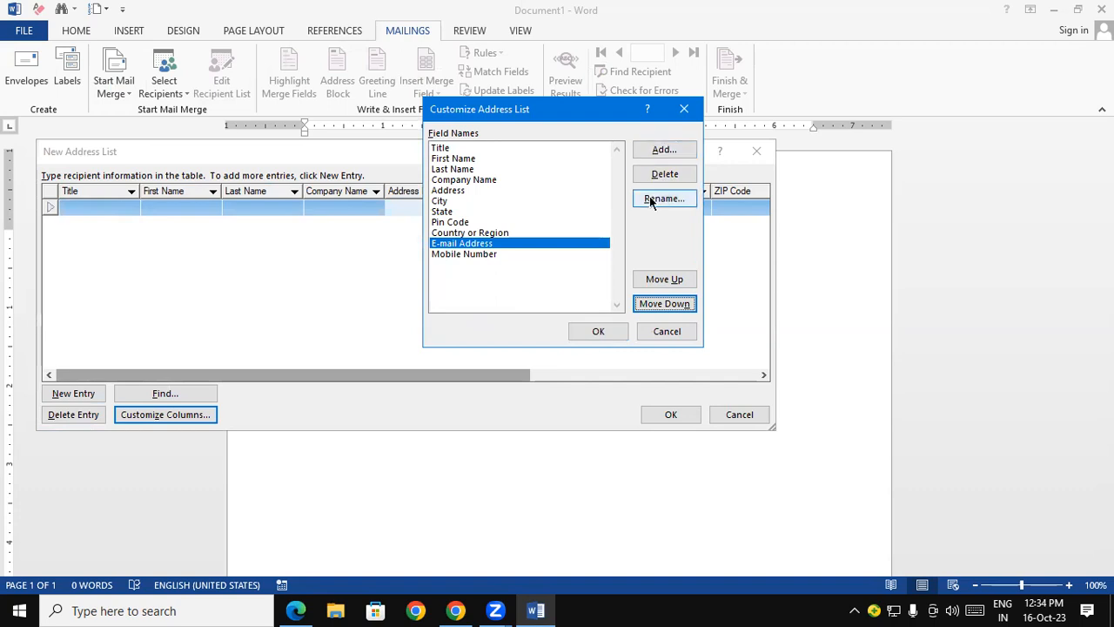
click(666, 304)
- Apply the customized columns and widen the New Address List window to show every field
click(598, 331)
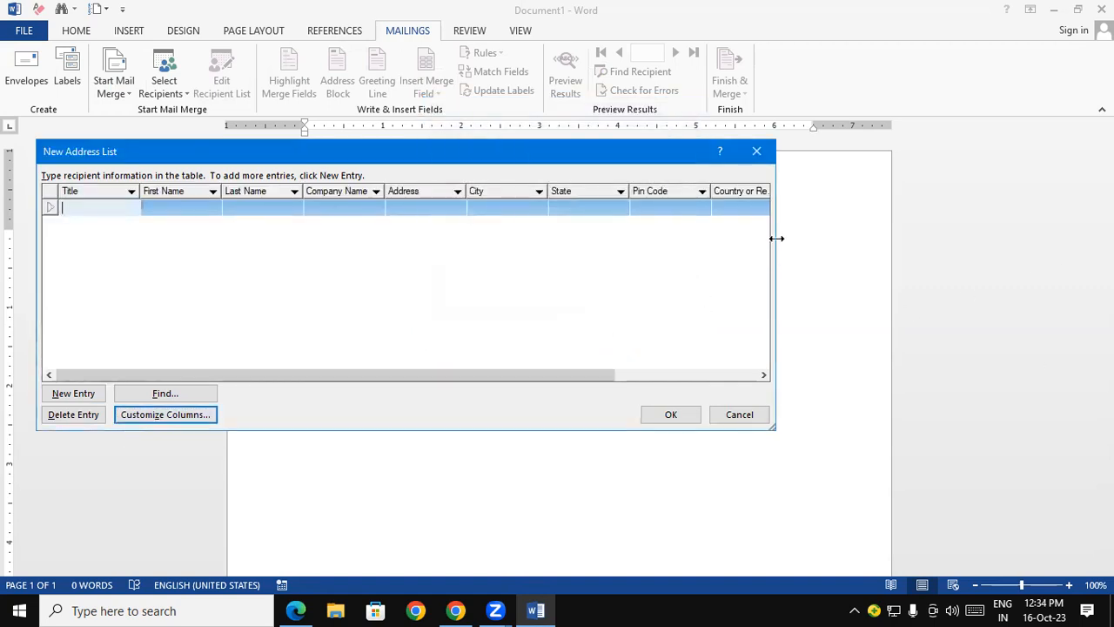
drag(777, 238, 1063, 237)
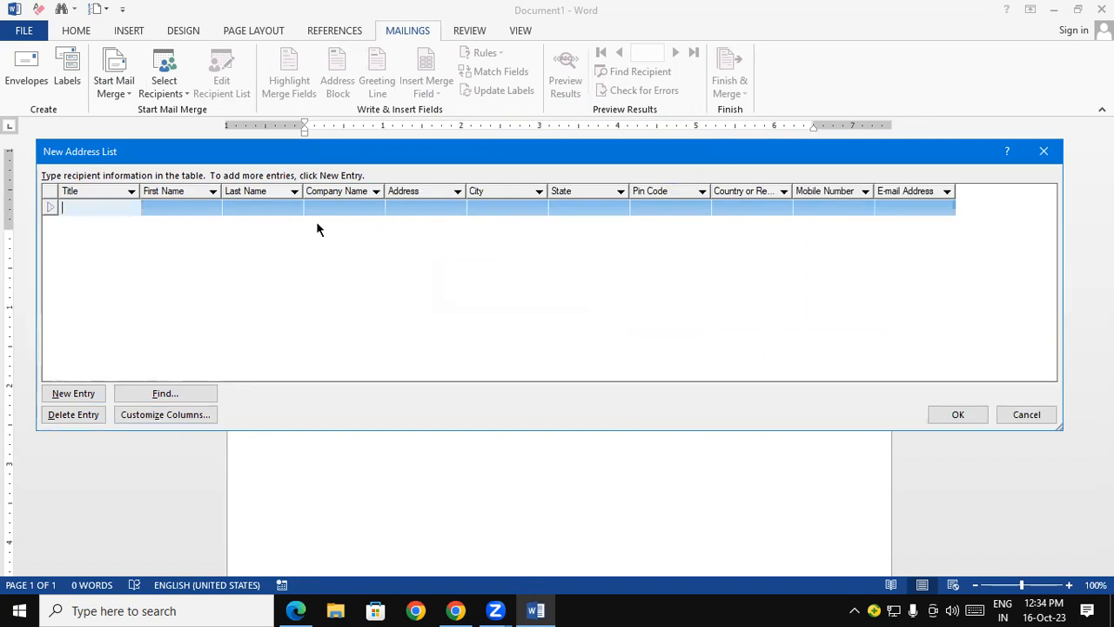
- Fill in the first recipient's title as MR, the first and last name, and the company name SBI
text(MR)
key(Tab)
key(Tab)
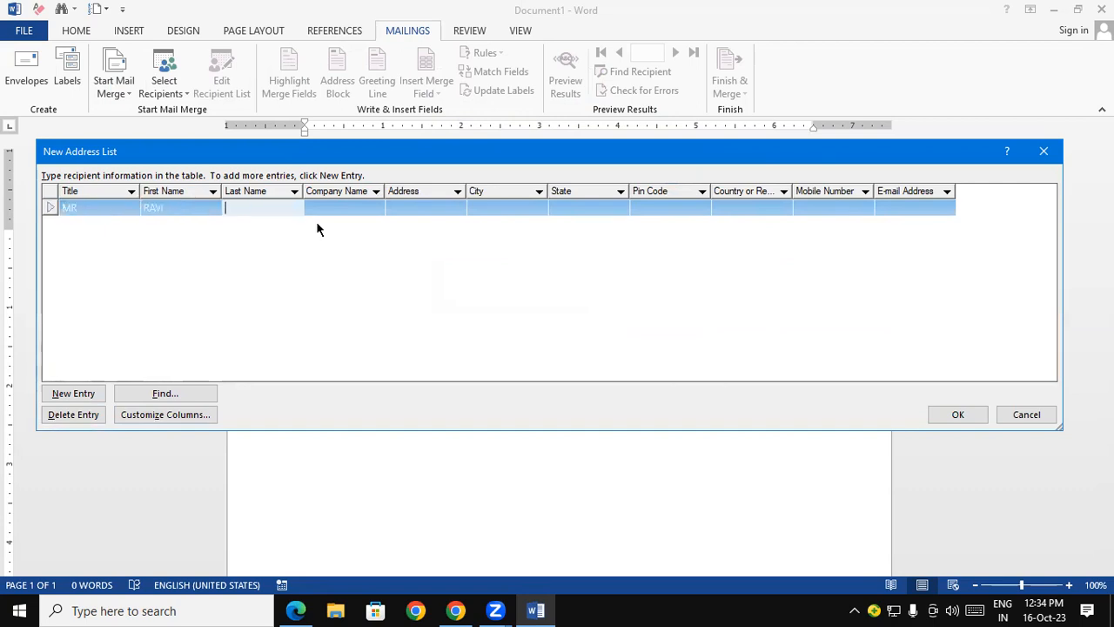
key(Tab)
text(SBI)
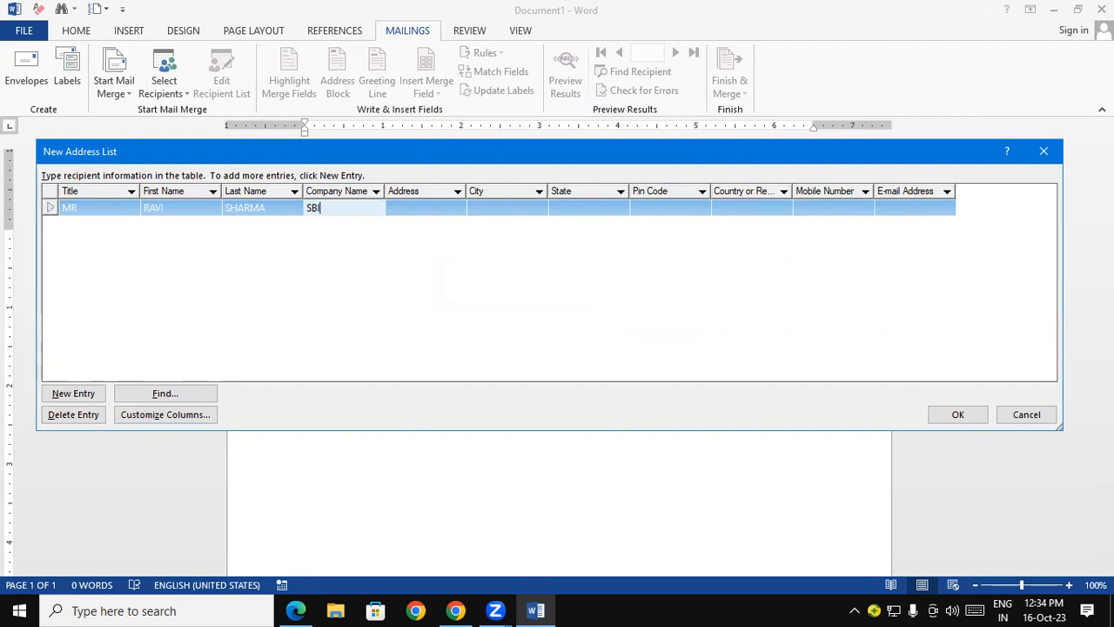
- Fill in the first recipient's address, city, state and postal code, with INDIA as the country
key(Tab)
text(HATA)
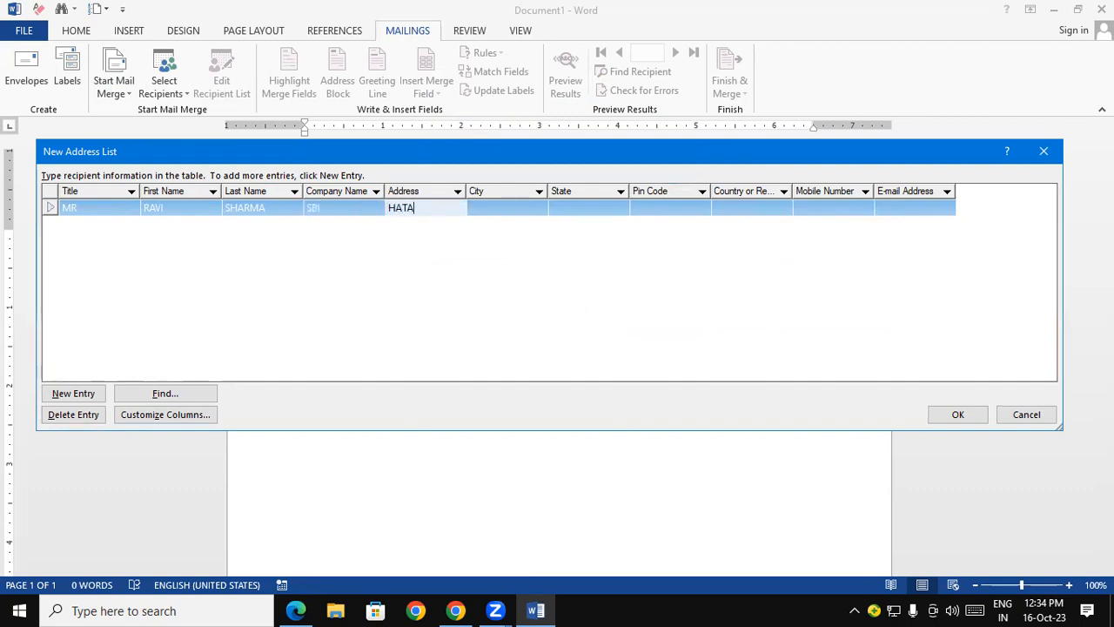
key(Tab)
text(HATA)
key(Tab)
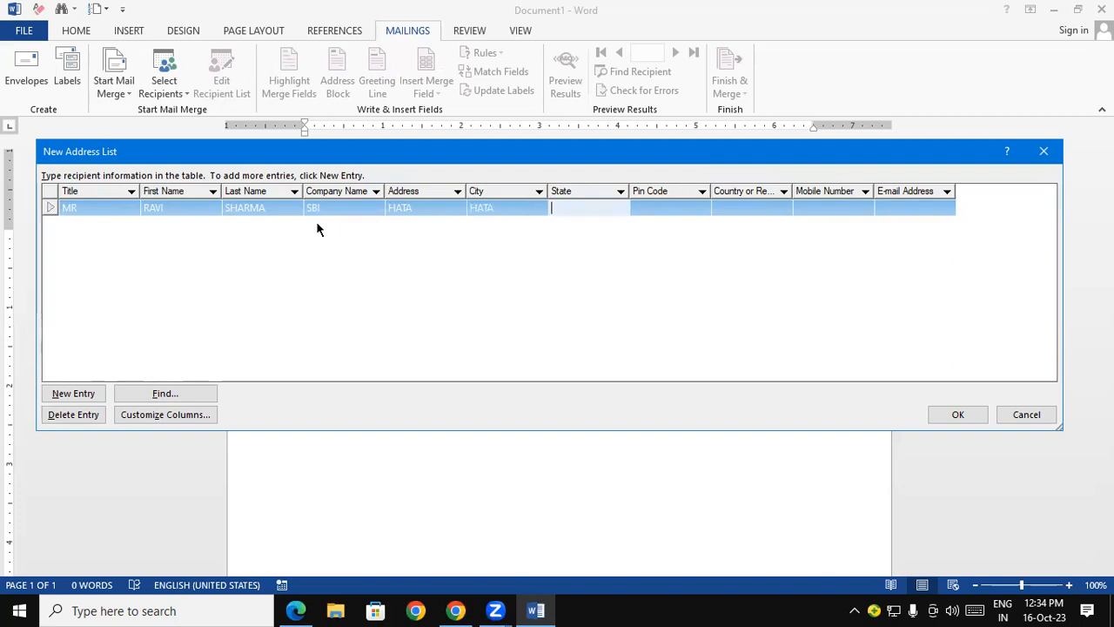
text(UP)
key(Tab)
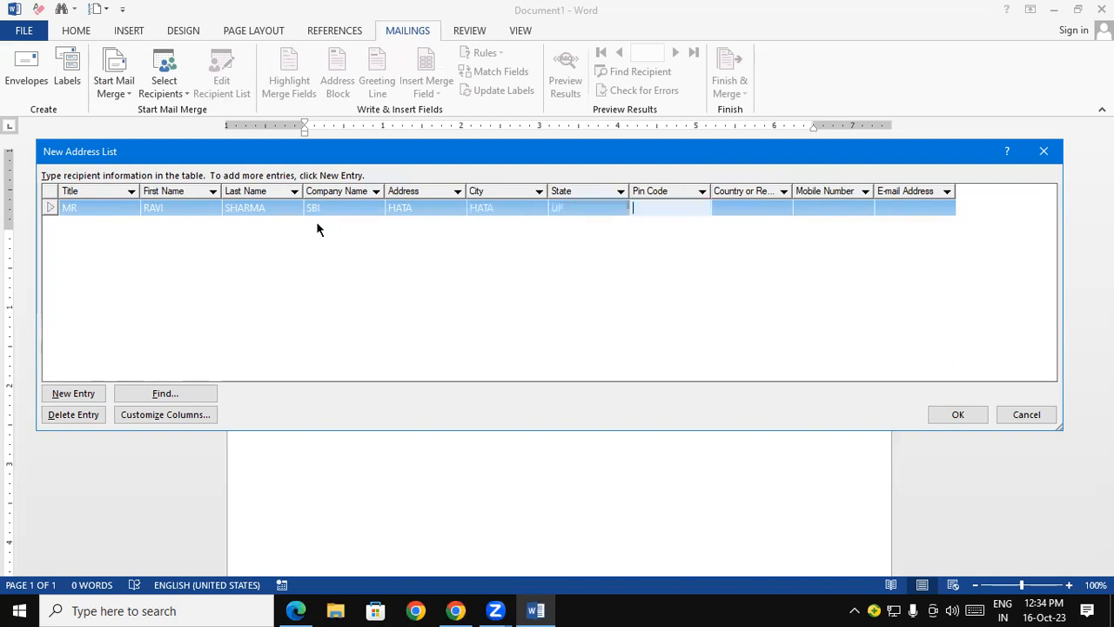
text(274301)
key(Tab)
text(INDIA)
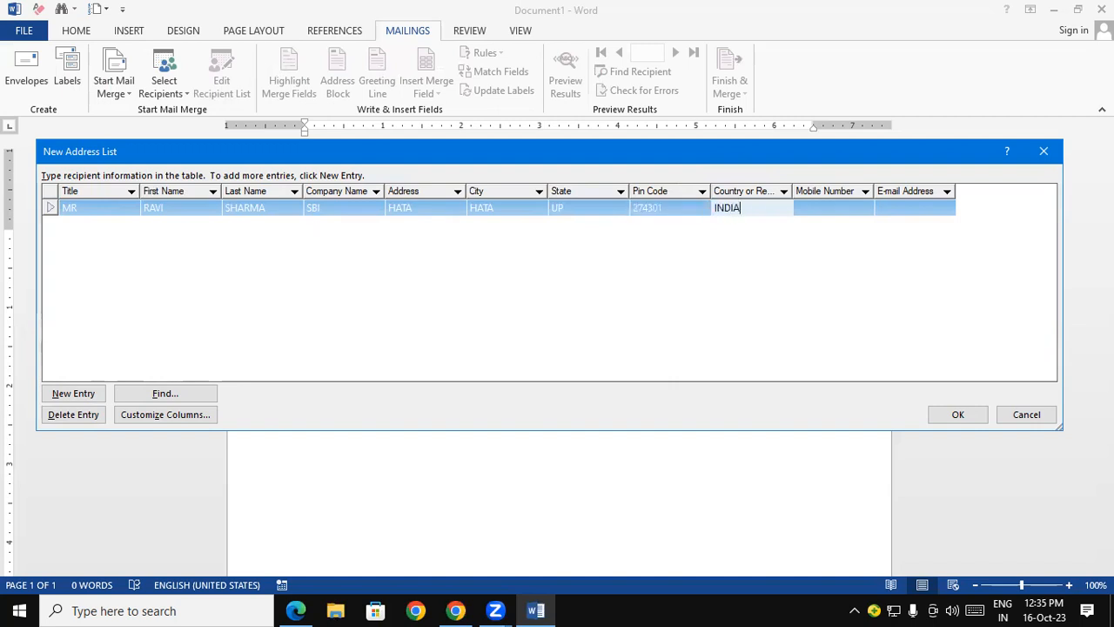
key(Tab)
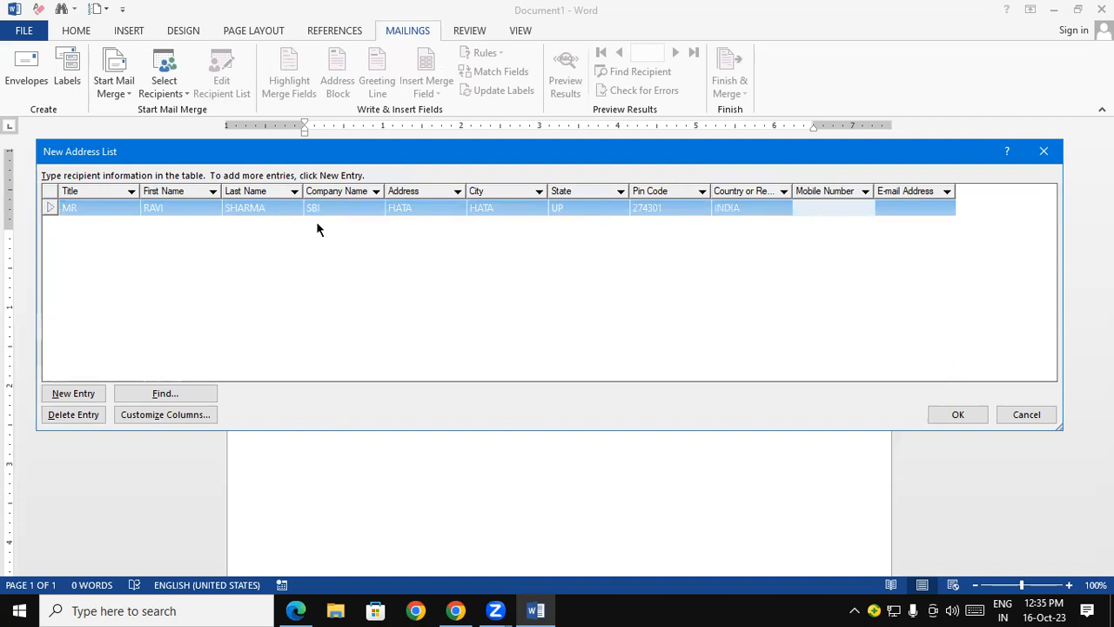
- Enter the first recipient's mobile number and e-mail address, and begin a second entry row
key(Tab)
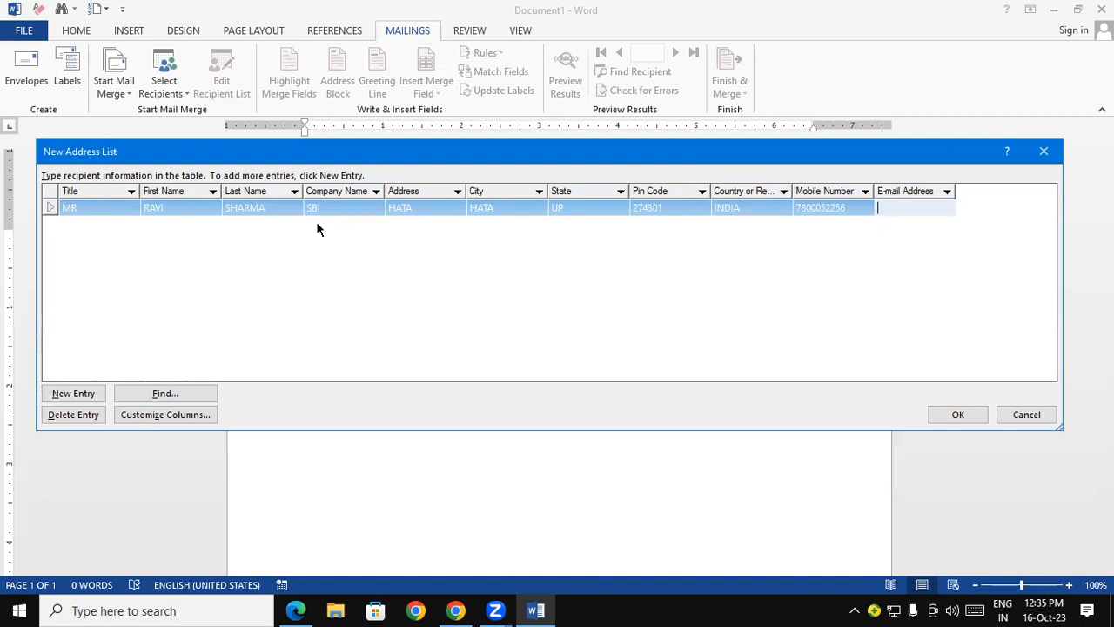
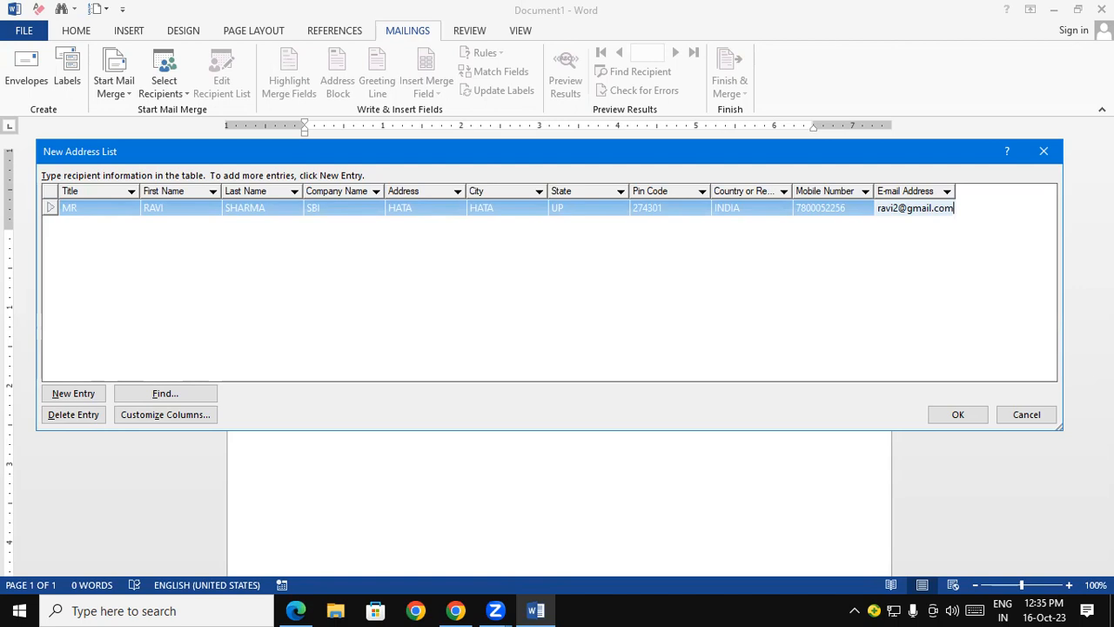
key(Tab)
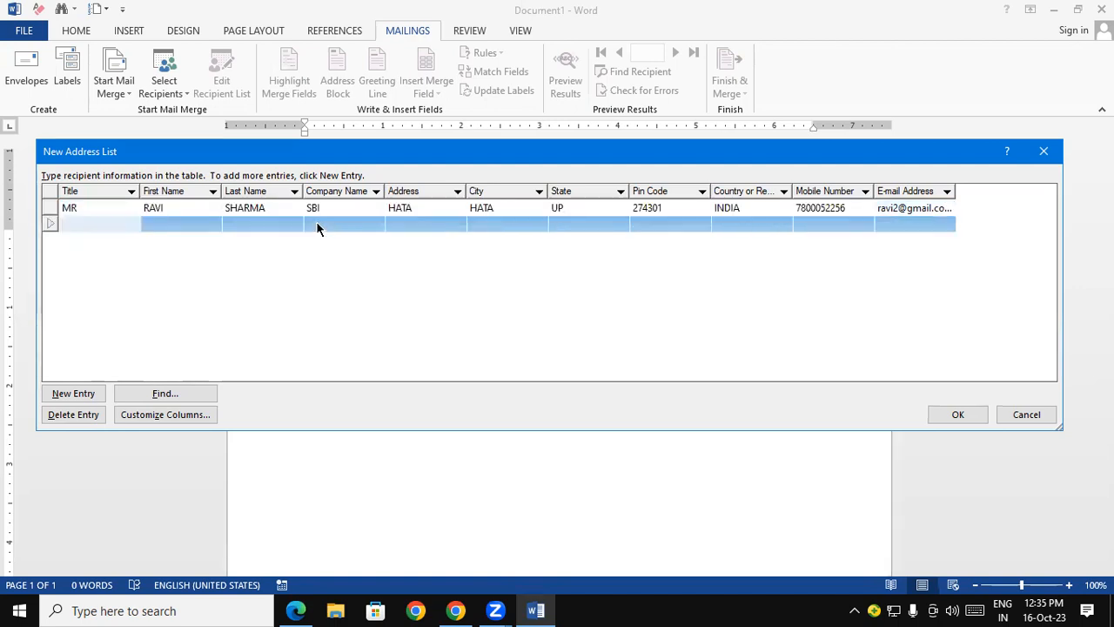
text(mr)
key(Tab)
text(rajesh)
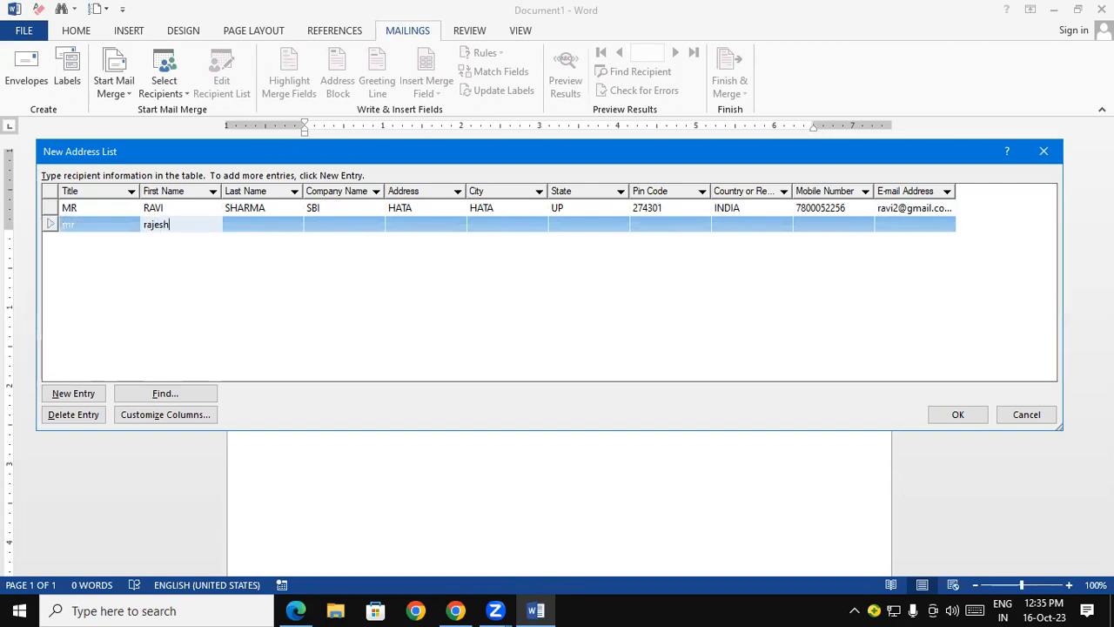
key(BackSpace)
key(BackSpace)
key(BackSpace)
key(BackSpace)
key(BackSpace)
key(BackSpace)
click(92, 226)
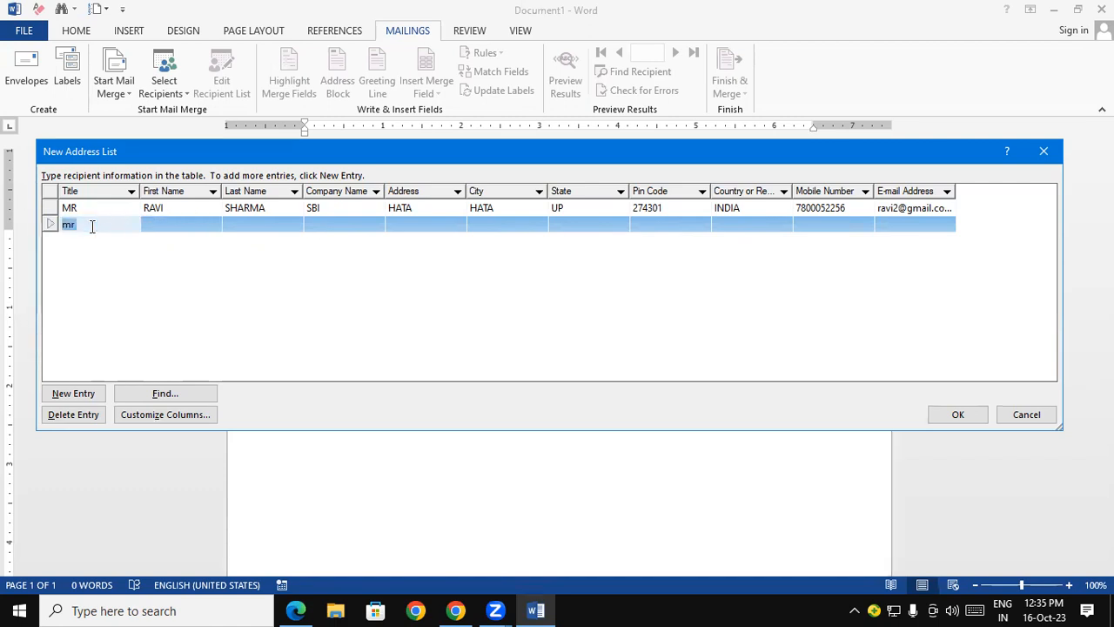
key(BackSpace)
- Fill in the second recipient's title as MR, the first and last name in capitals, and the company name SBI
text(MR)
key(Tab)
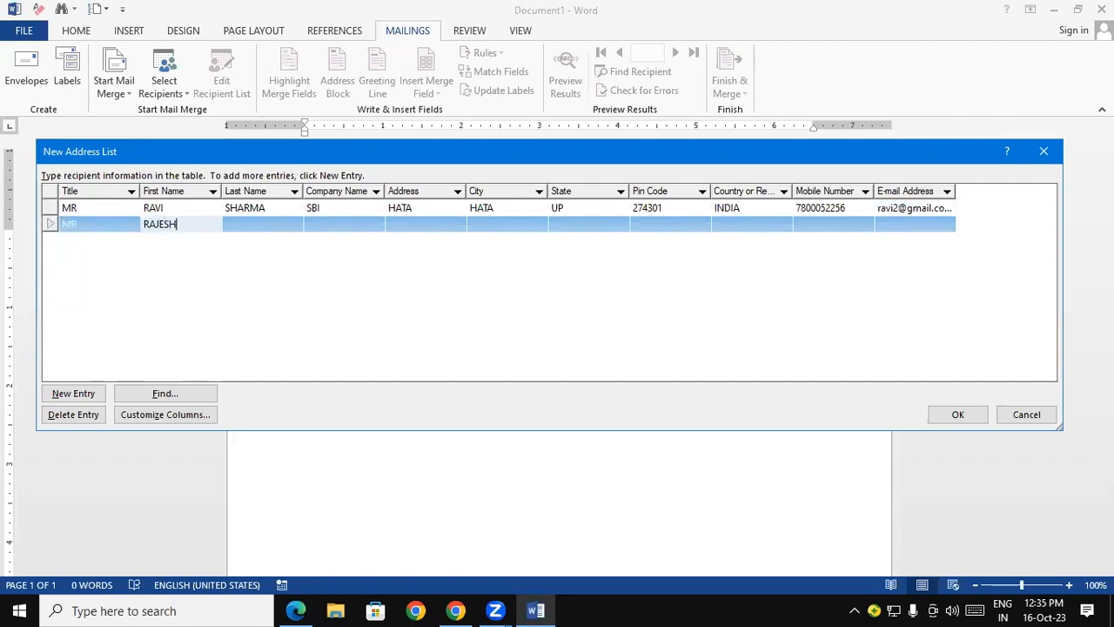
key(Tab)
key(Tab)
text(SBI)
- Fill in the second recipient's address and city in capitals
key(Tab)
text(DEORIA)
key(Tab)
text(DEORIA)
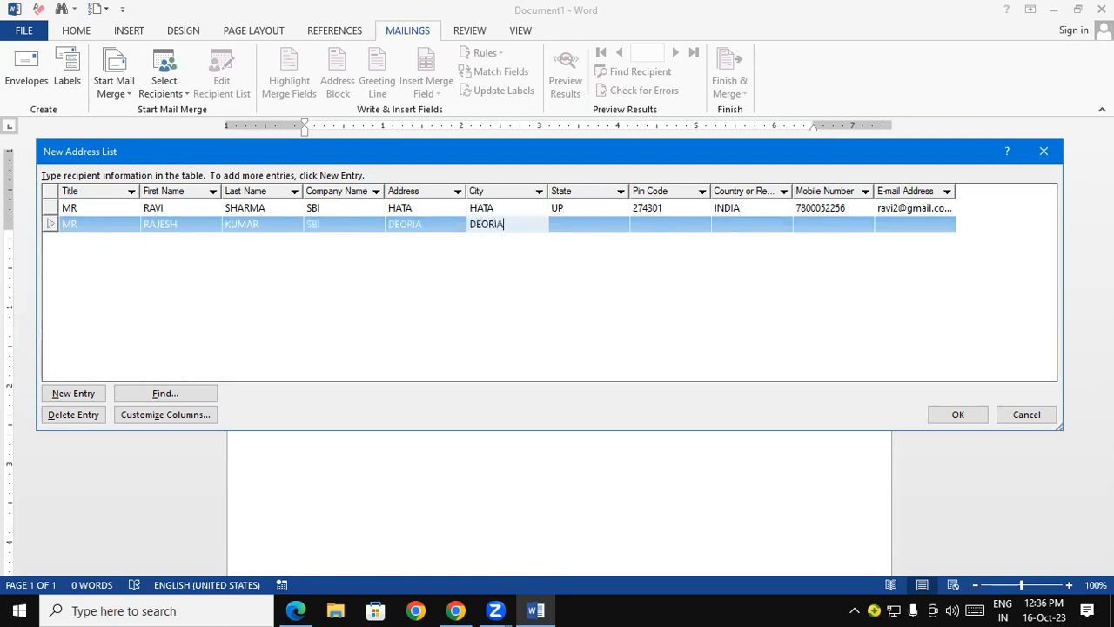
key(Tab)
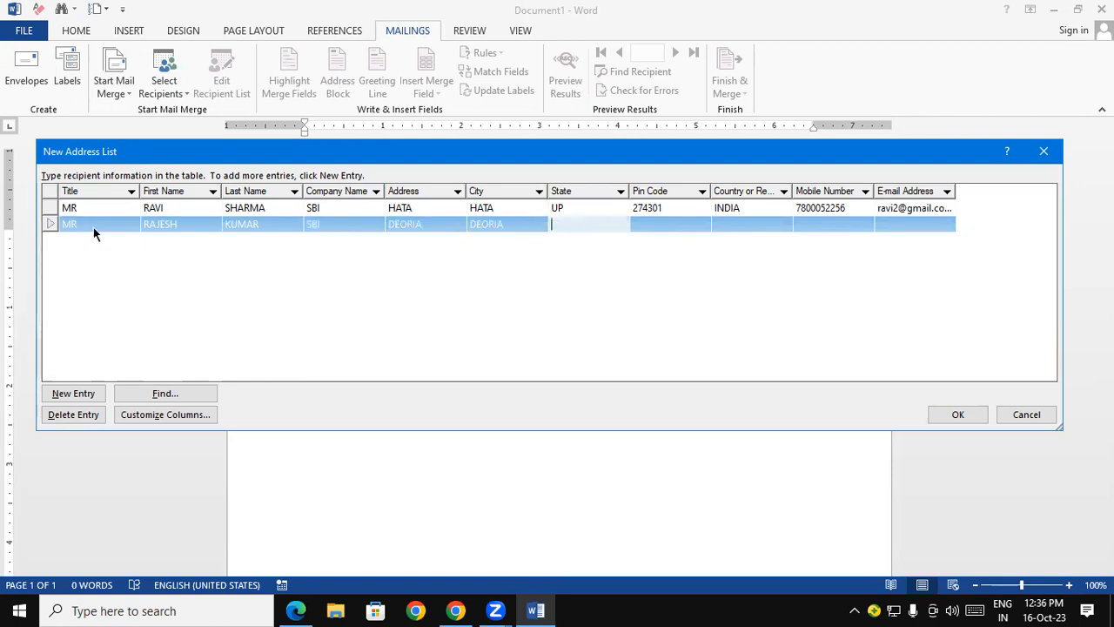
- Enter the second recipient's state and postal code, with INDIA as the country
text(UP)
key(Tab)
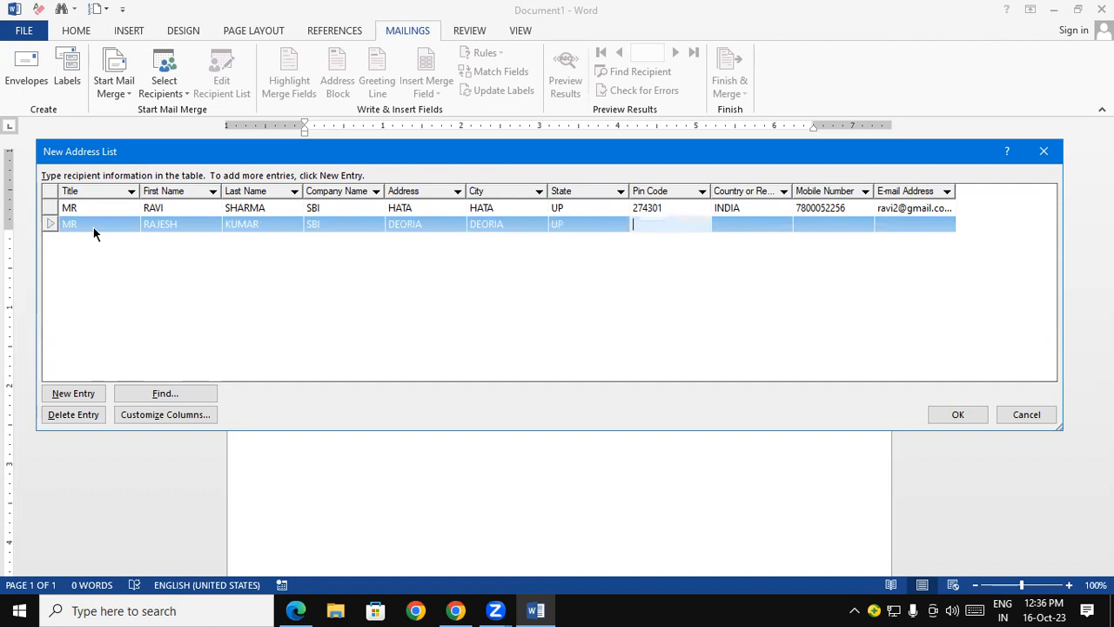
text(274306)
key(Tab)
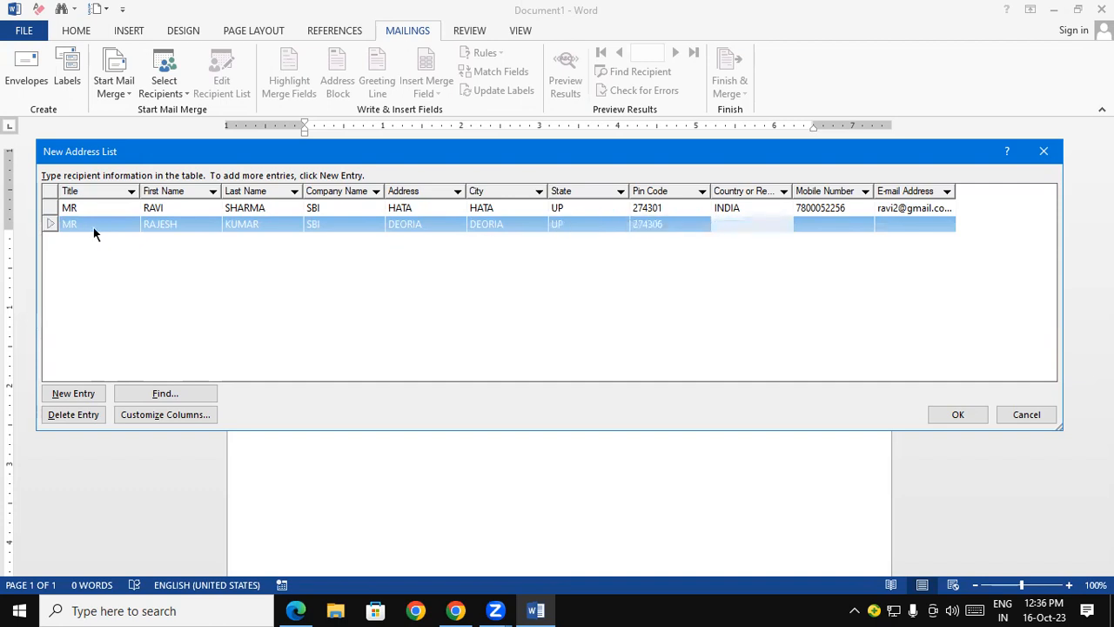
text(INI=D)
key(BackSpace)
key(BackSpace)
text(DIA)
- Enter the second recipient's mobile number and e-mail address, and begin a third entry row
key(Tab)
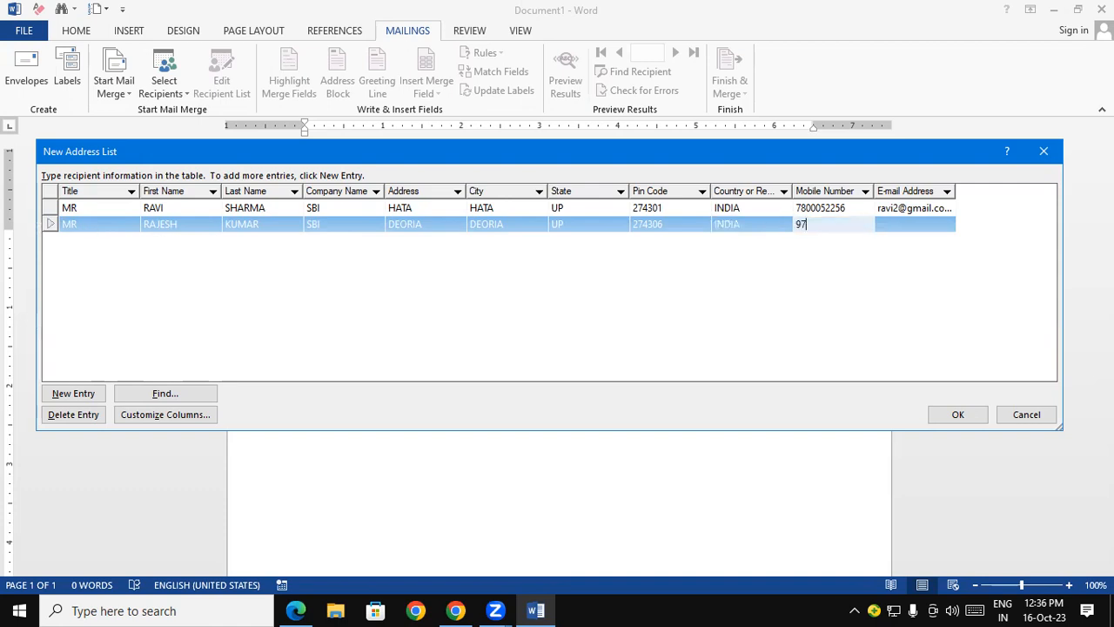
key(Tab)
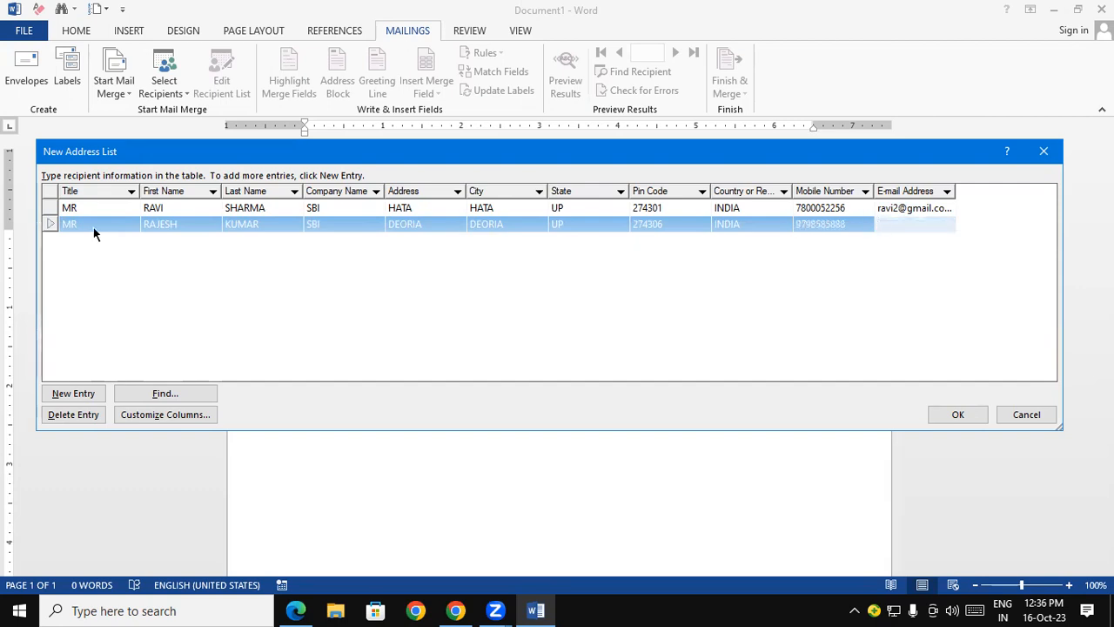
key(Tab)
- Fill in the third recipient's title as MRS, the first and last name in capitals, and the company name SBI
text(MRS)
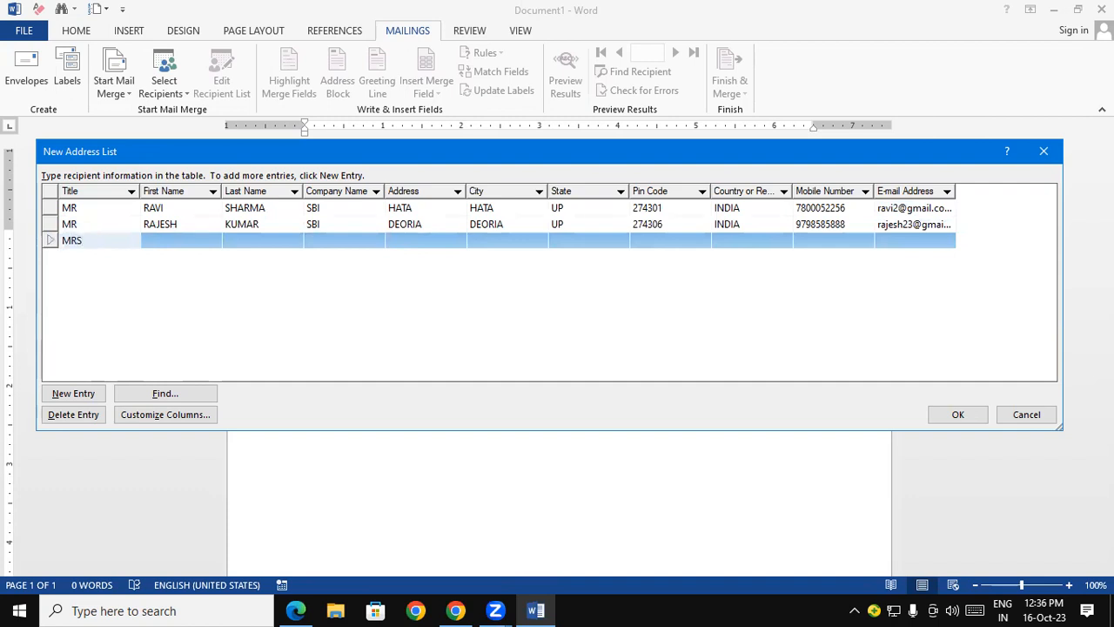
key(Tab)
key(Tab)
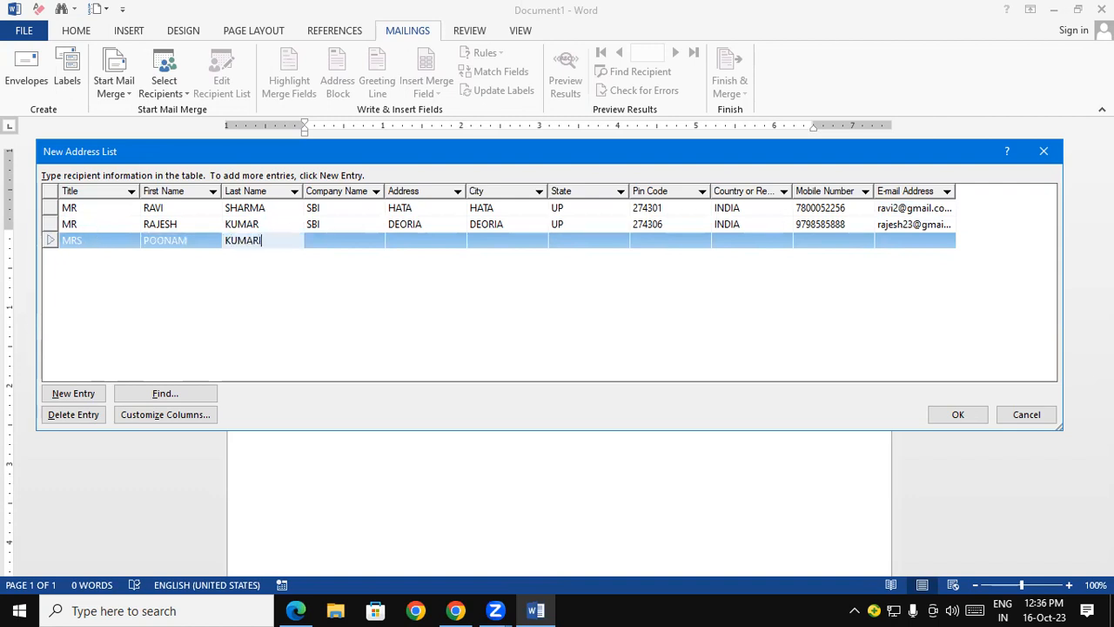
key(Tab)
text(SBI)
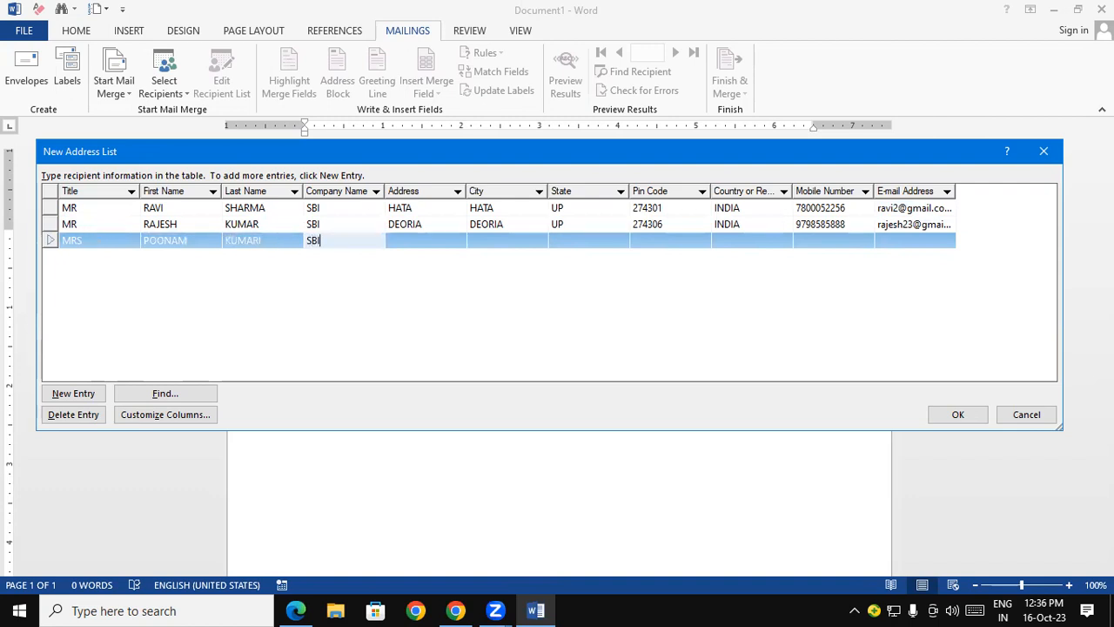
- Fill in the third recipient's address and city in capitals
key(Tab)
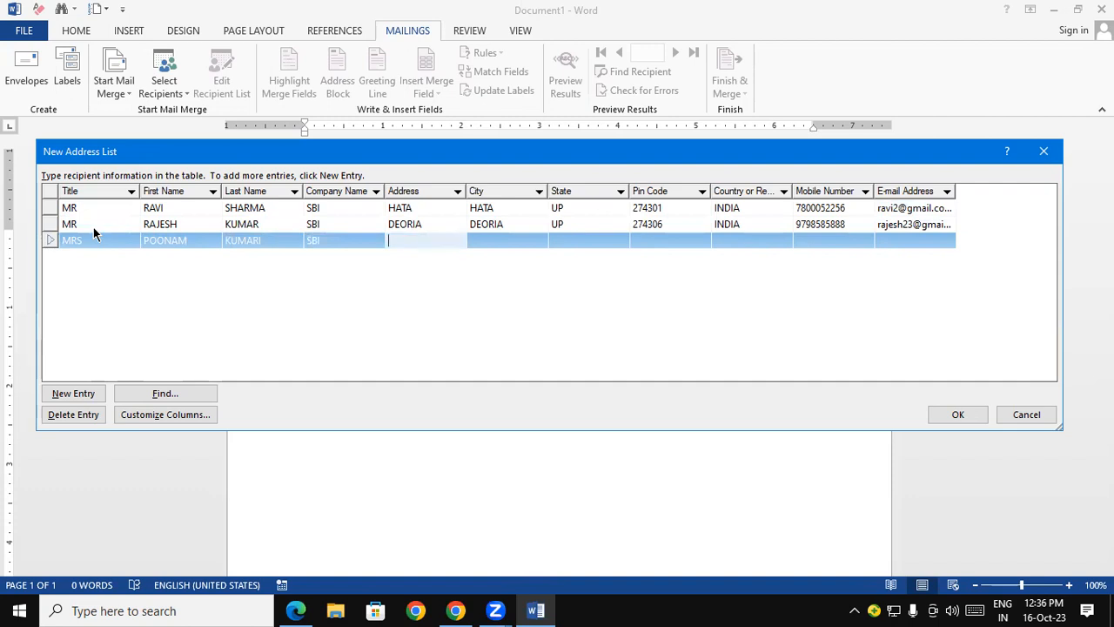
text(PADRAUNA)
key(Tab)
text(PADRA)
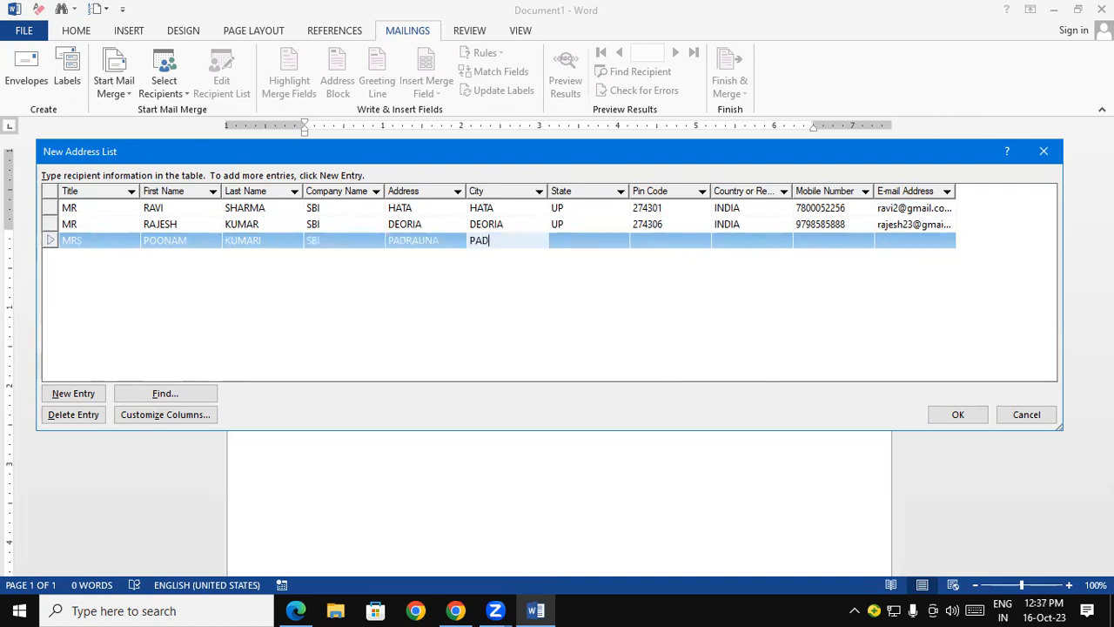
text(UNA)
key(Tab)
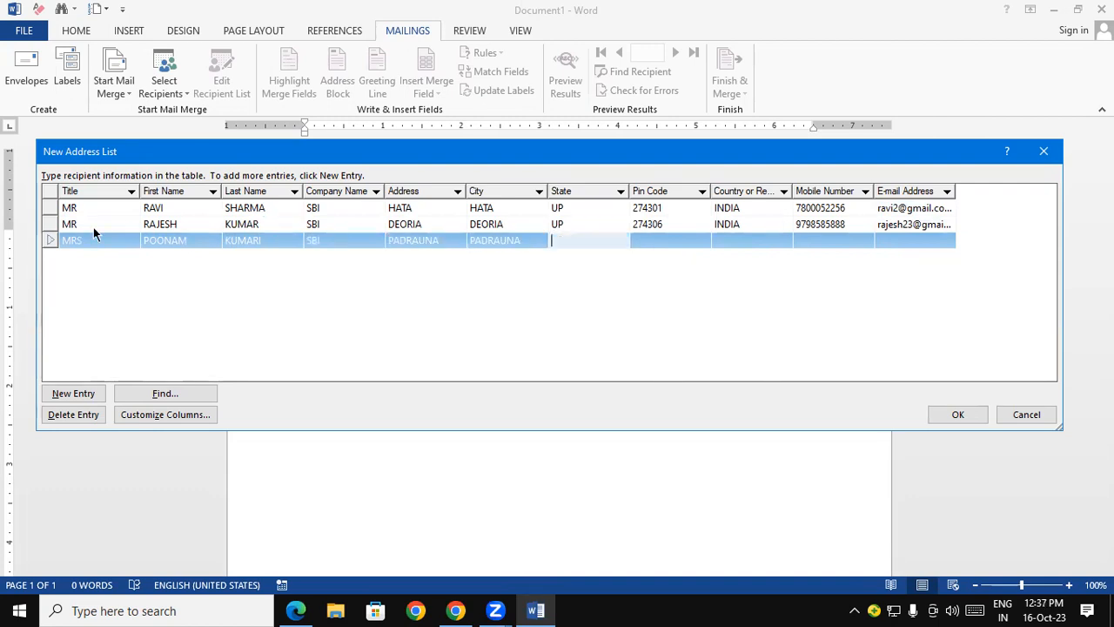
- Enter the third recipient's state and postal code, with INDIA as the country
text(UP)
key(Tab)
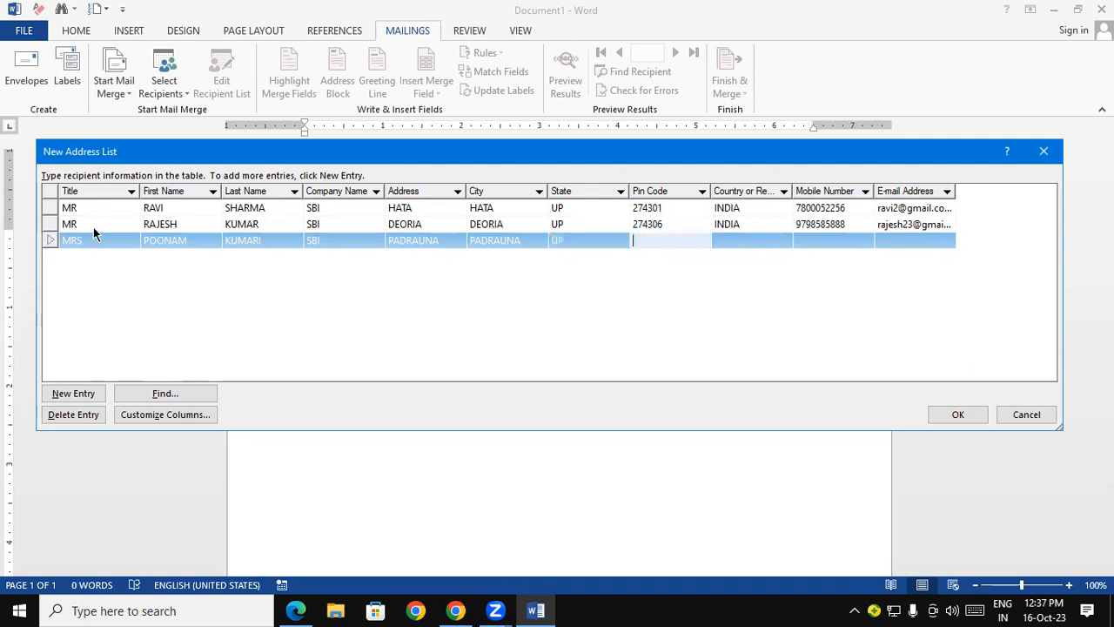
text(274304)
key(Tab)
text(IN)
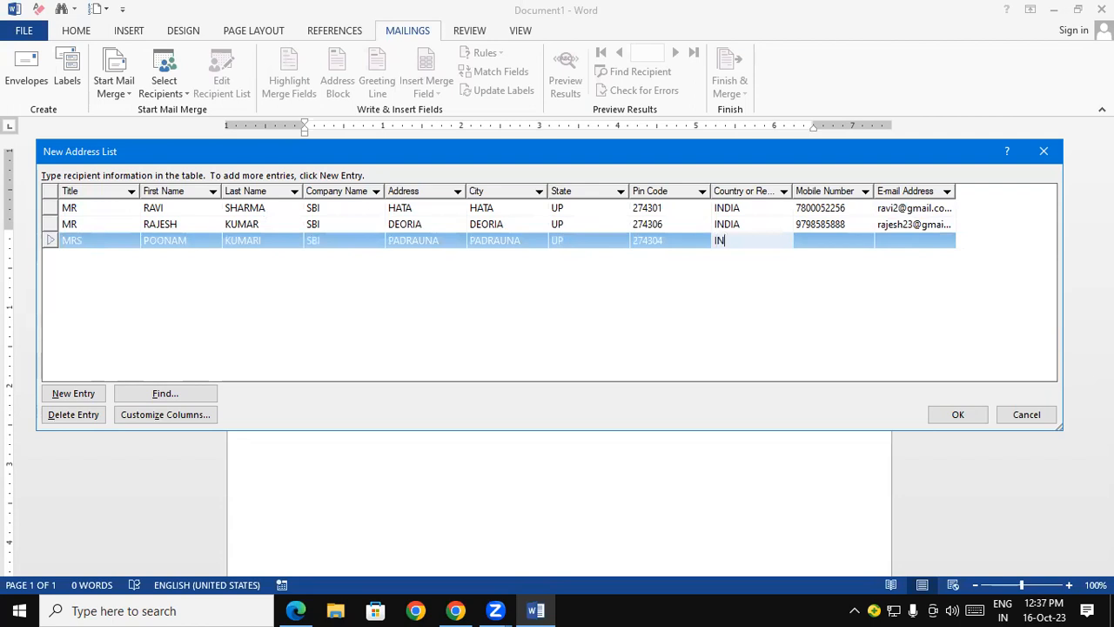
text(DIA)
- Enter the third recipient's mobile number and e-mail address, and begin a fourth entry row
key(Tab)
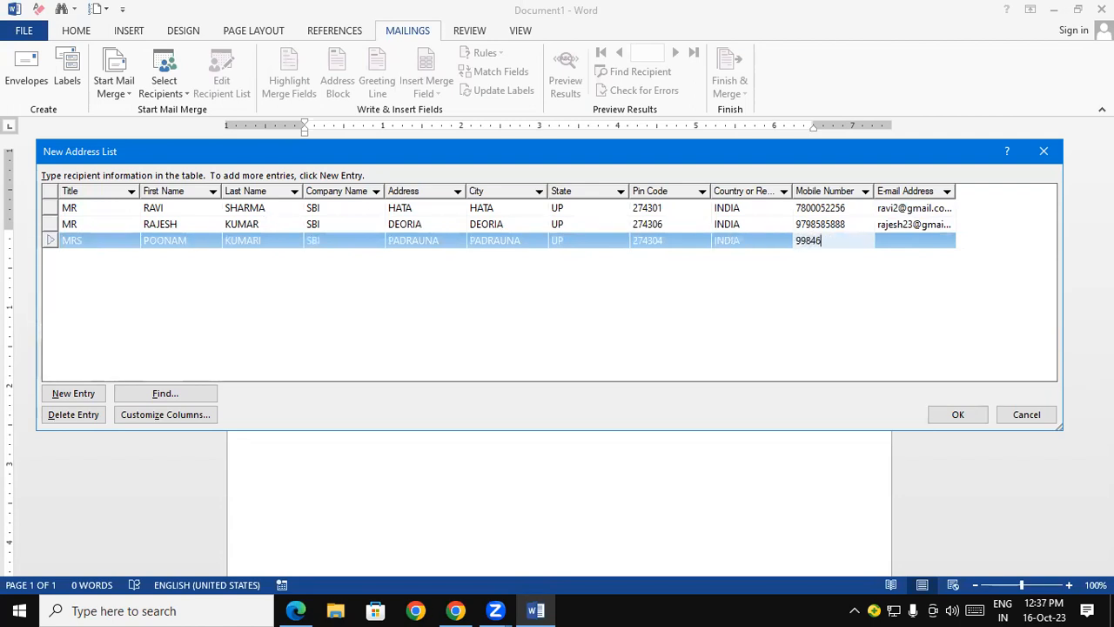
key(Tab)
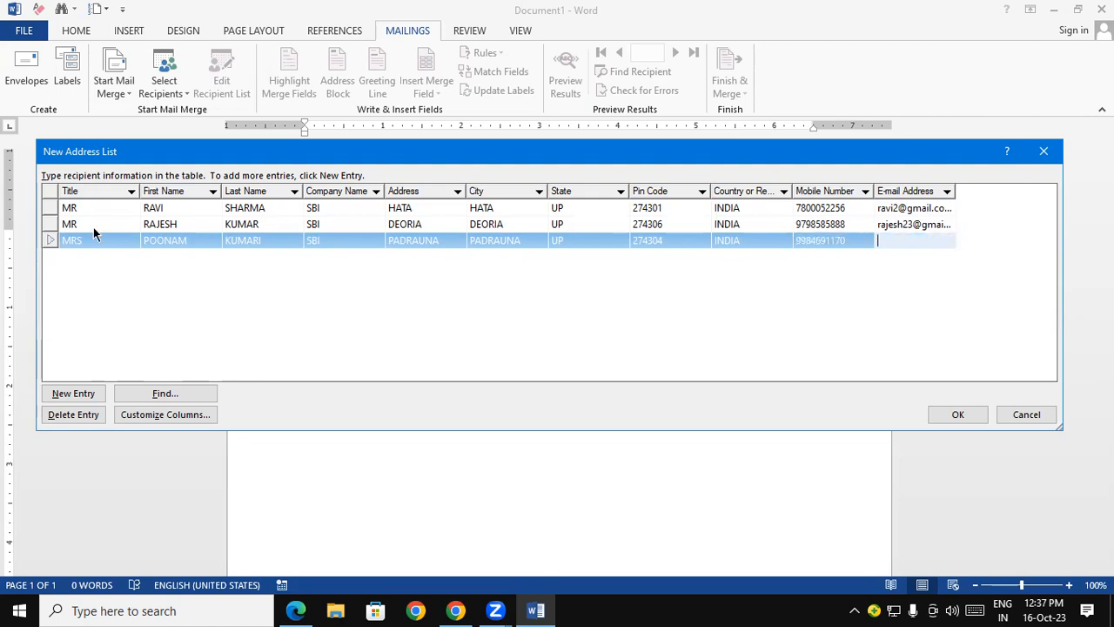
key(Tab)
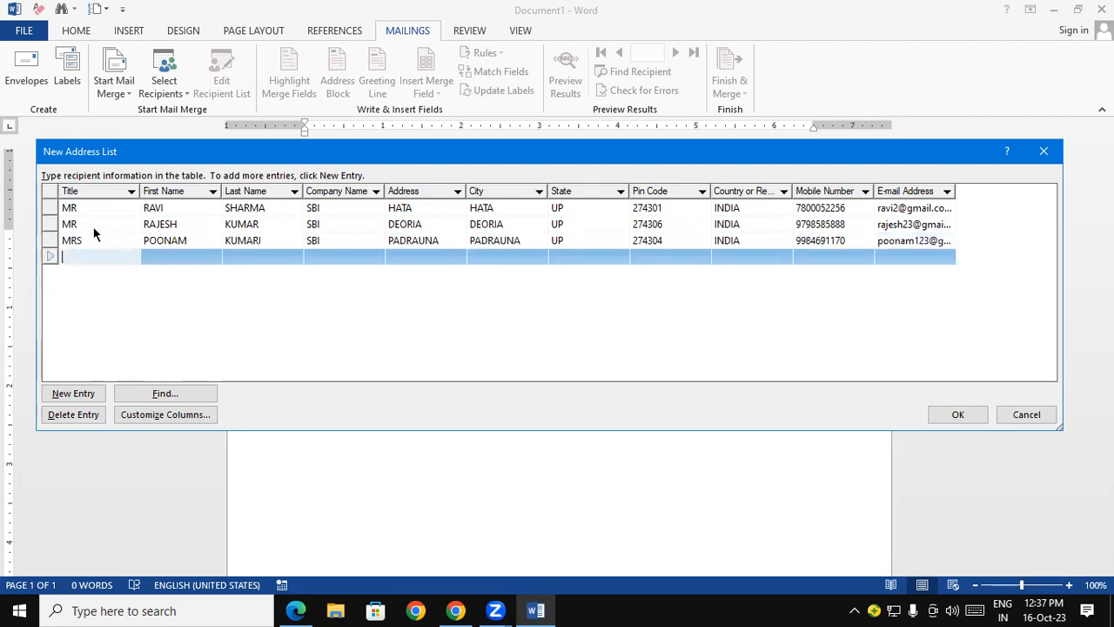
- Fill in the fourth recipient's title as MR and the first name in capitals
text(PR)
key(BackSpace)
key(BackSpace)
text(MR)
key(Tab)
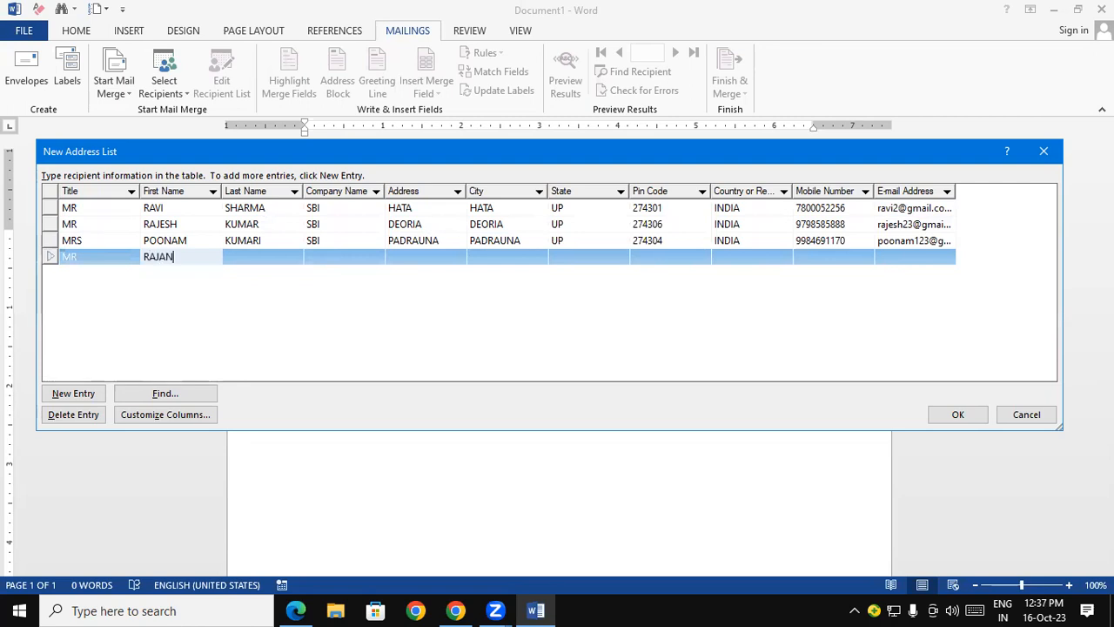
- Fill in the fourth recipient's last name in capitals and the company name SBI
key(Tab)
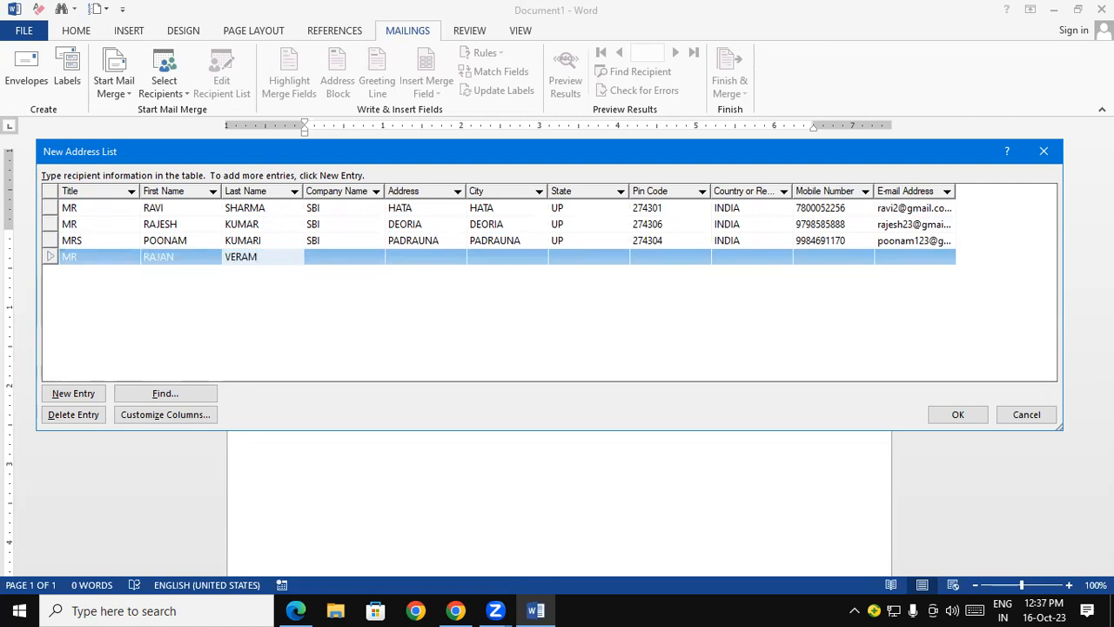
key(Tab)
text(SBI)
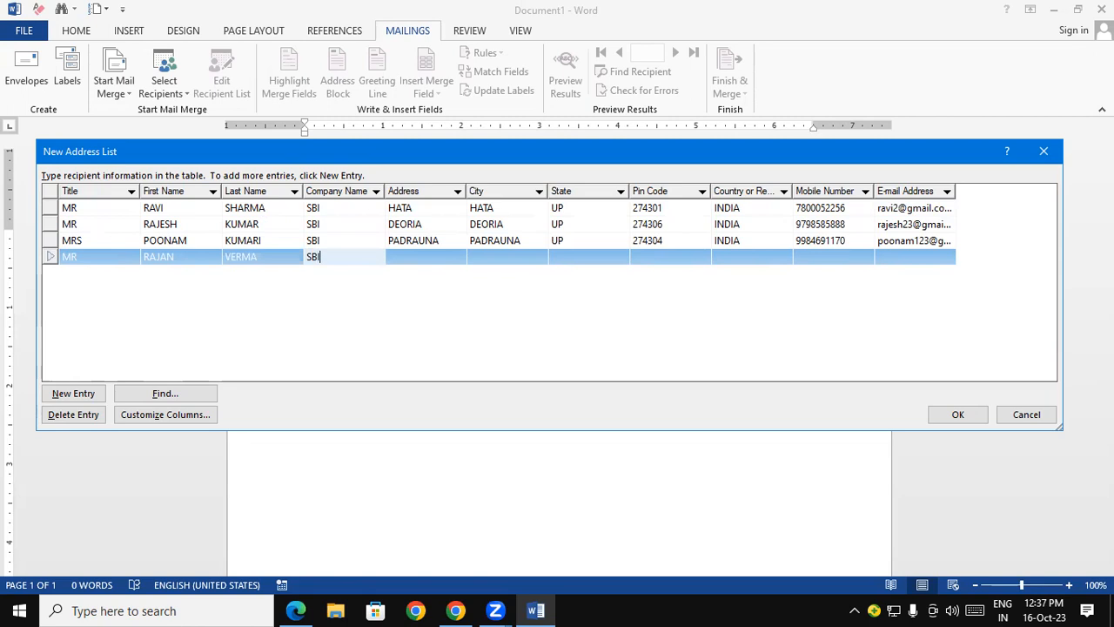
- Fill in the fourth recipient's address and city in capitals
key(Tab)
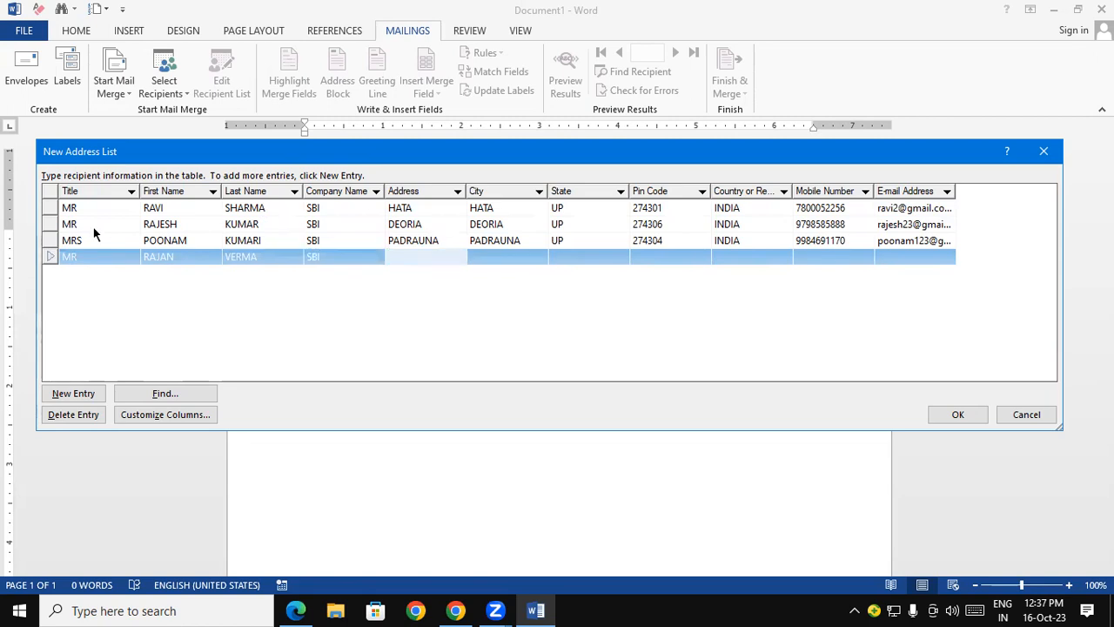
text(DEORIA)
key(Tab)
text(DEORIA)
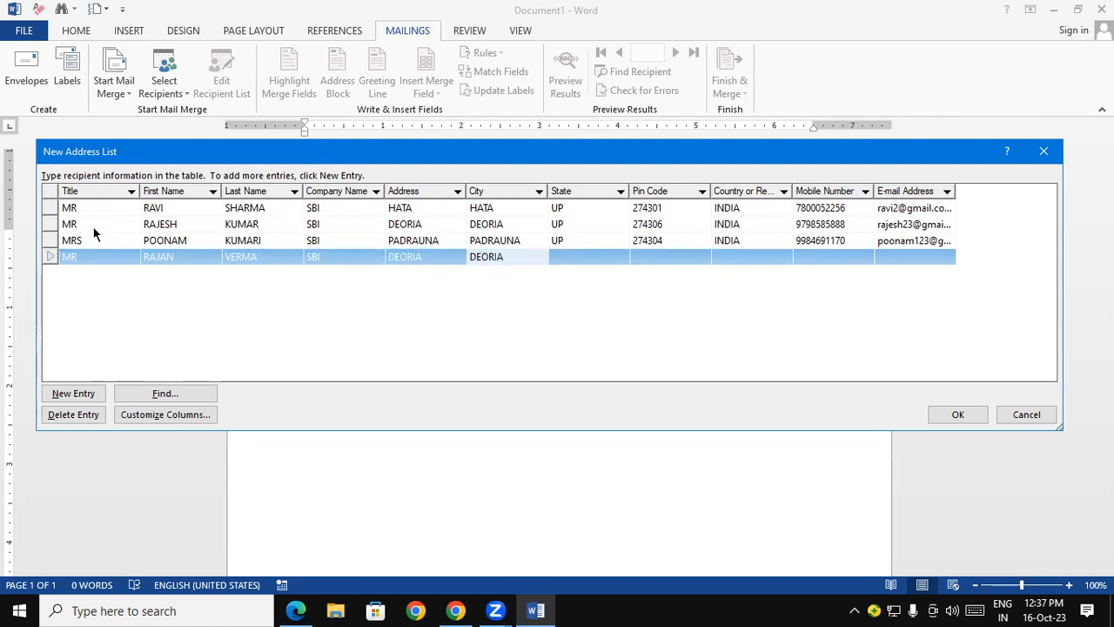
- Enter the fourth recipient's state and postal code, with INDIA as the country
key(Tab)
text(UP)
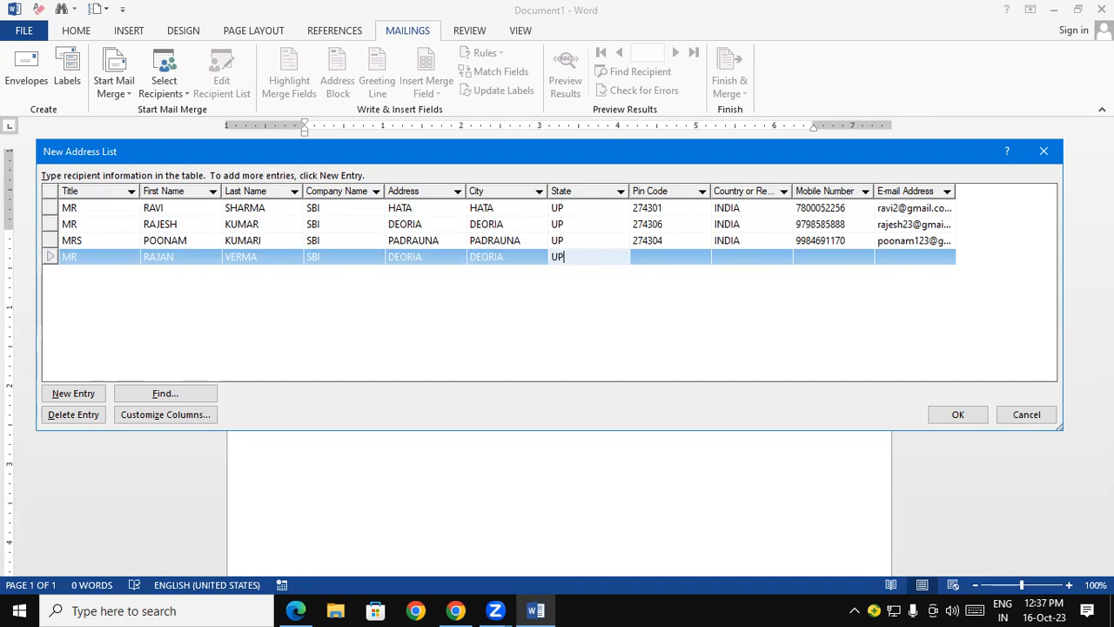
key(Tab)
text(274605)
key(Tab)
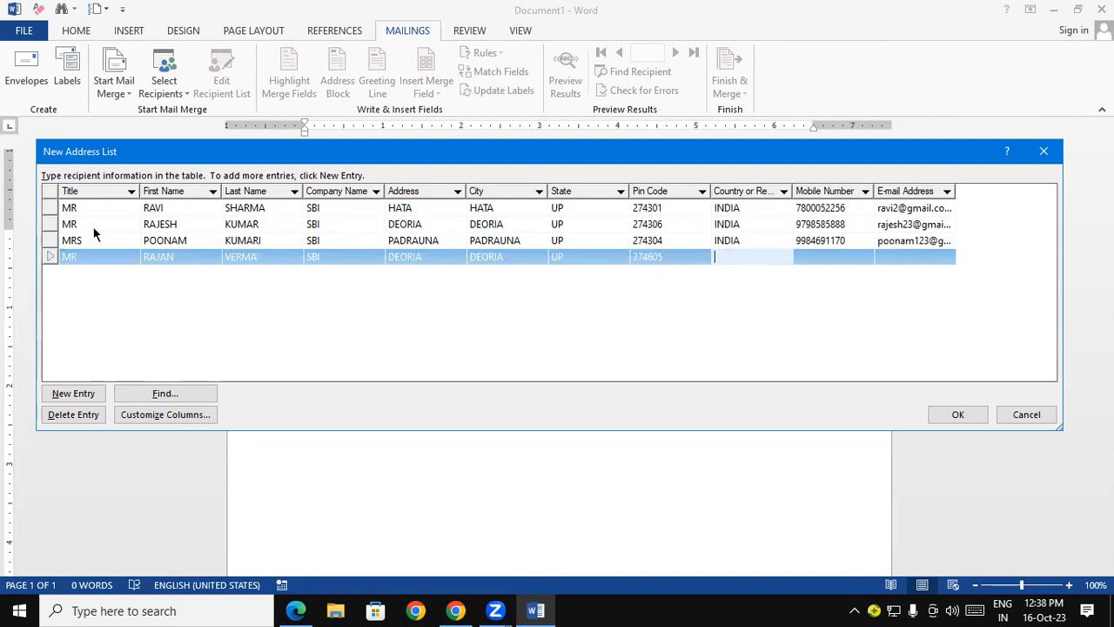
text(INDIA)
- Enter the fourth recipient's mobile number and e-mail address in lowercase
key(Tab)
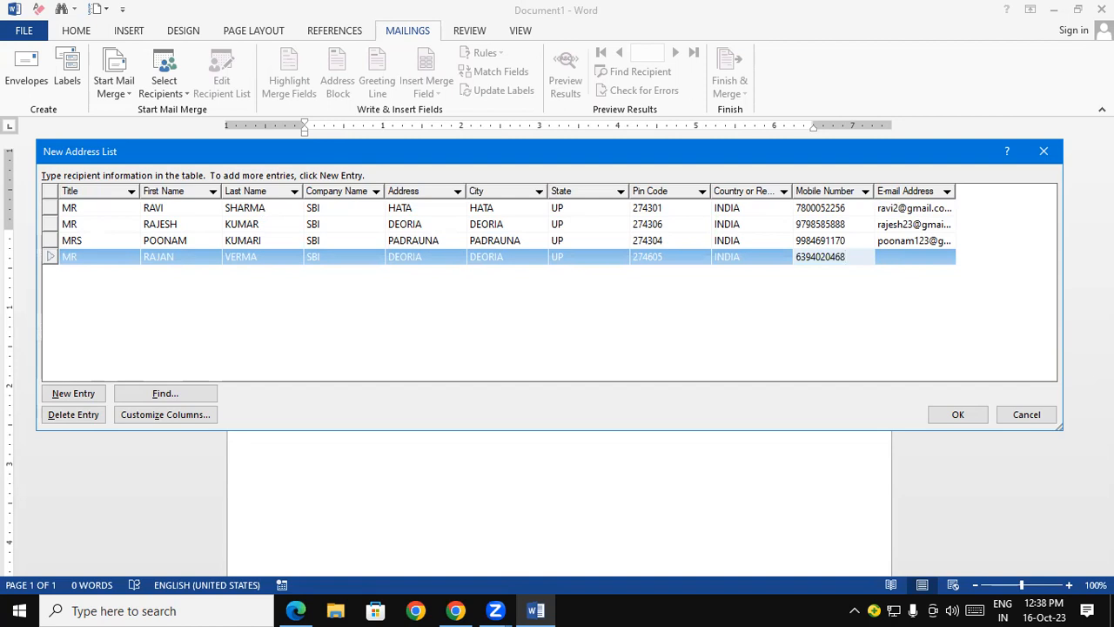
key(Tab)
text(RA)
key(BackSpace)
key(BackSpace)
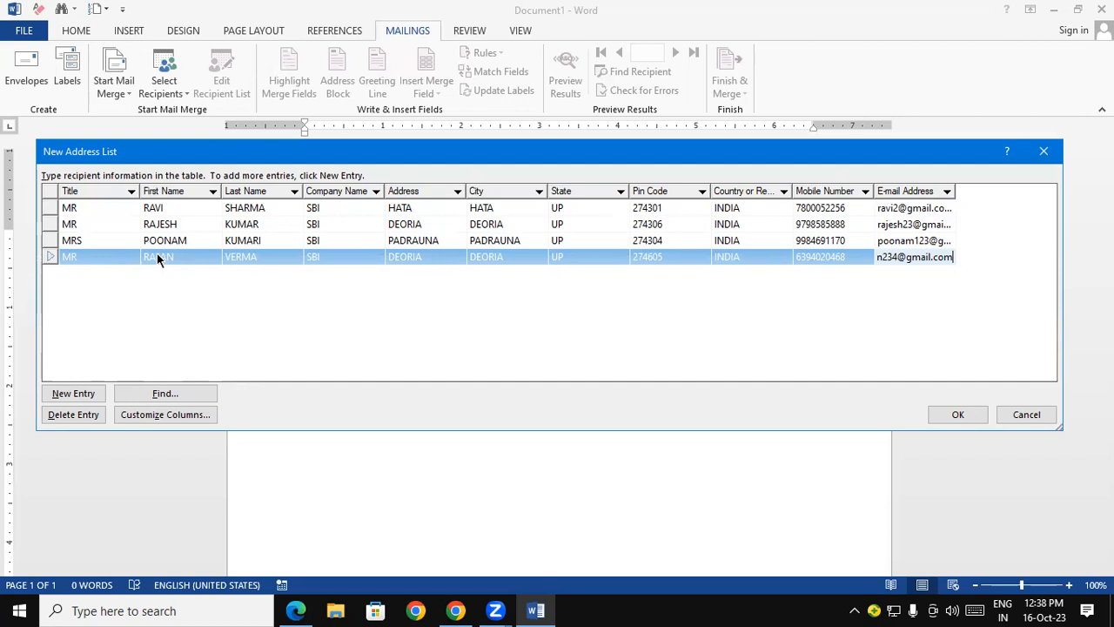
click(89, 234)
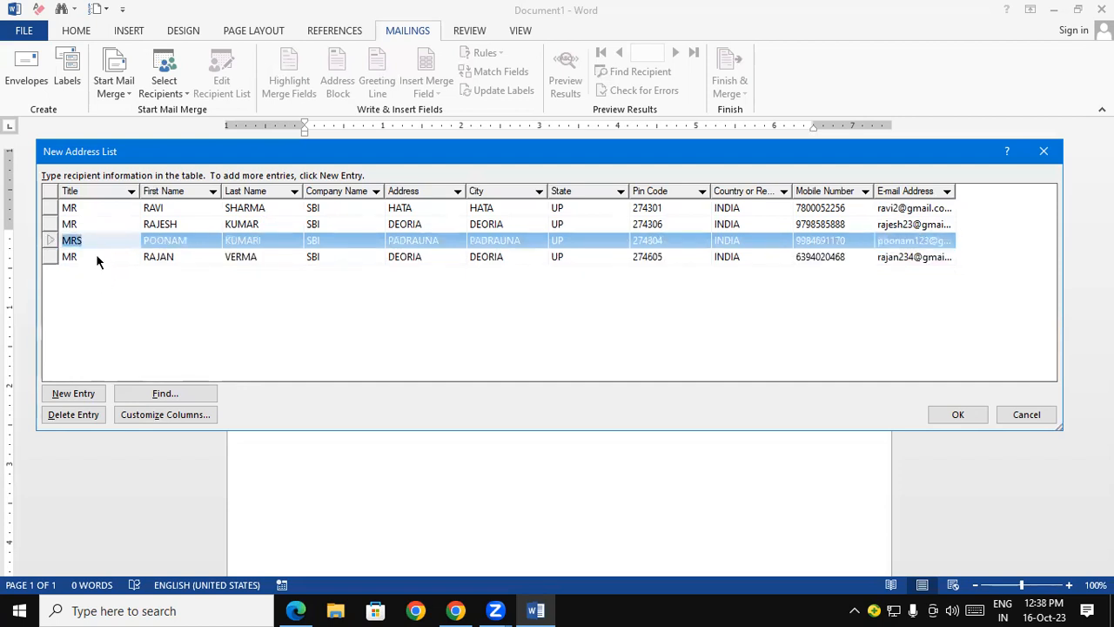
click(96, 256)
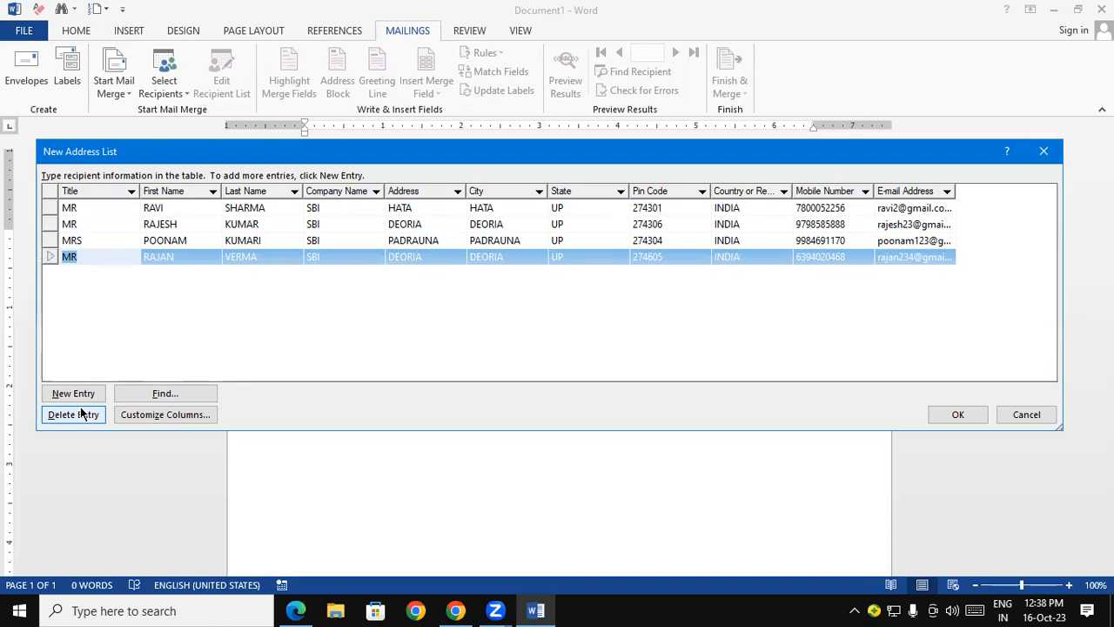
click(165, 394)
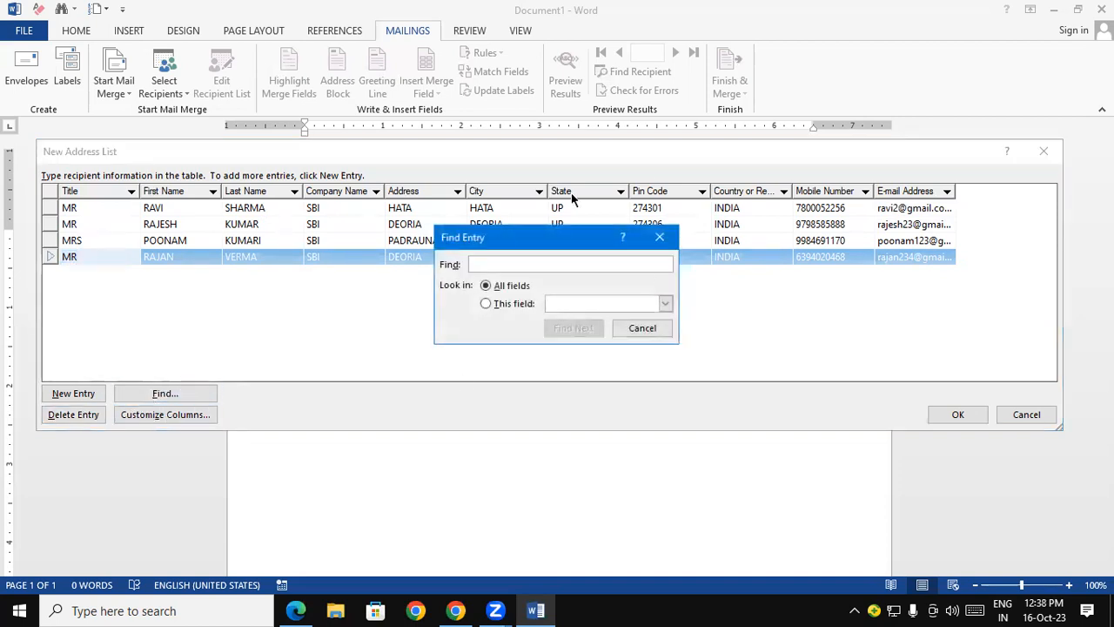
click(660, 236)
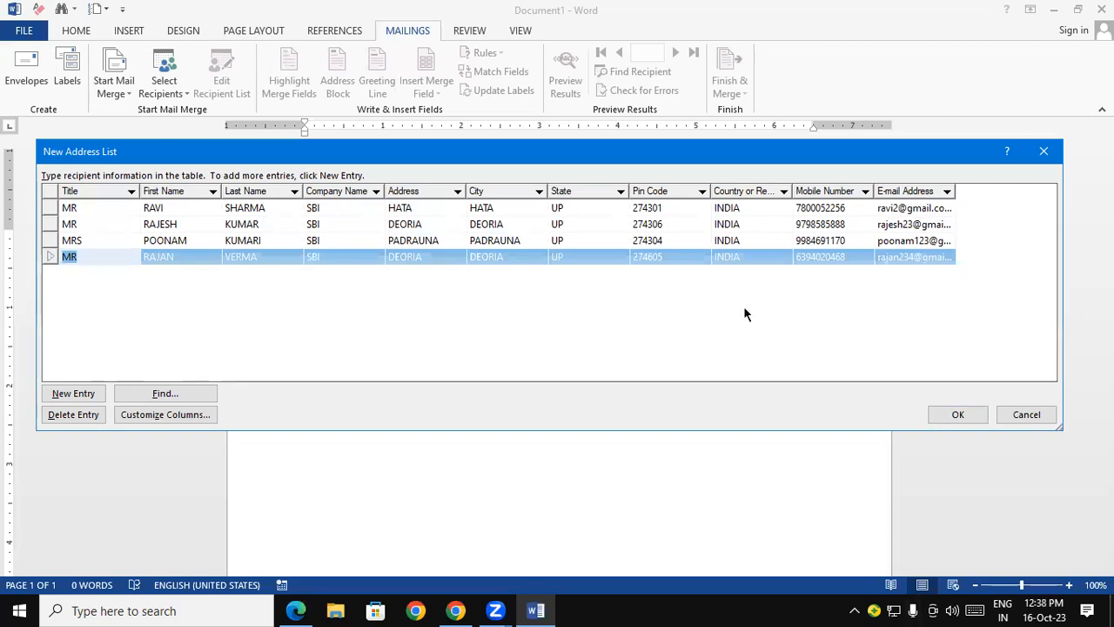
- Finish the address list and save it in the Music folder as "sbi emp data padrauna main branch"
click(980, 419)
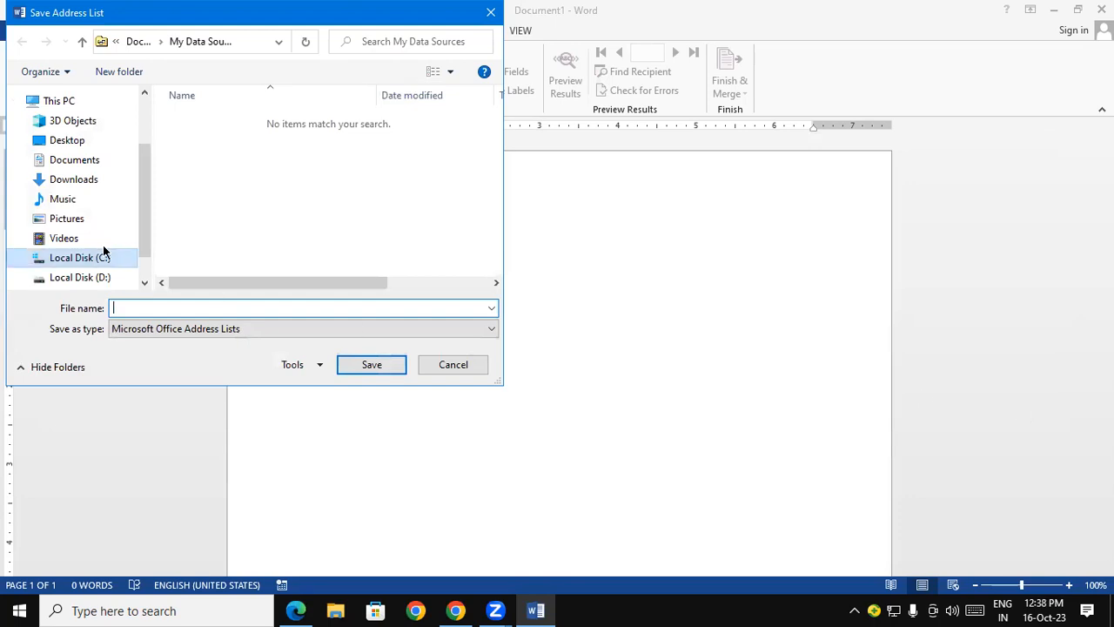
click(72, 200)
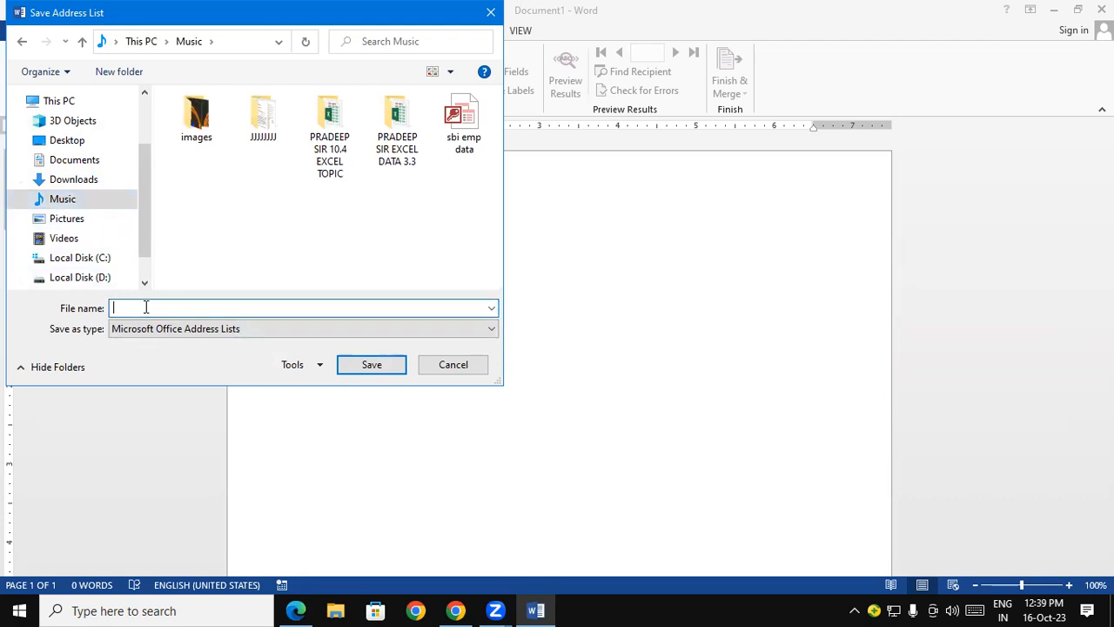
text(sbi emp data padrauna main)
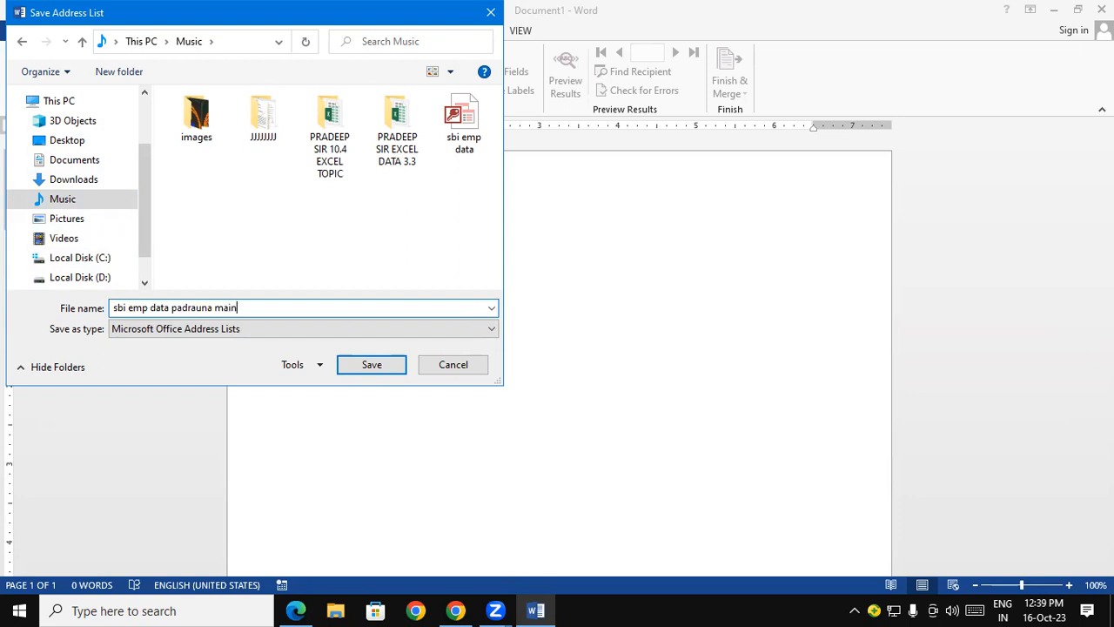
text( branch)
click(376, 367)
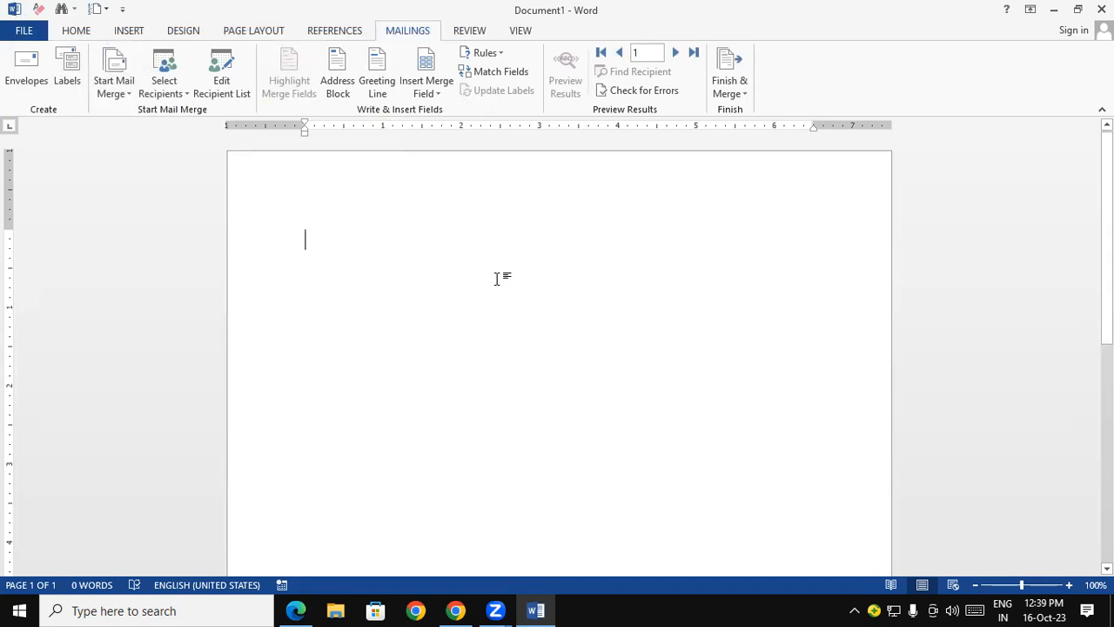
- Edit the recipient list's data source, replace the first recipient's first name, and save the changes to the list
click(246, 87)
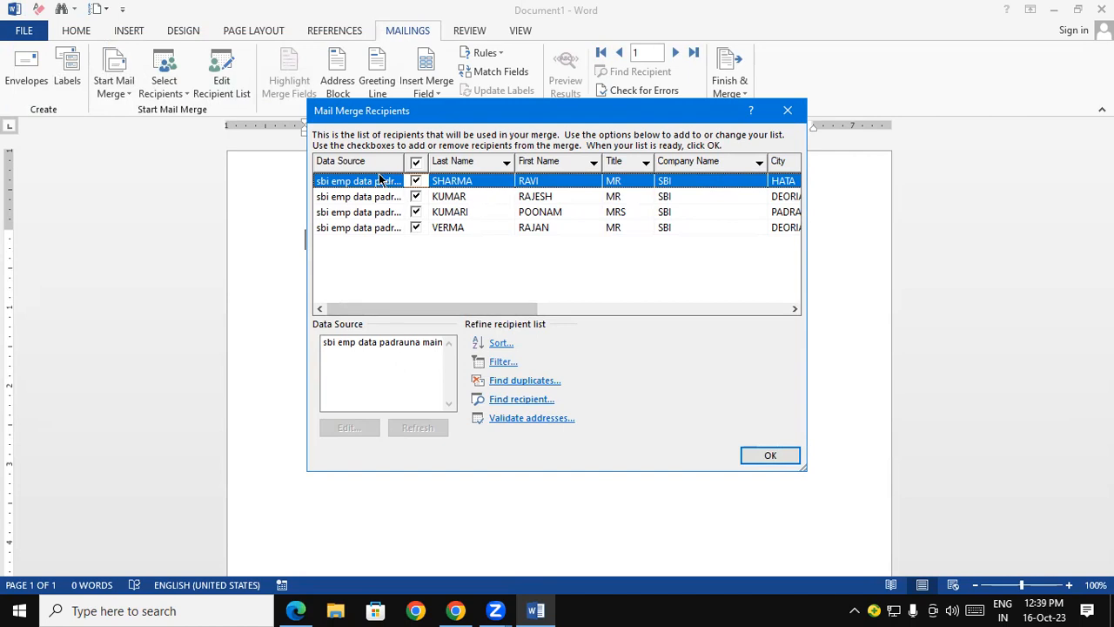
click(376, 343)
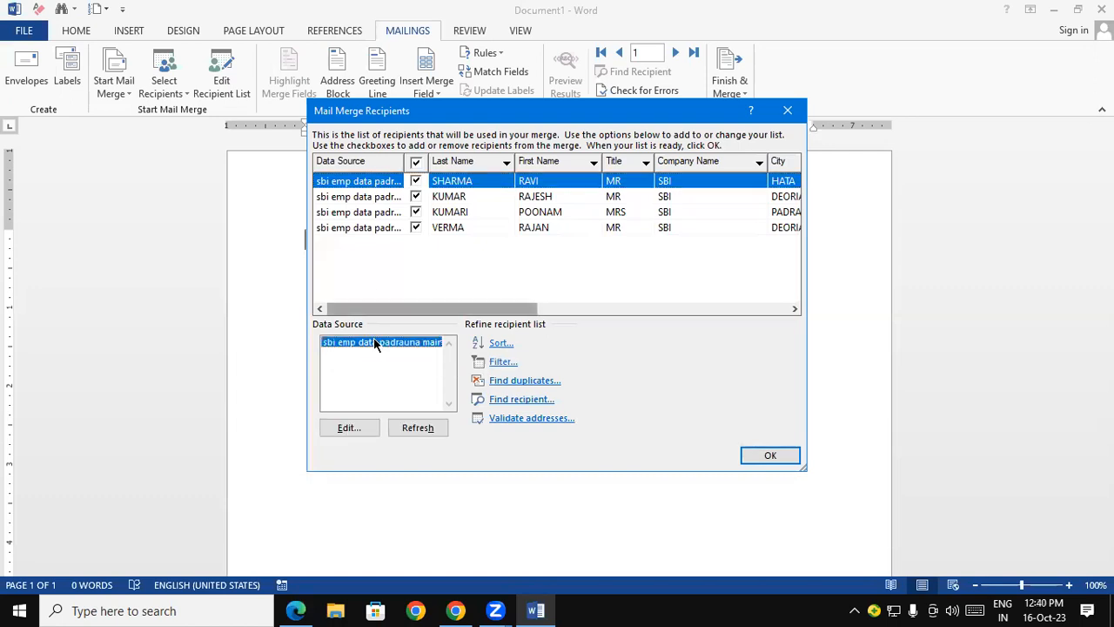
click(349, 427)
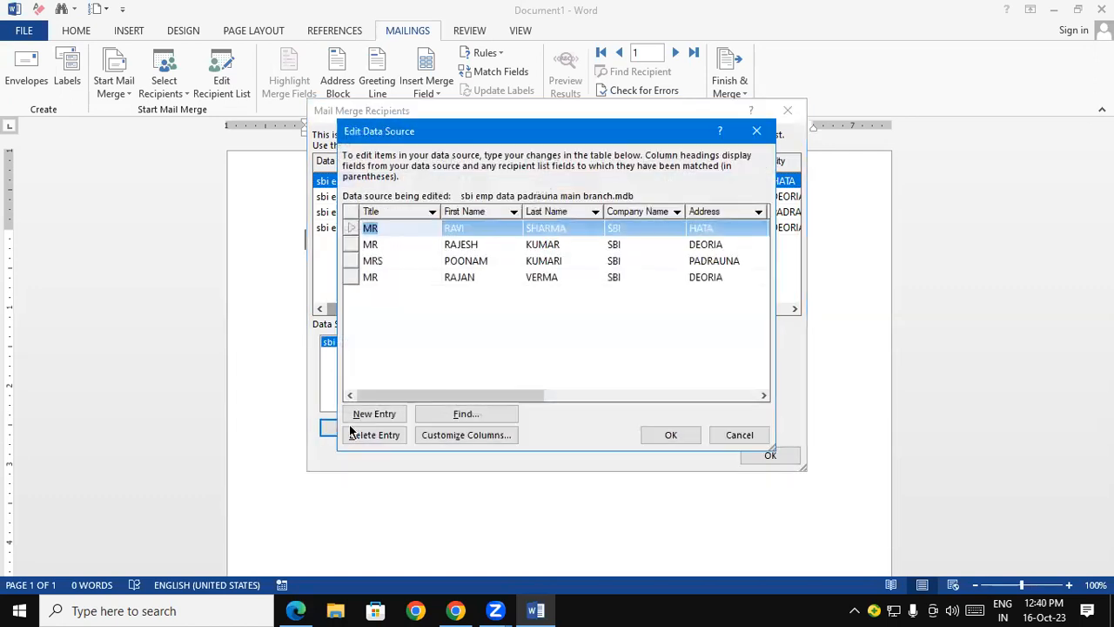
click(478, 229)
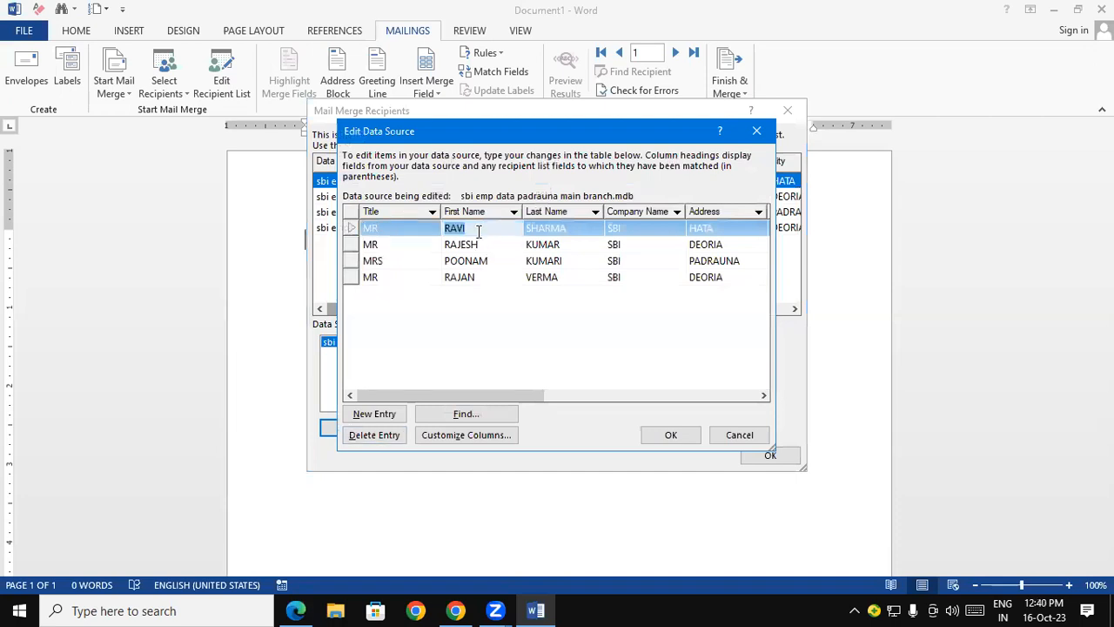
text(RAKESH)
click(659, 435)
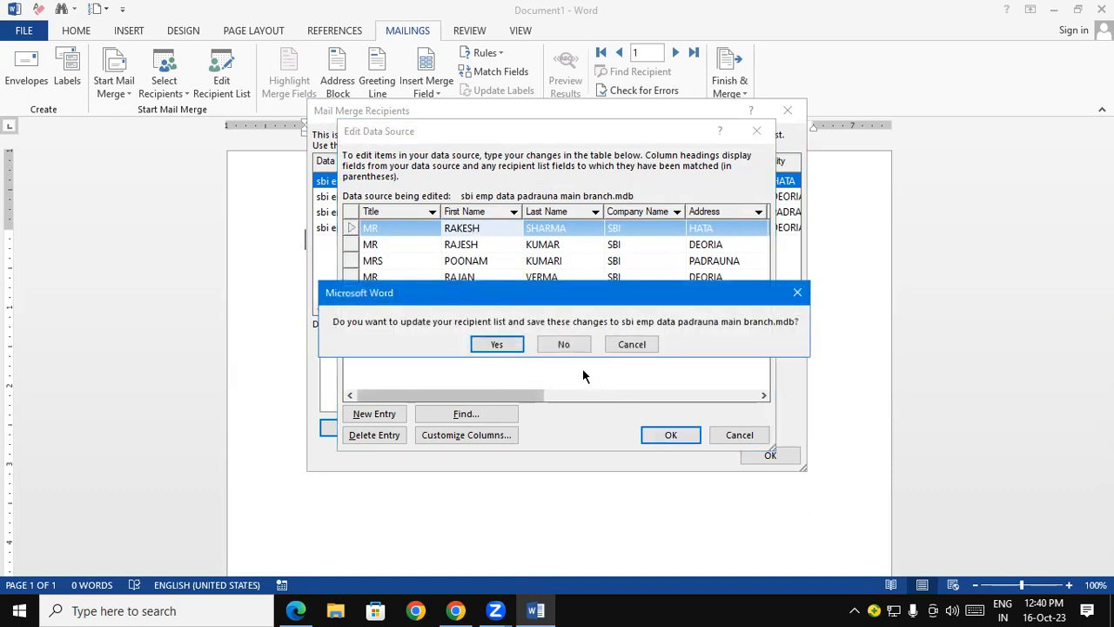
click(501, 346)
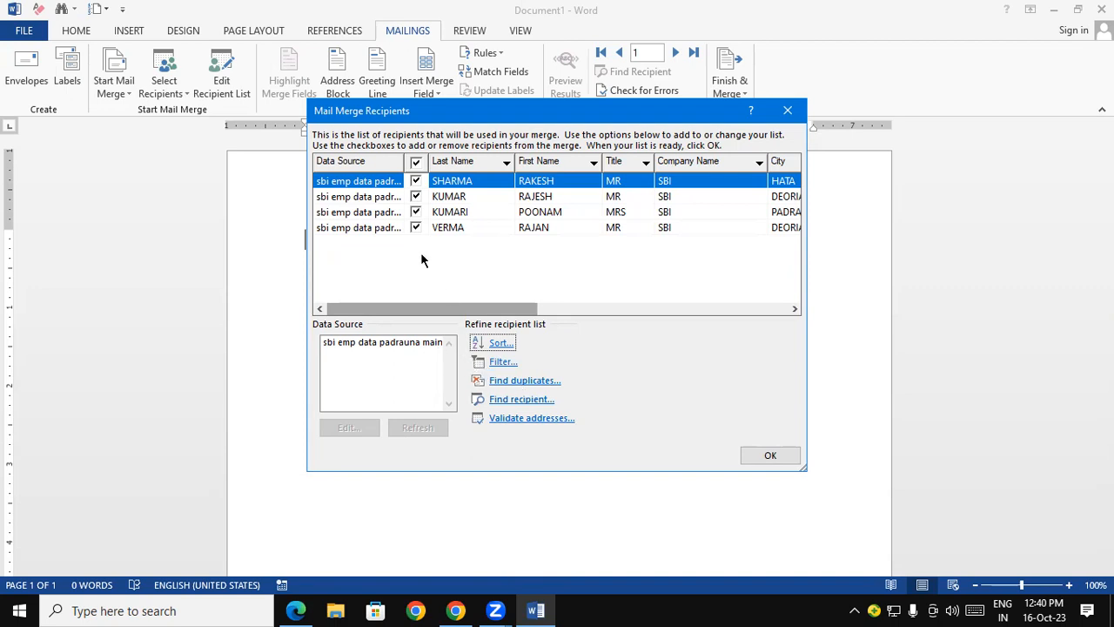
- Reopen the data source to check the first recipient's edited entry, and close the recipient list
click(363, 342)
click(349, 428)
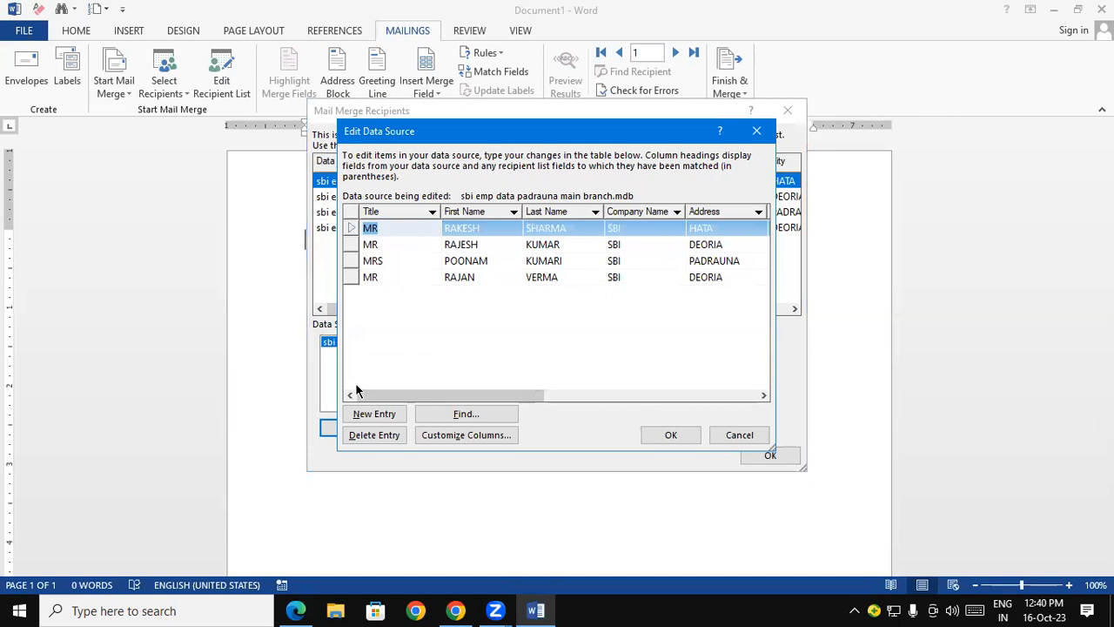
click(756, 129)
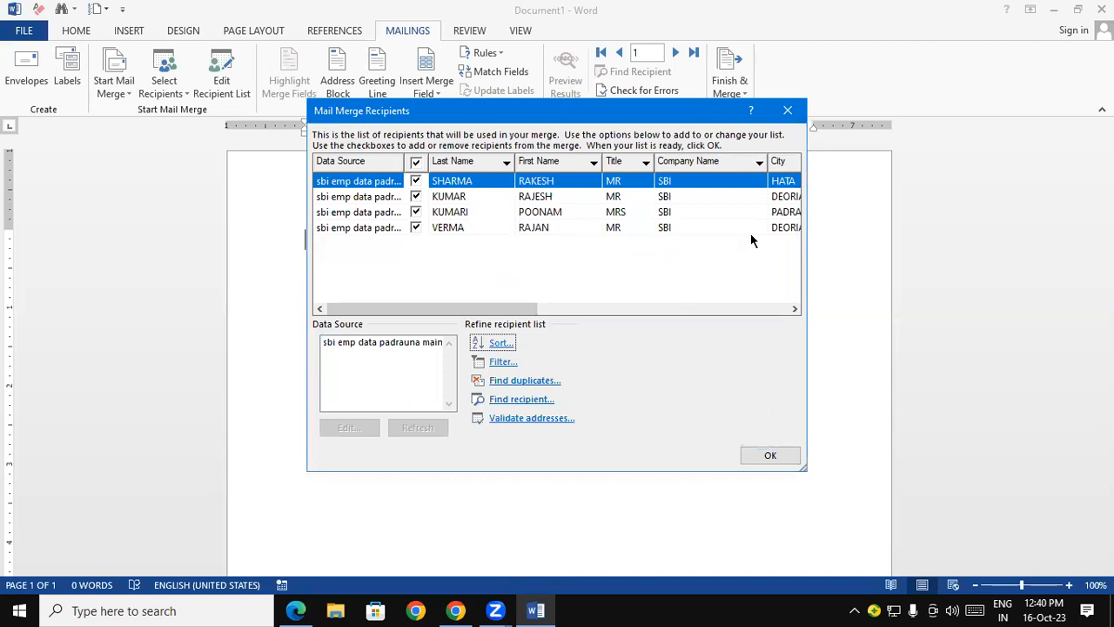
click(788, 111)
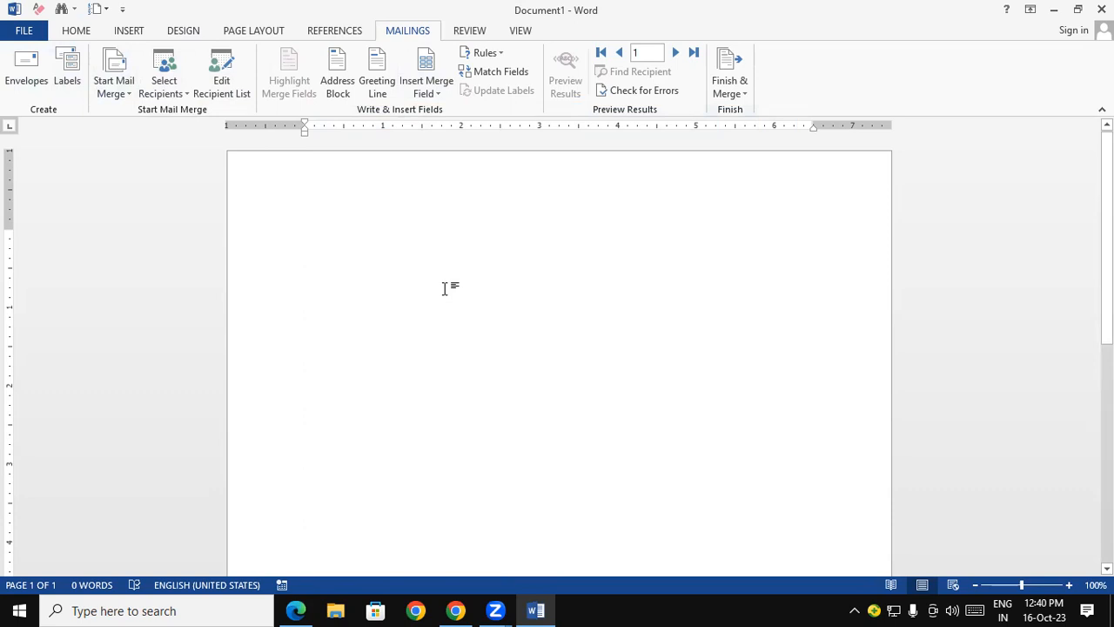
- Insert the Title, First_Name and Last_Name merge fields at the start of the letter, each on its own line
click(433, 94)
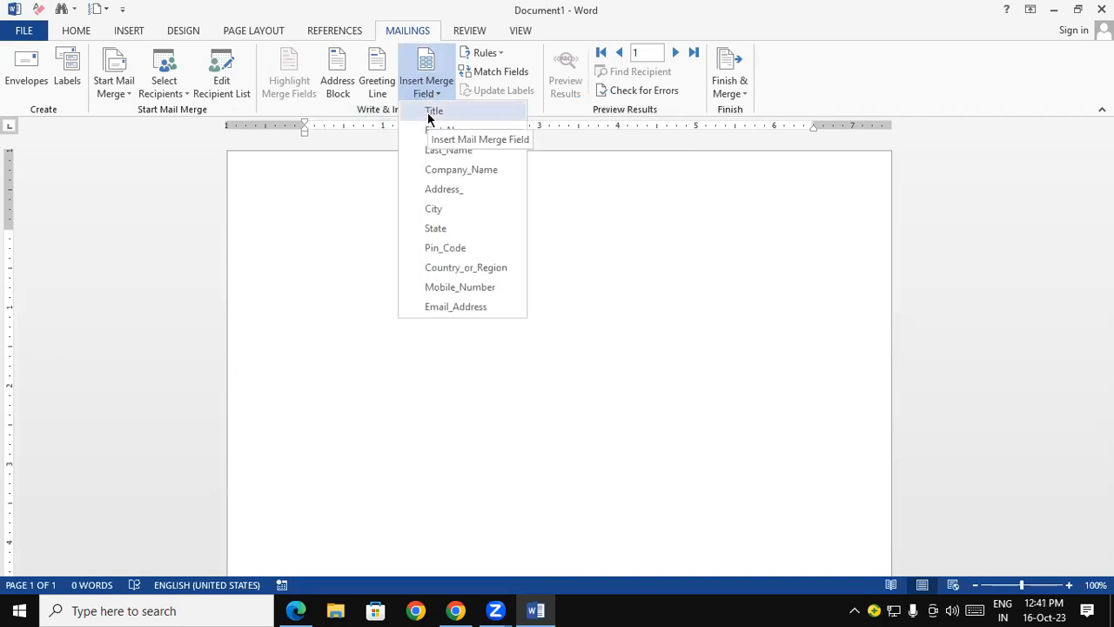
click(433, 111)
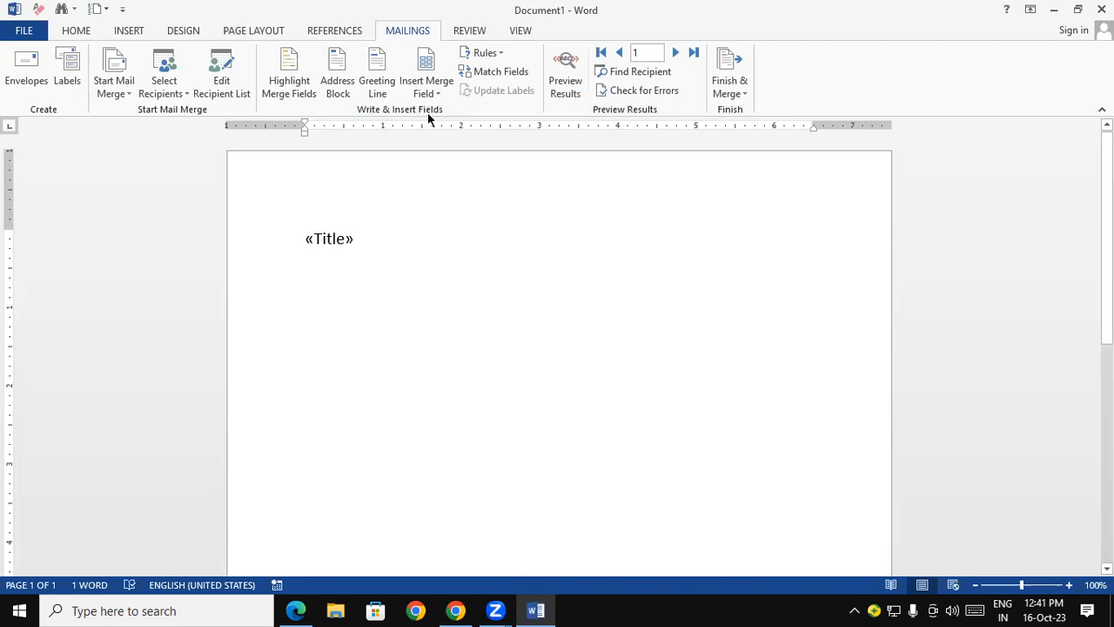
key(Return)
click(427, 87)
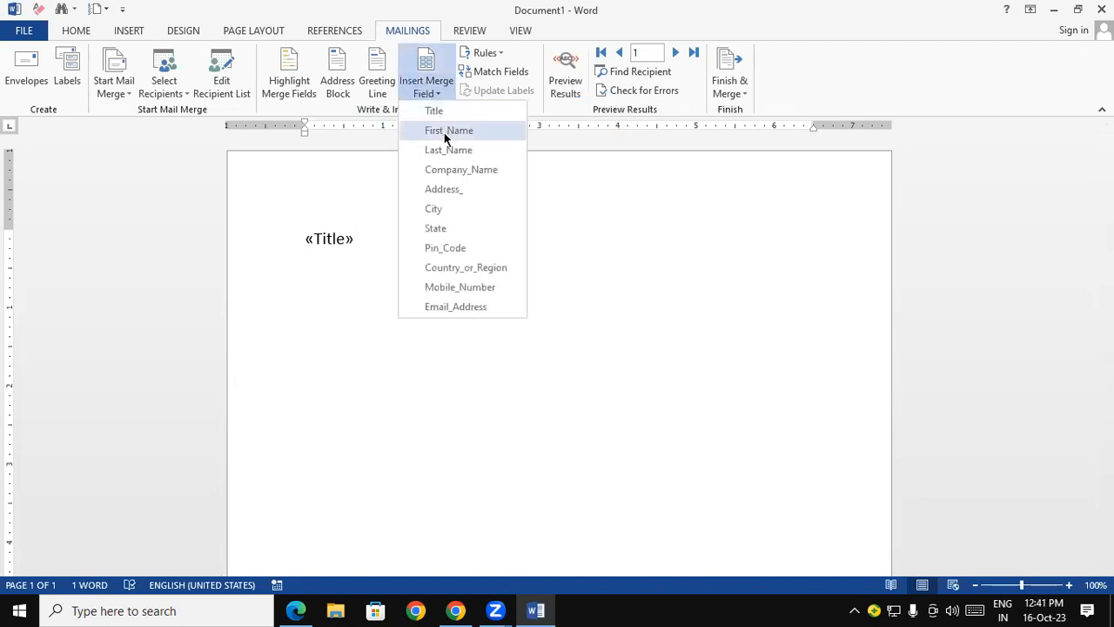
click(444, 133)
key(Return)
click(425, 87)
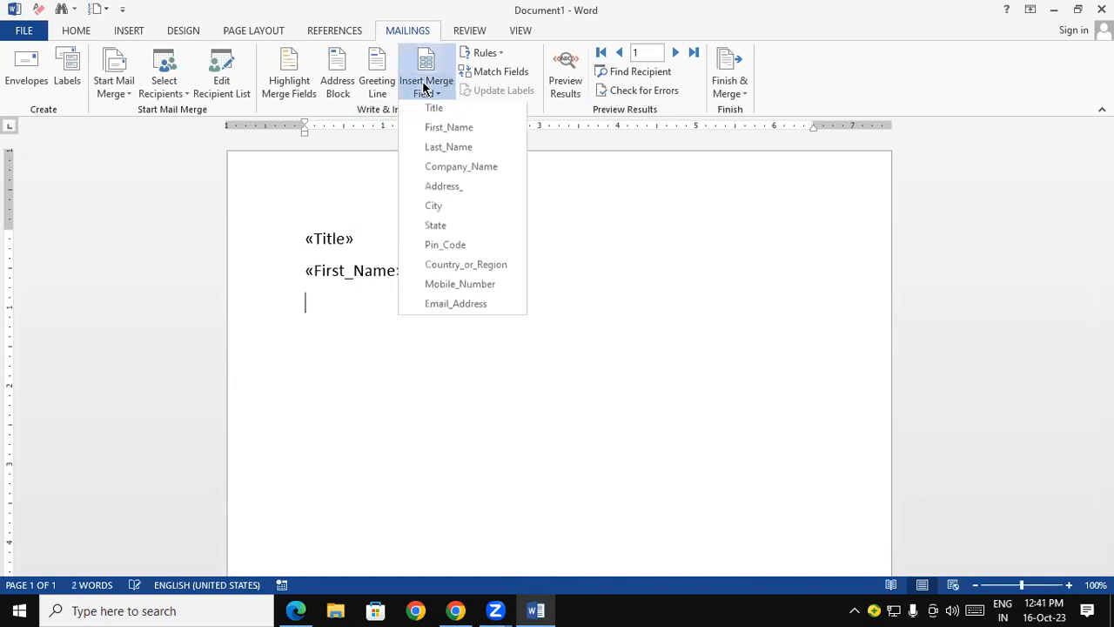
click(442, 150)
key(Return)
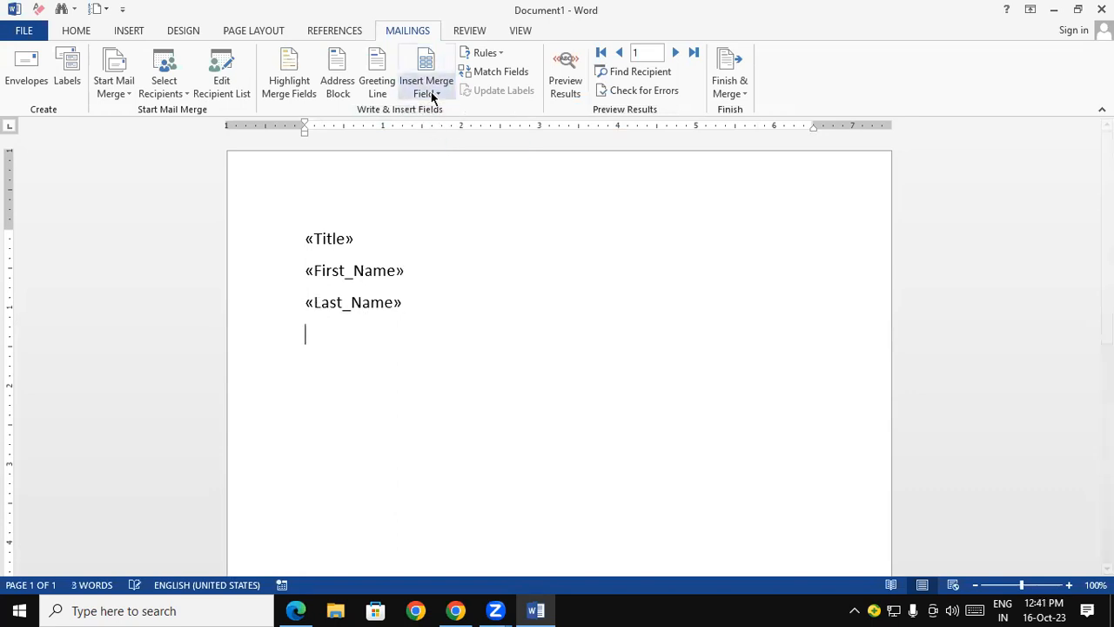
- Add the Company_Name, Address_ and City merge fields on separate lines below the last name field
click(426, 89)
click(453, 169)
key(Return)
click(428, 90)
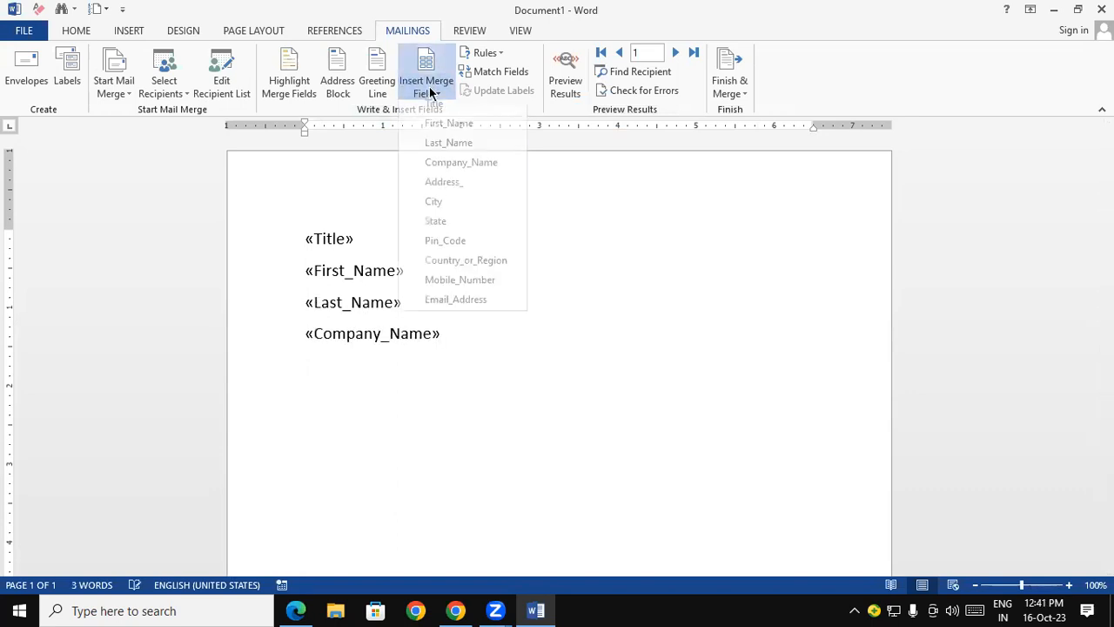
click(440, 188)
key(Return)
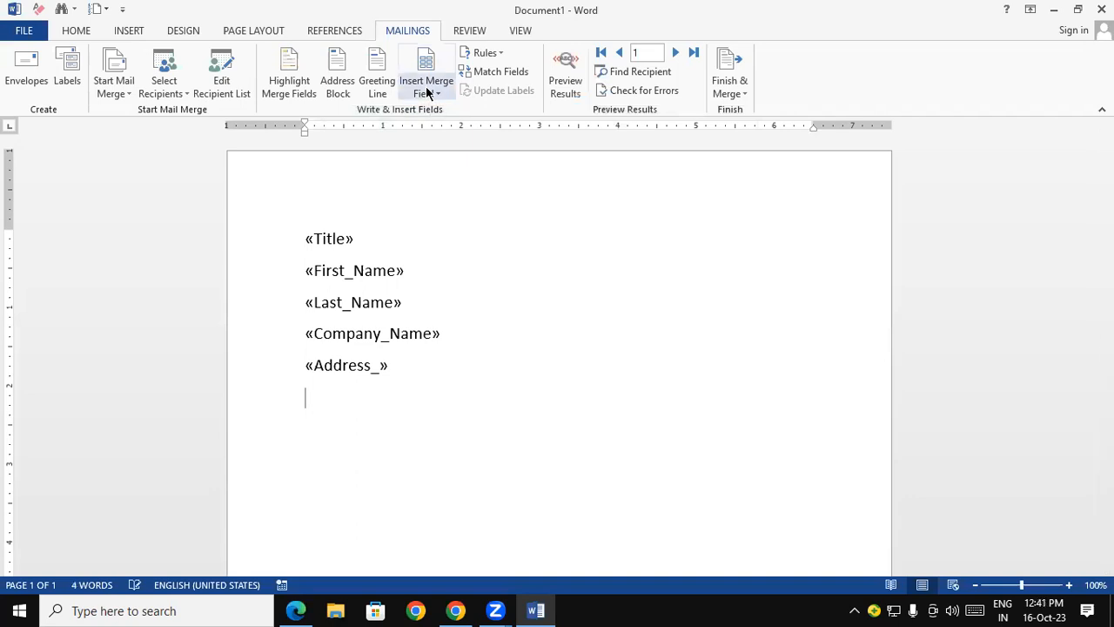
click(427, 87)
click(448, 209)
key(Return)
- Add the State, Pin_Code and Country_or_Region merge fields on separate lines below the city field
click(440, 90)
click(463, 232)
key(Return)
click(430, 91)
click(446, 248)
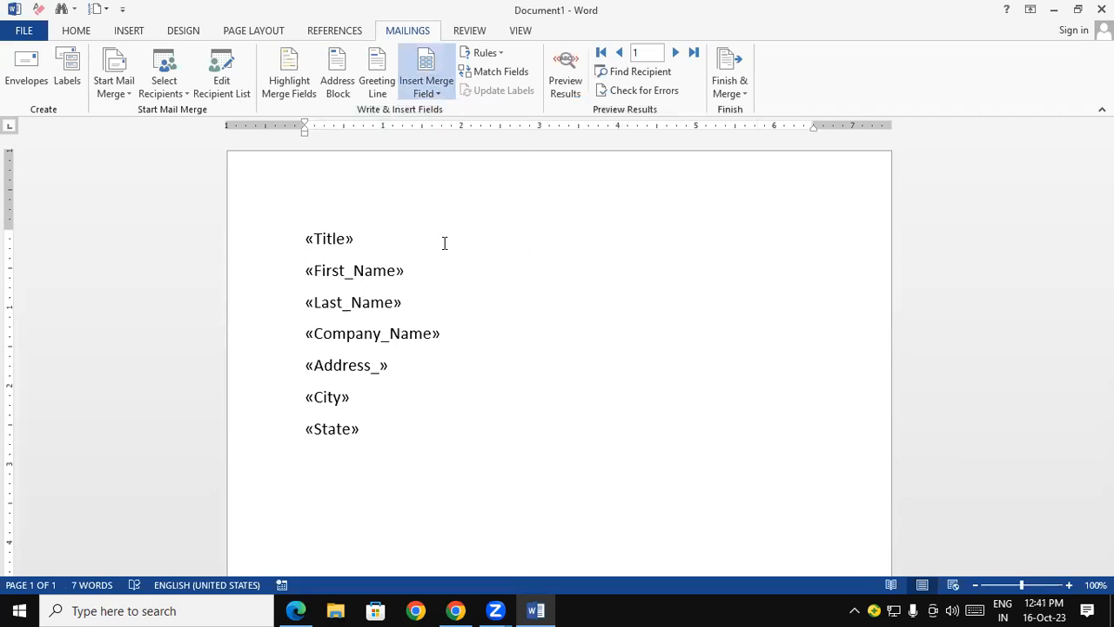
key(Return)
click(436, 94)
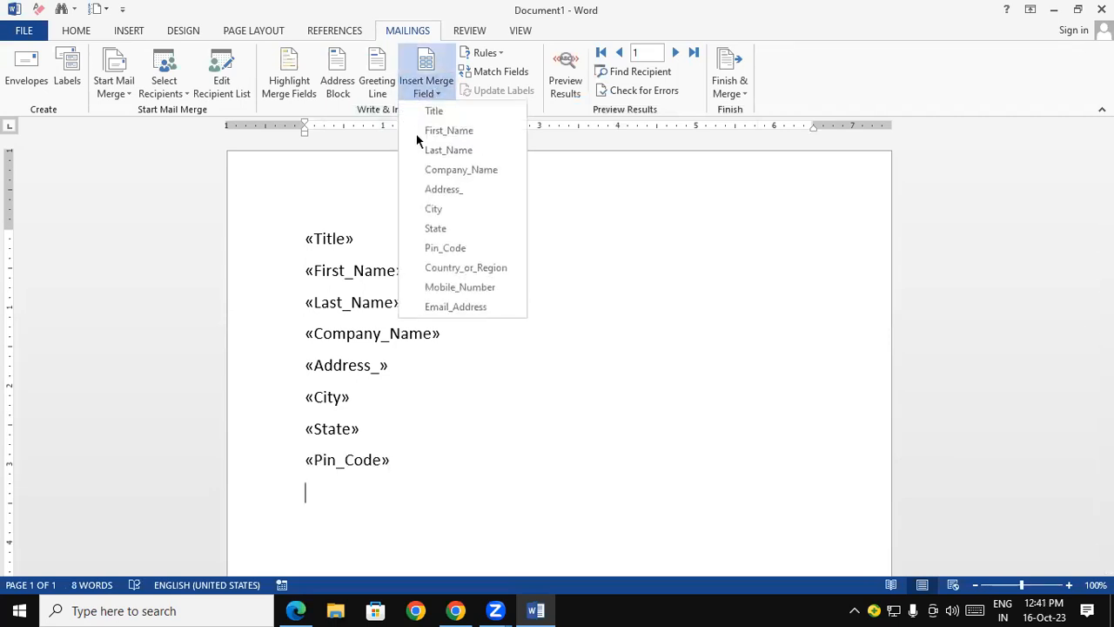
click(455, 268)
key(Return)
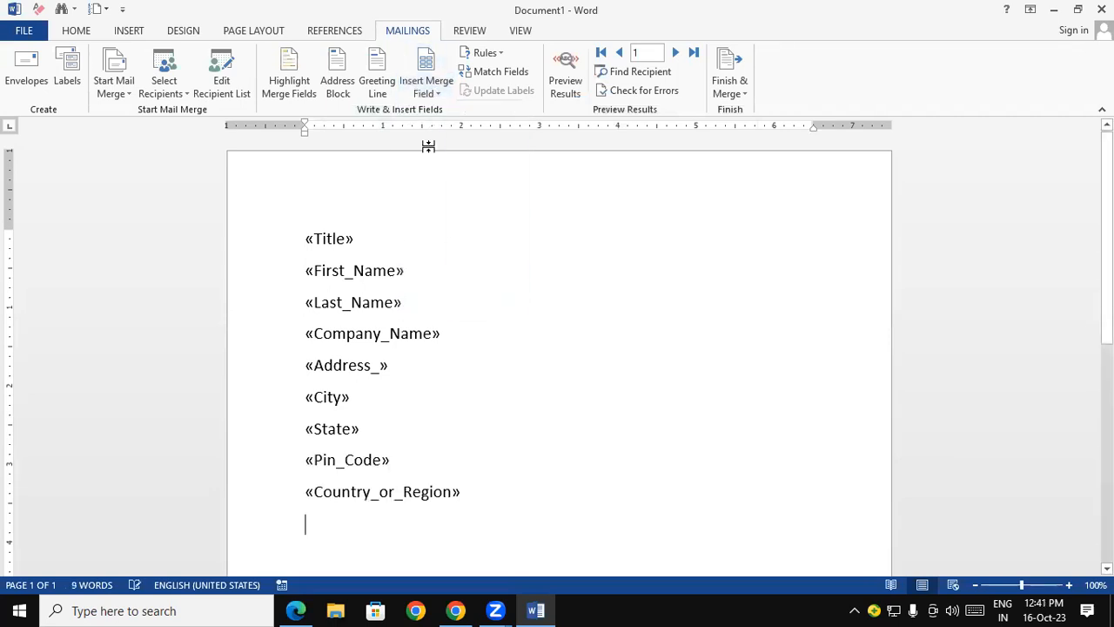
- Add the Mobile_Number and Email_Address merge fields on separate lines below the country field
click(431, 94)
click(468, 290)
key(Return)
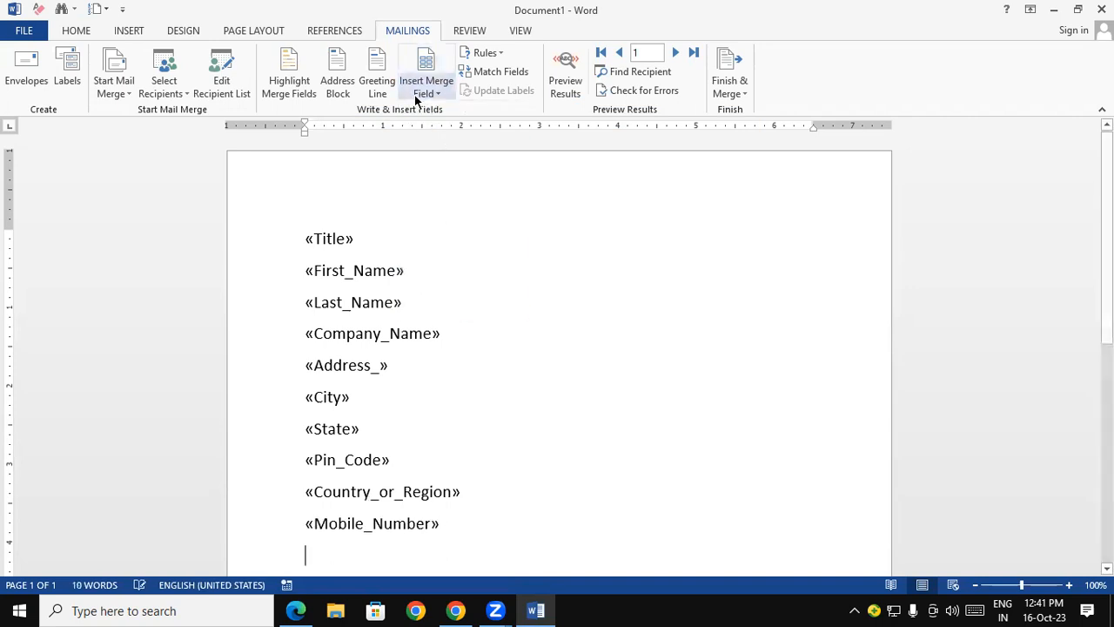
click(415, 95)
click(465, 306)
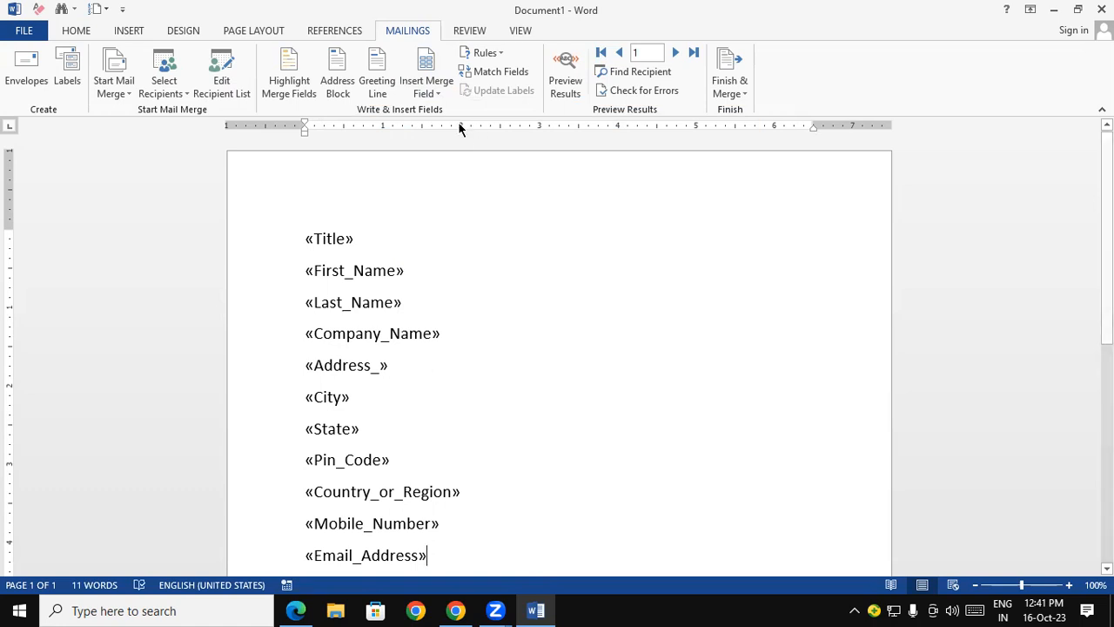
- Highlight the merge fields to examine them in the letter, leaving the highlighting switched off
click(290, 67)
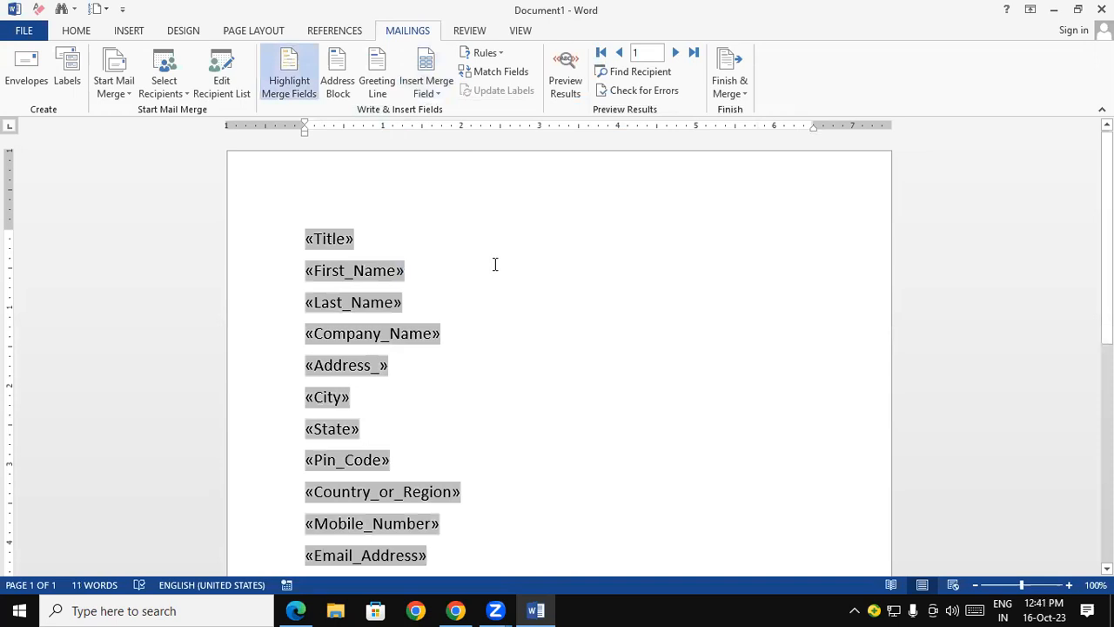
click(289, 68)
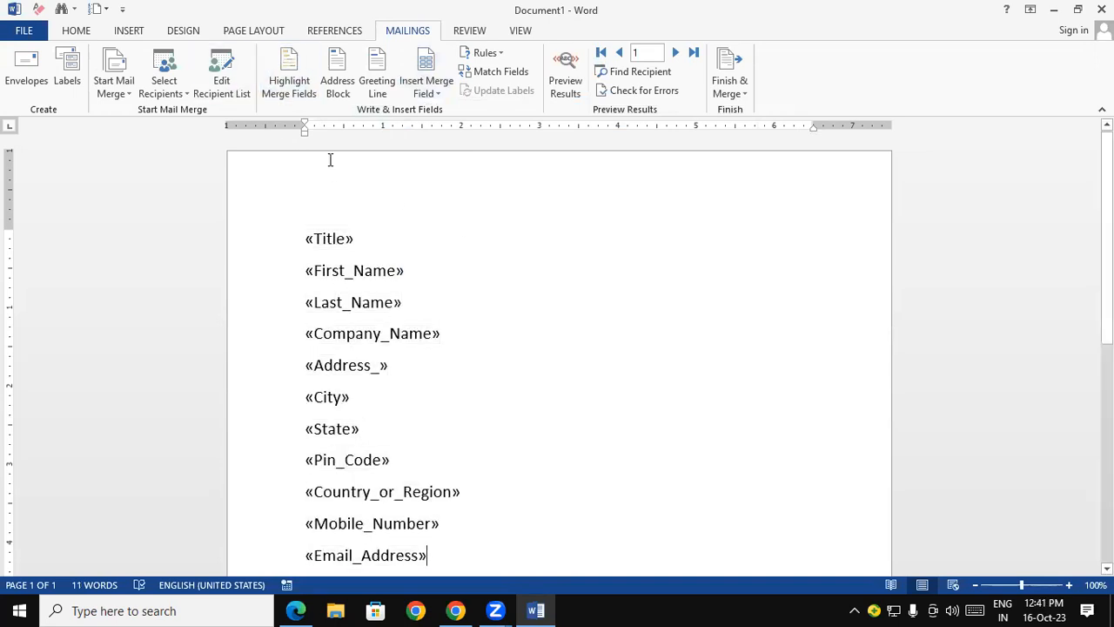
click(304, 87)
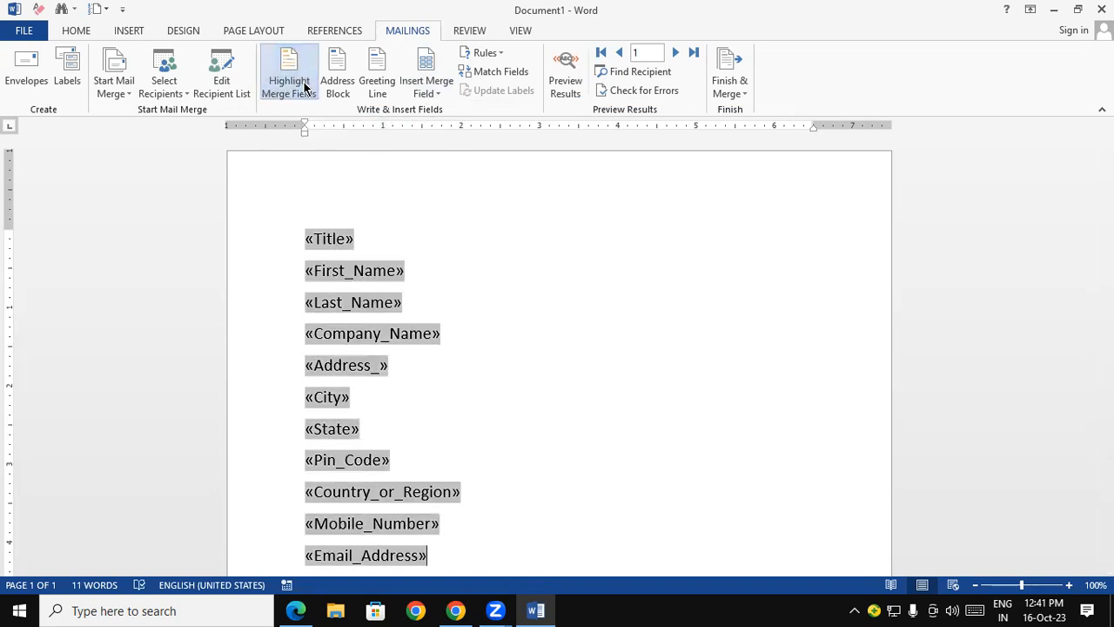
click(520, 362)
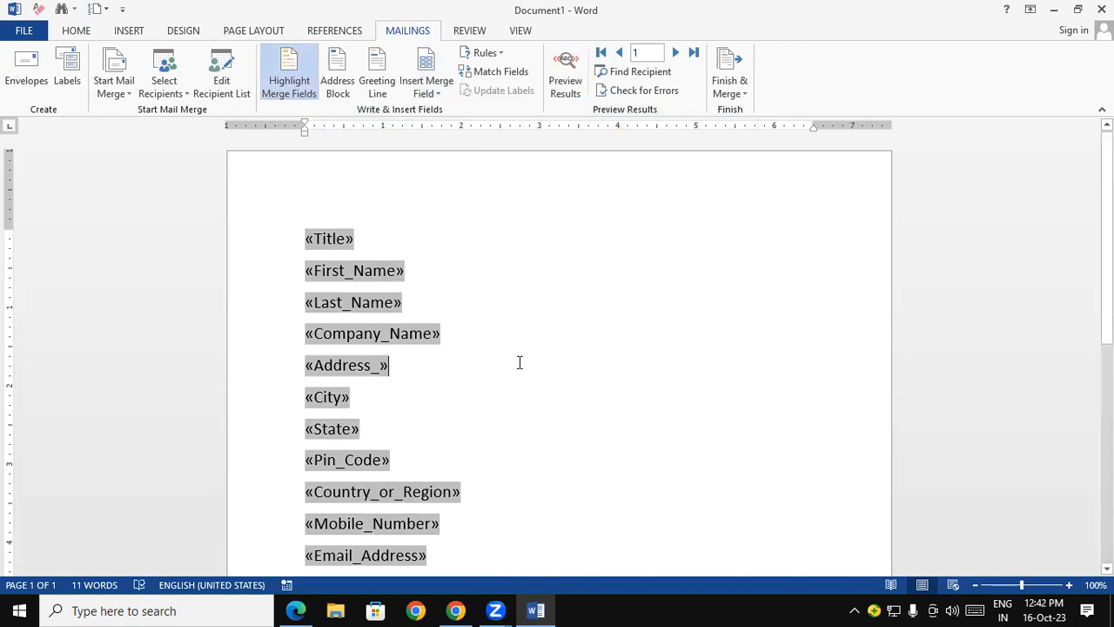
click(280, 80)
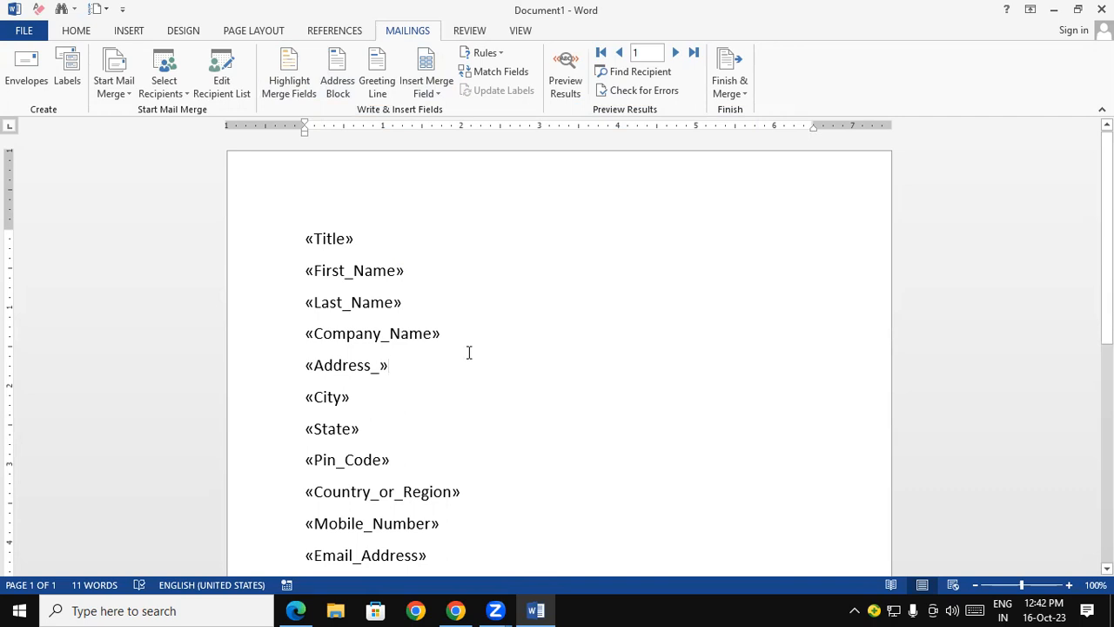
- Preview the address block for each of the four recipients, and cancel without inserting it
click(325, 80)
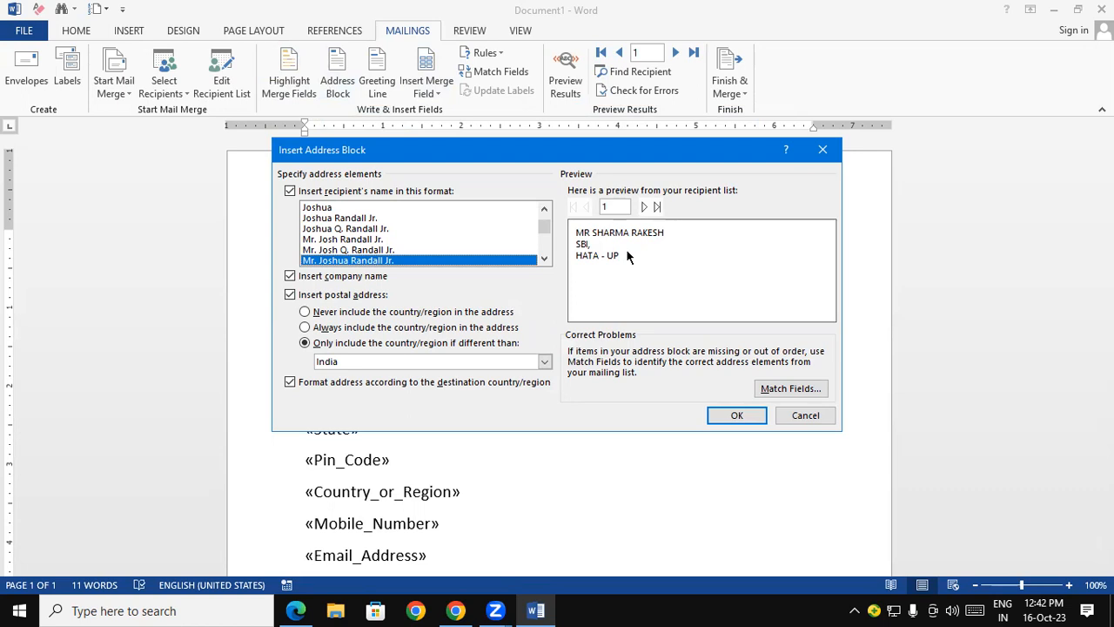
click(644, 207)
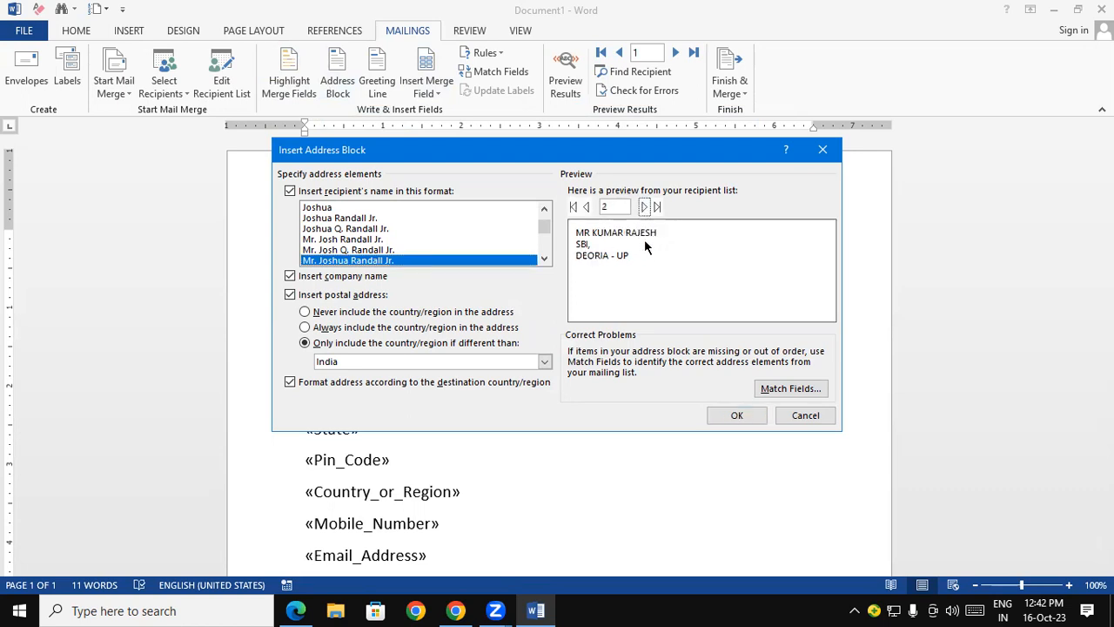
click(644, 206)
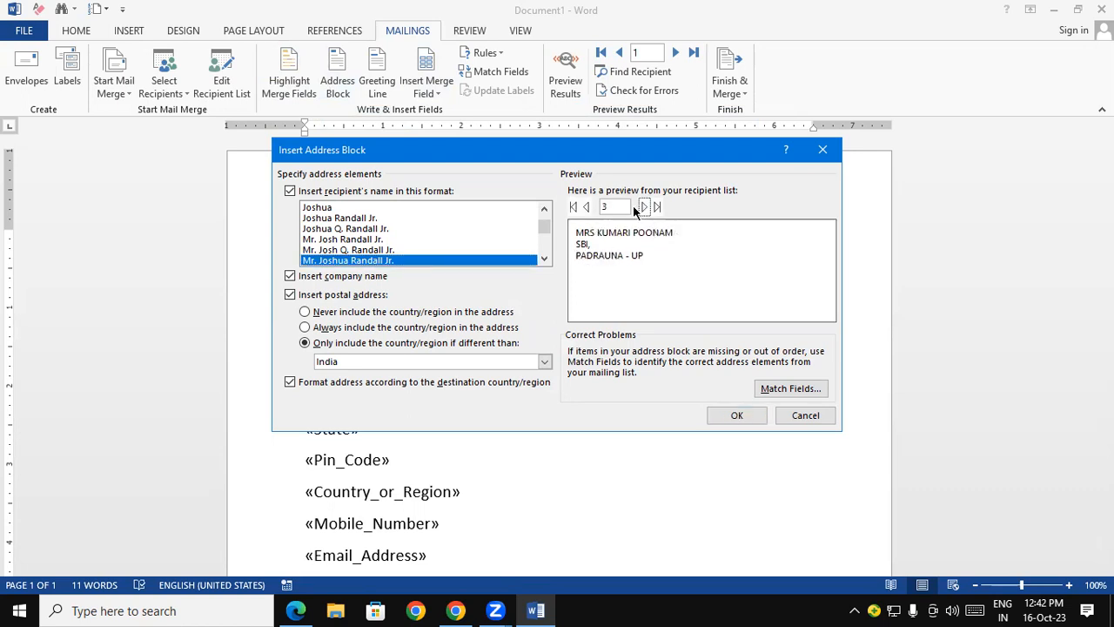
click(644, 206)
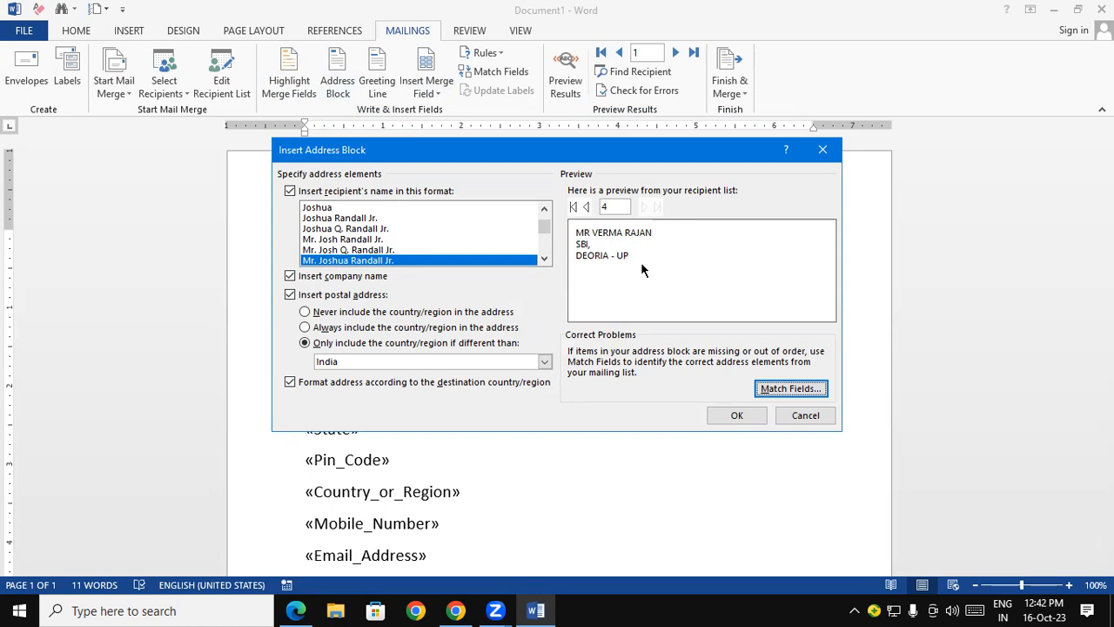
click(805, 416)
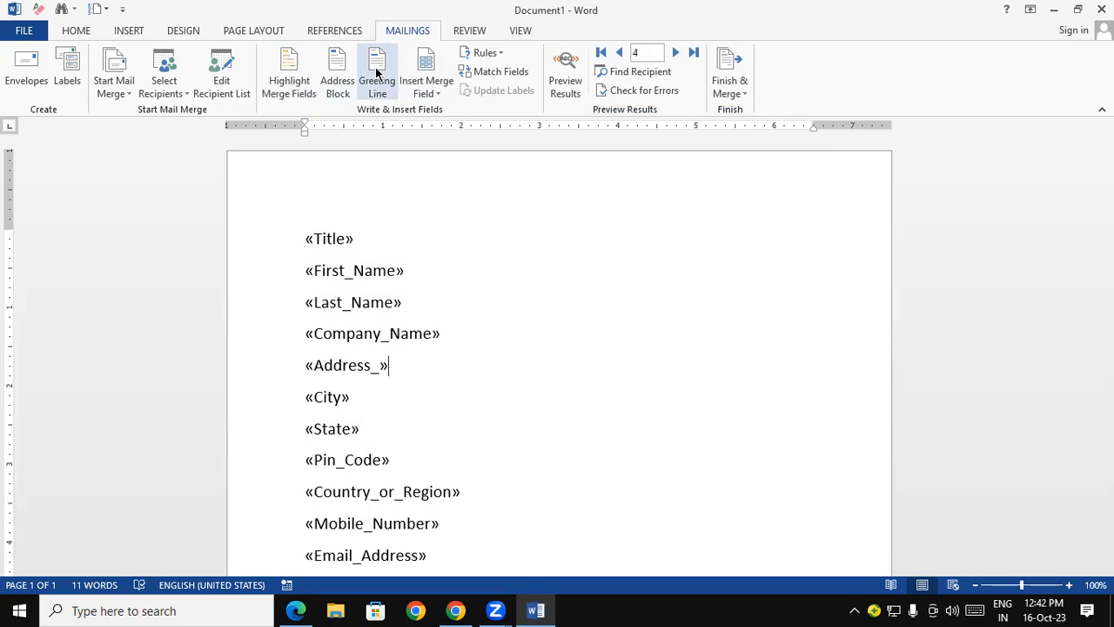
- Insert a greeting line right after the Title field, using Dear, the Mr. Randall name format and a comma
click(365, 239)
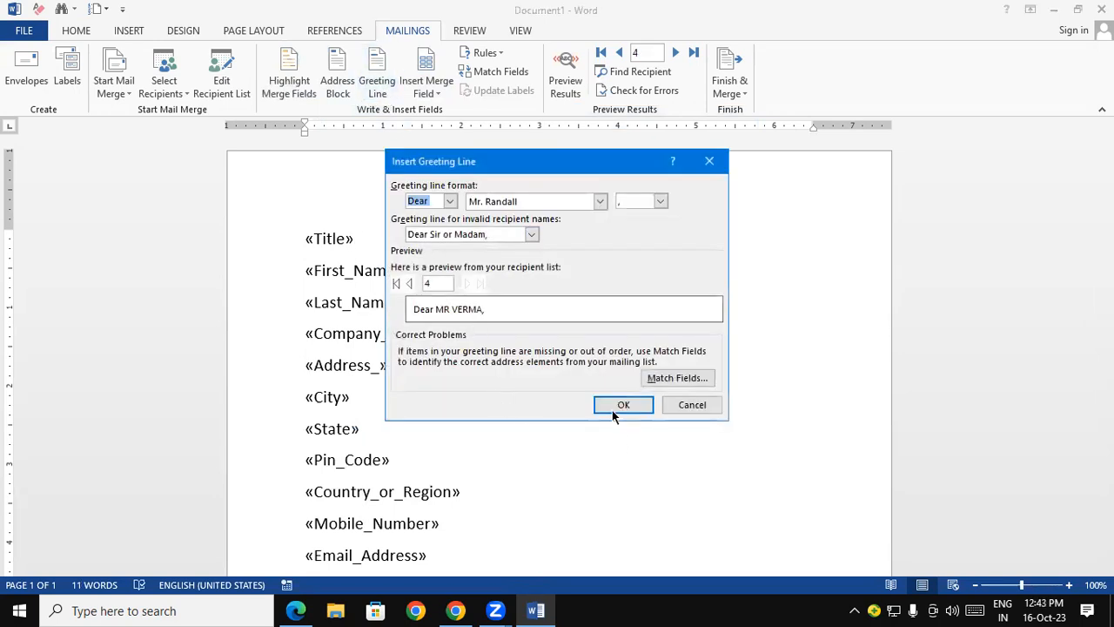
click(623, 405)
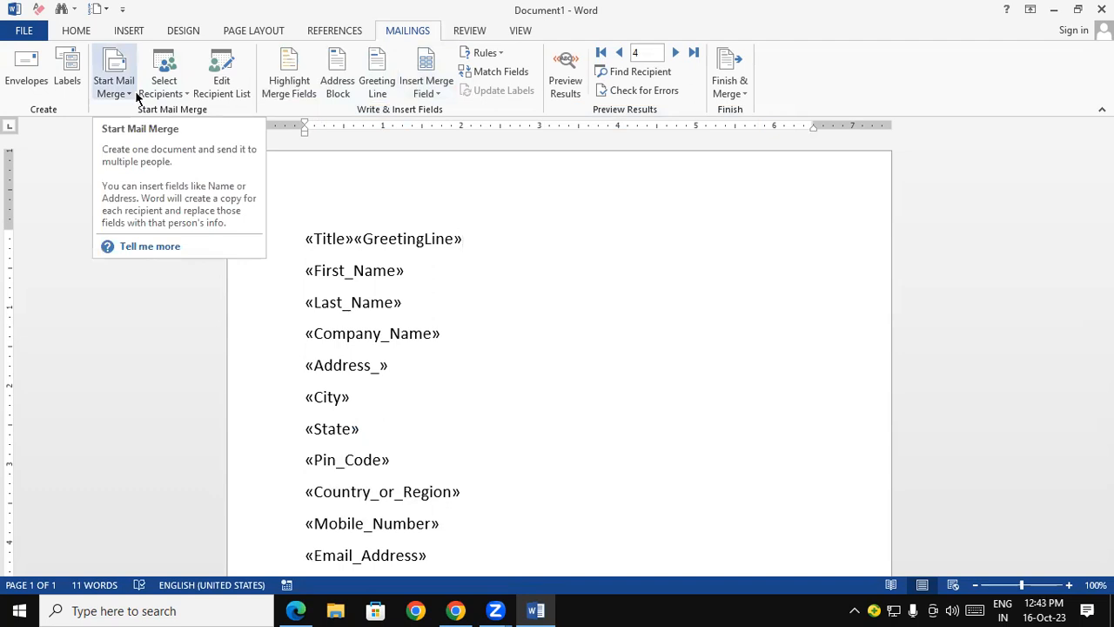
click(339, 81)
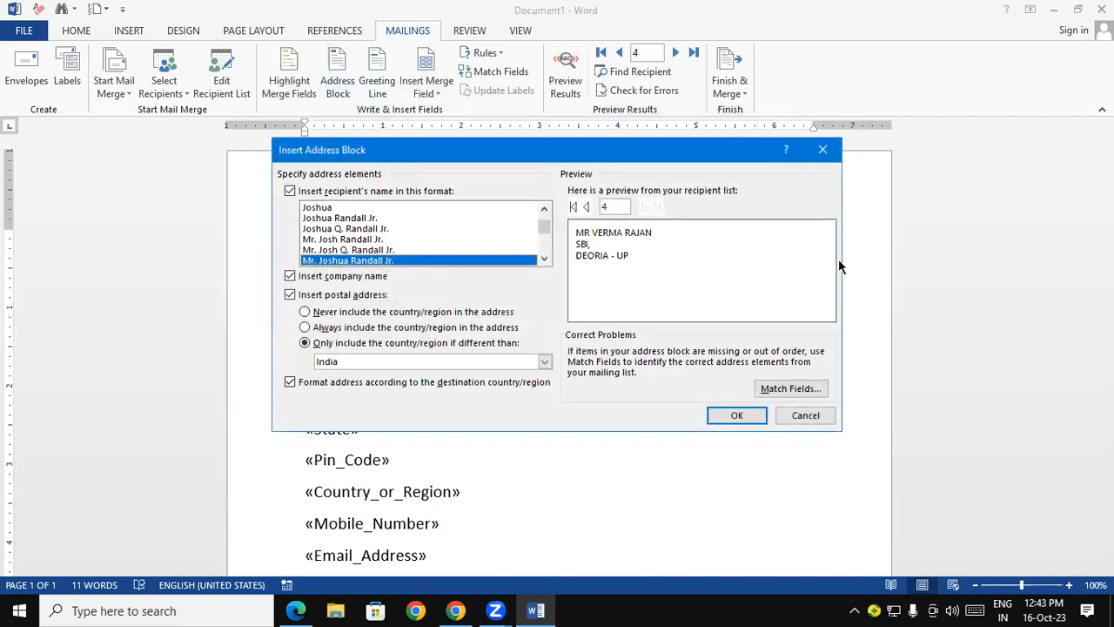
click(824, 149)
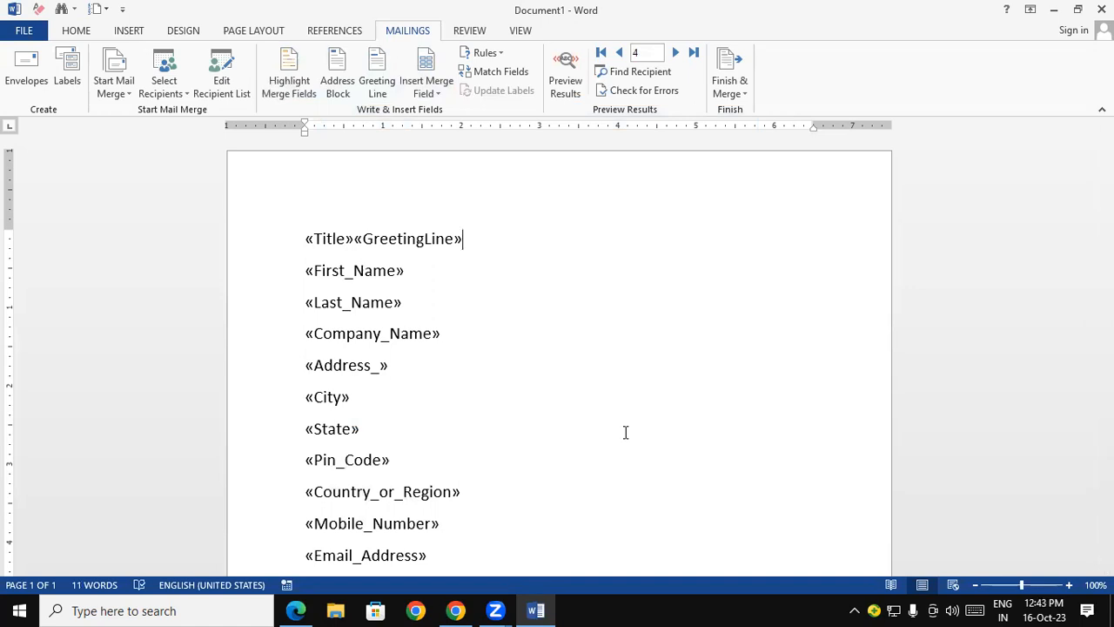
- Create a new blank document and start a Letters mail merge in it
key(ctrl+n)
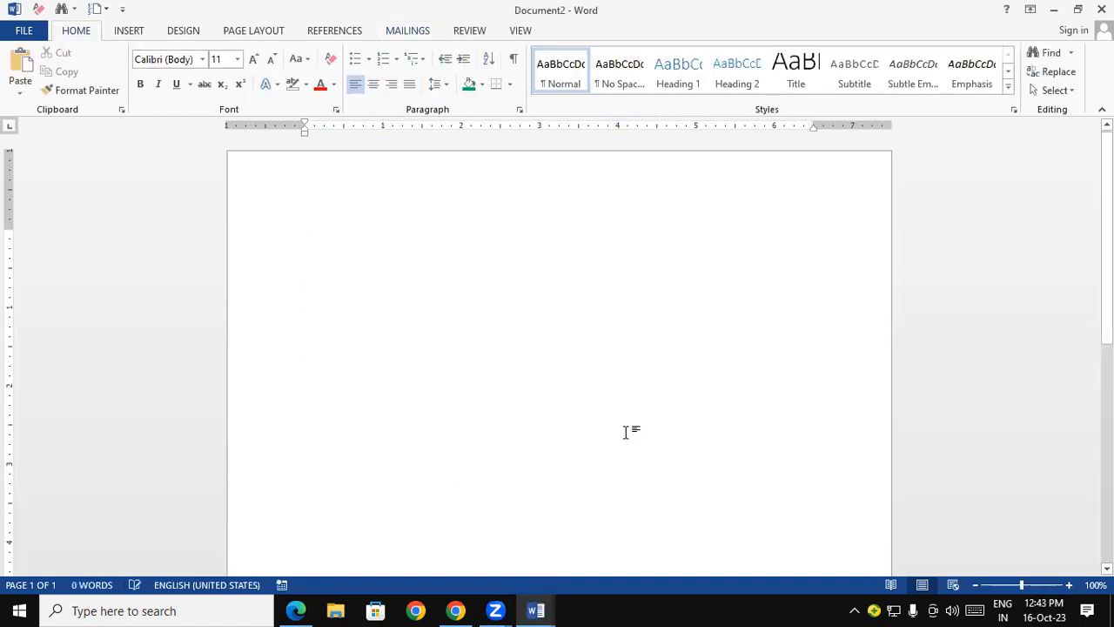
click(406, 31)
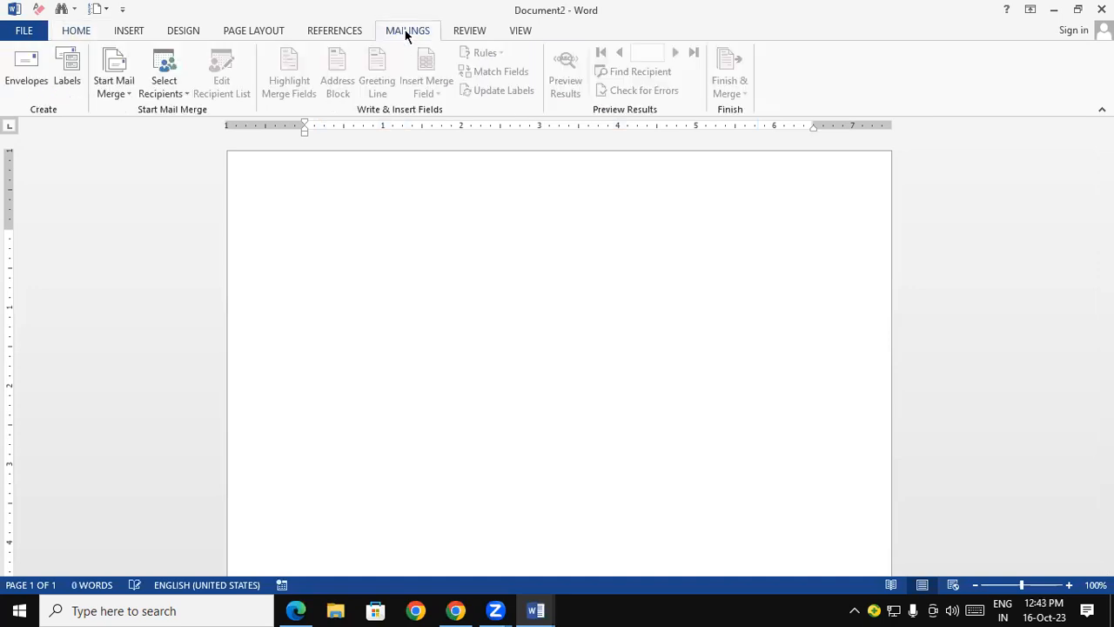
click(115, 87)
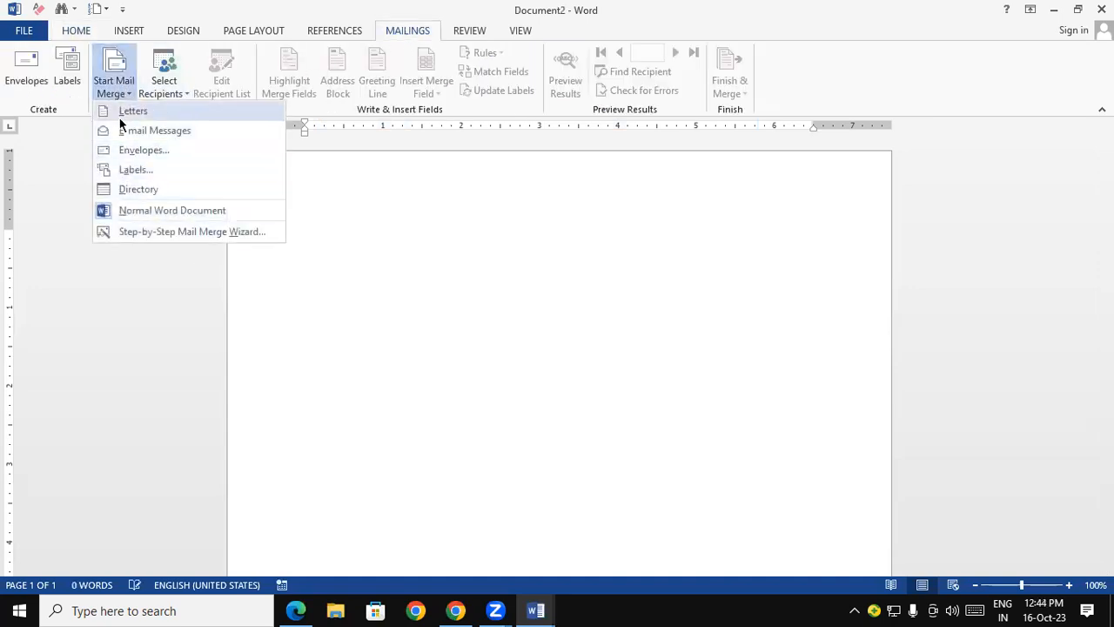
click(122, 117)
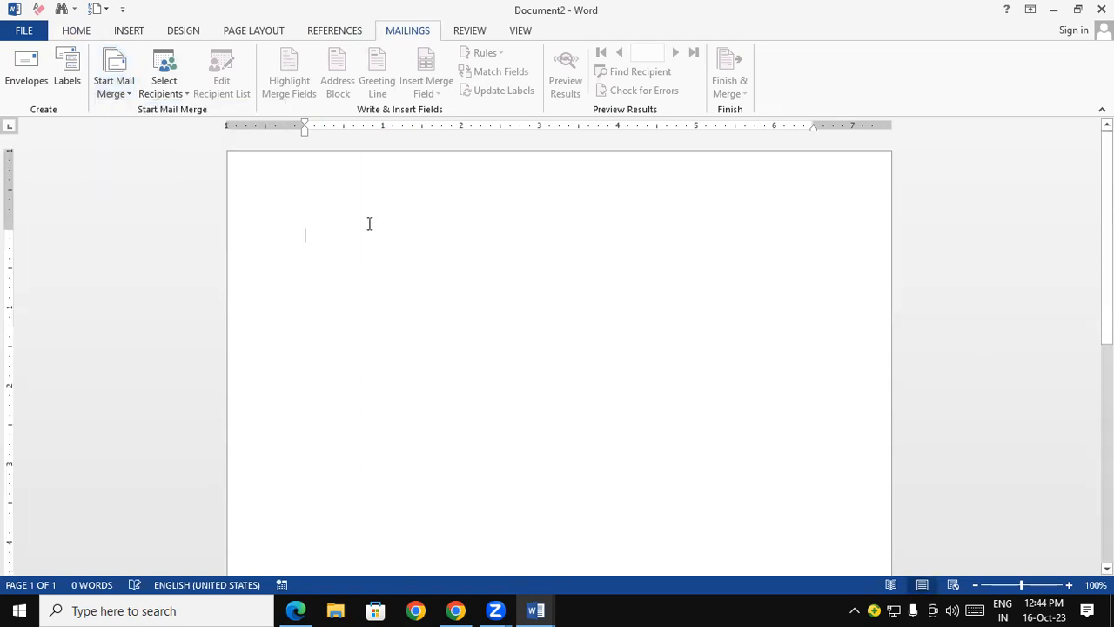
click(167, 94)
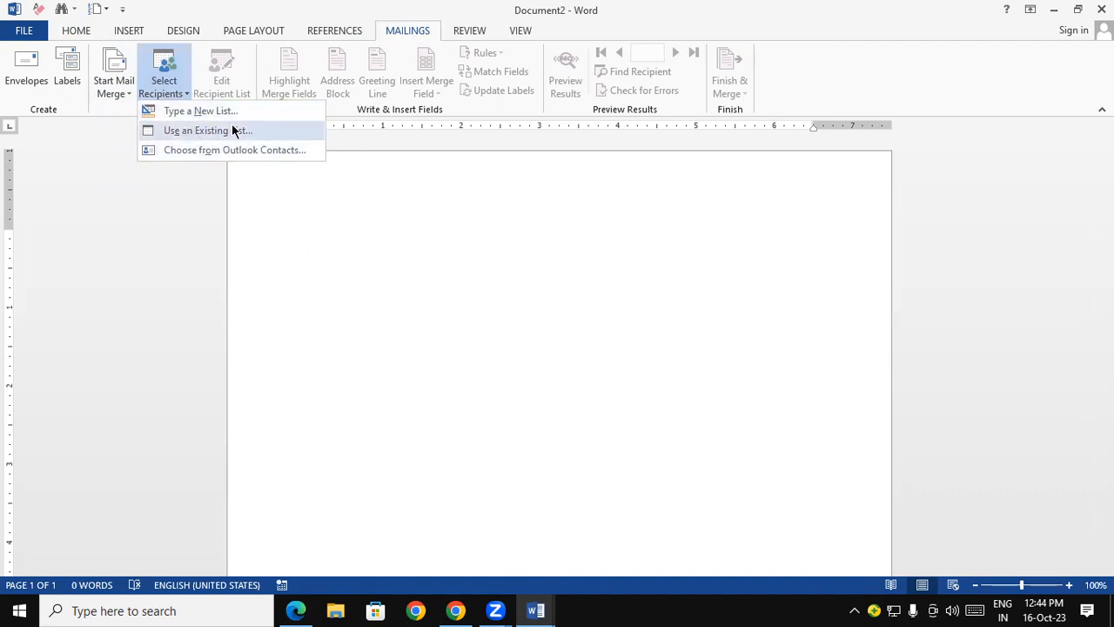
click(391, 306)
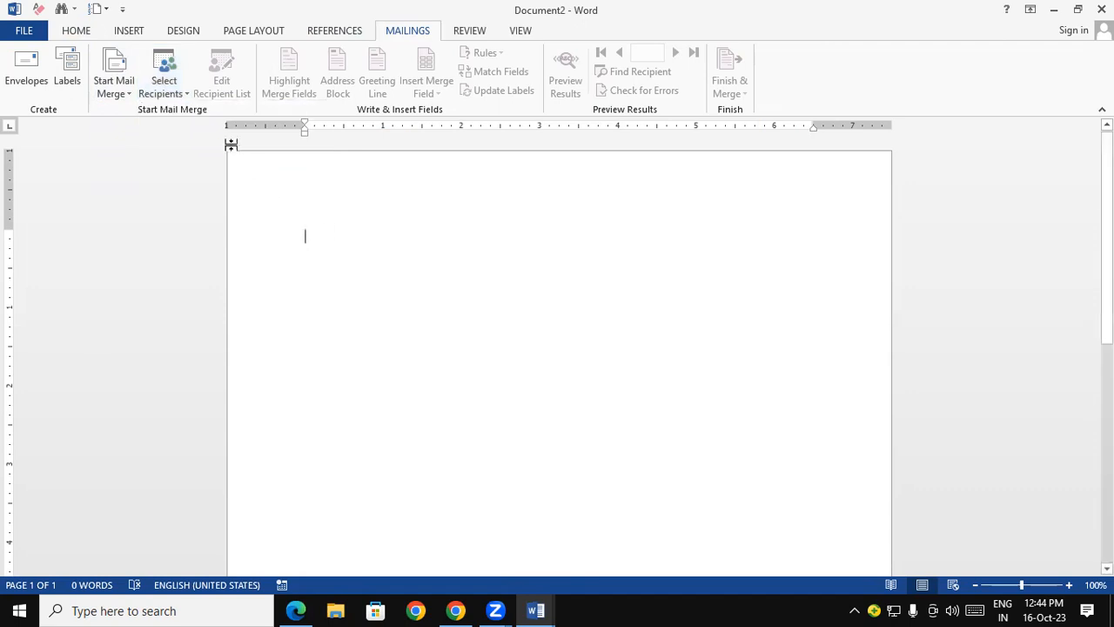
click(163, 87)
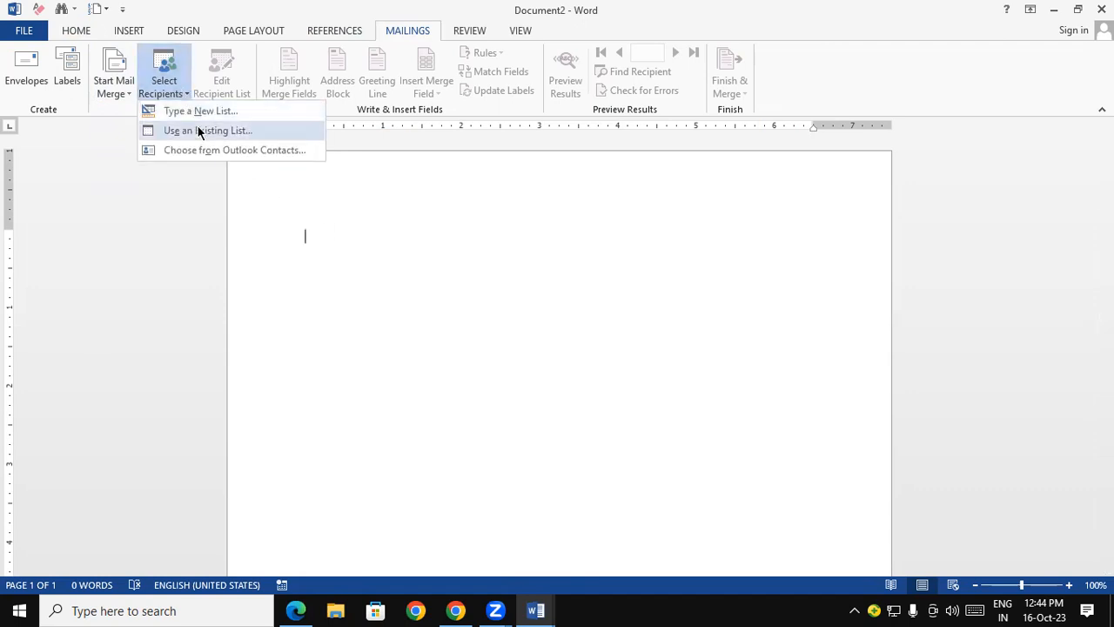
click(199, 131)
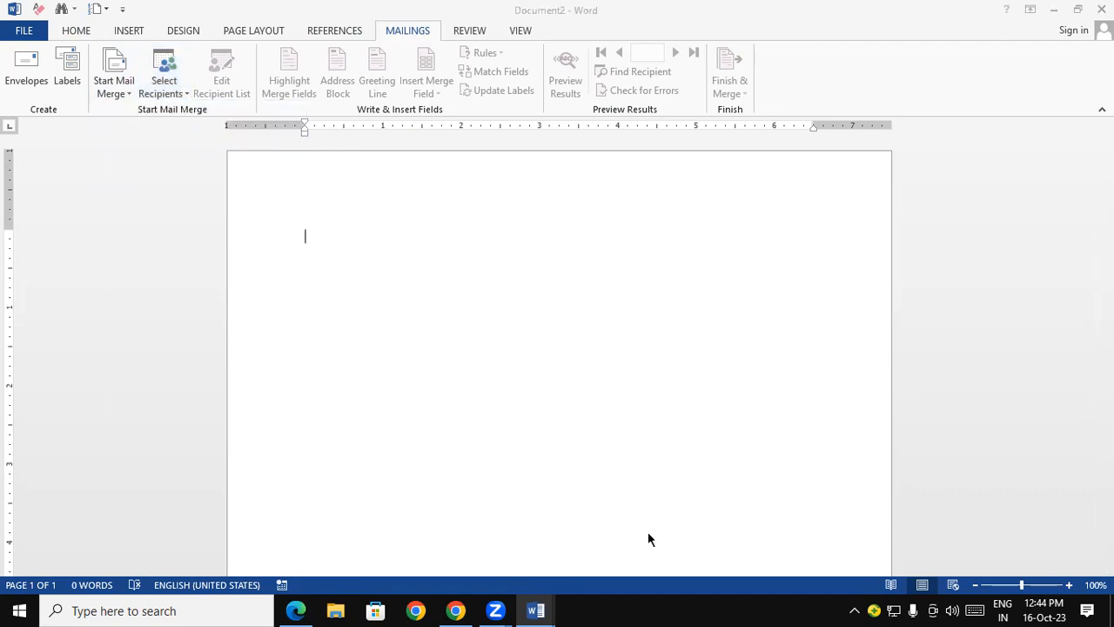
click(163, 263)
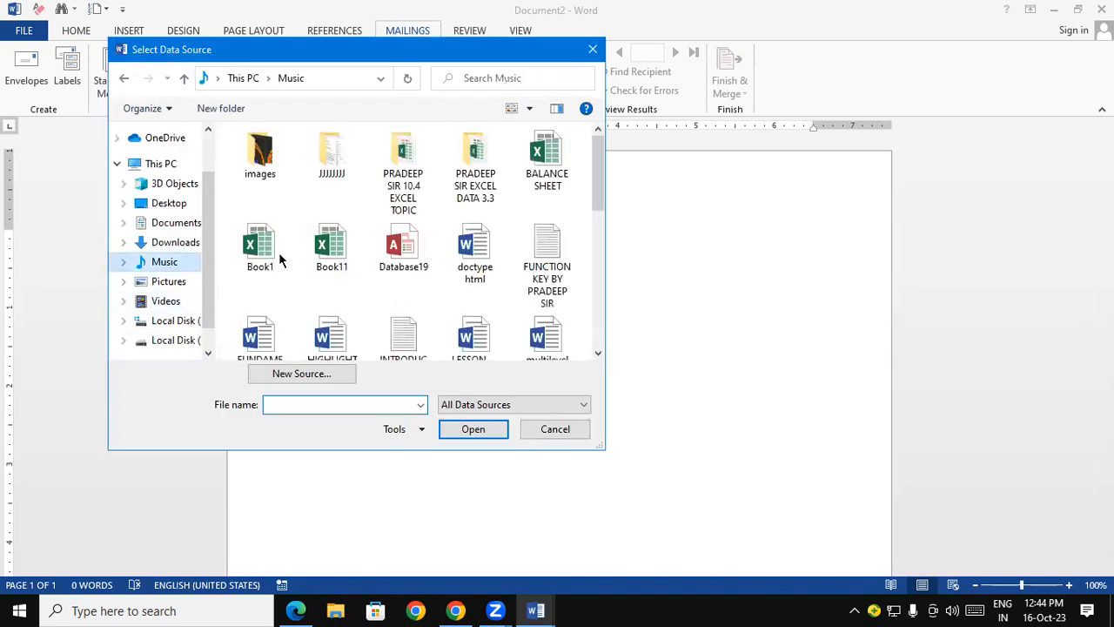
click(391, 253)
drag(599, 166, 600, 254)
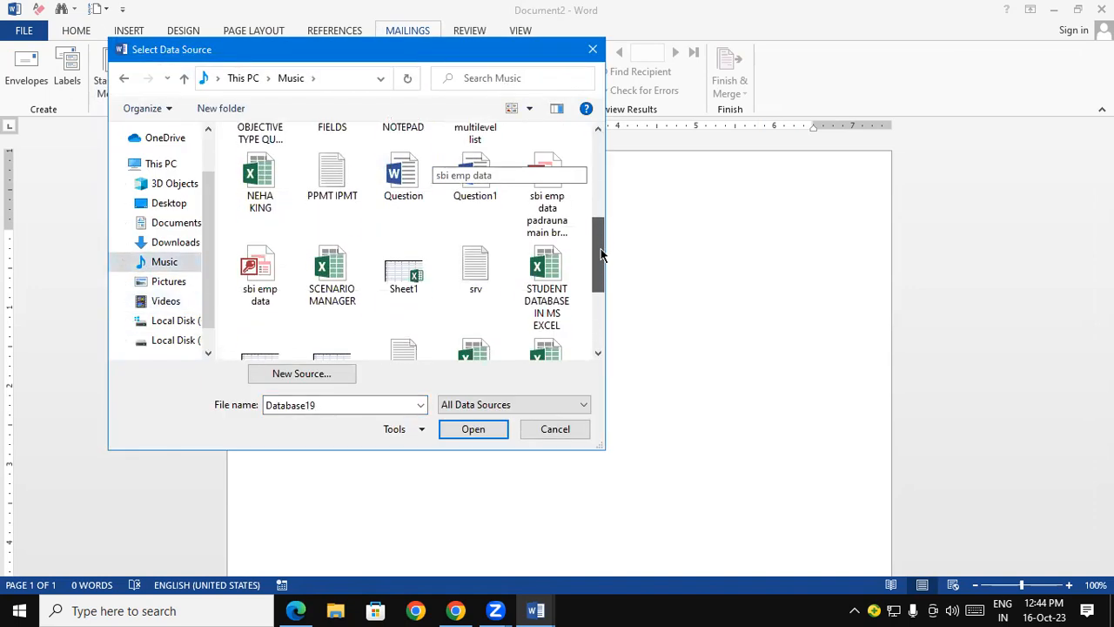
click(552, 198)
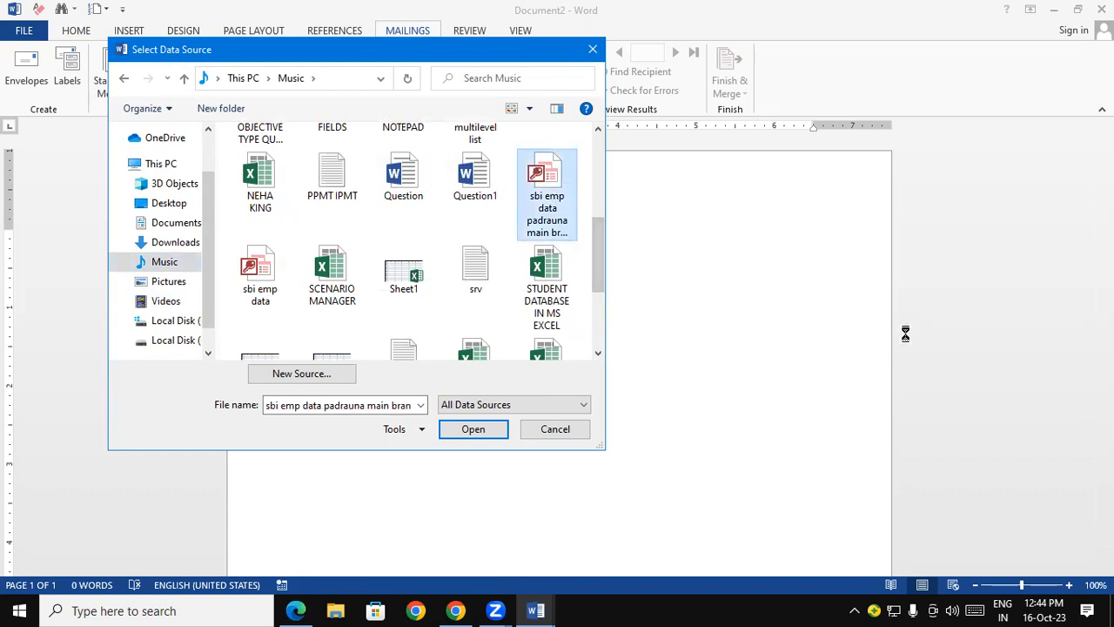
click(592, 49)
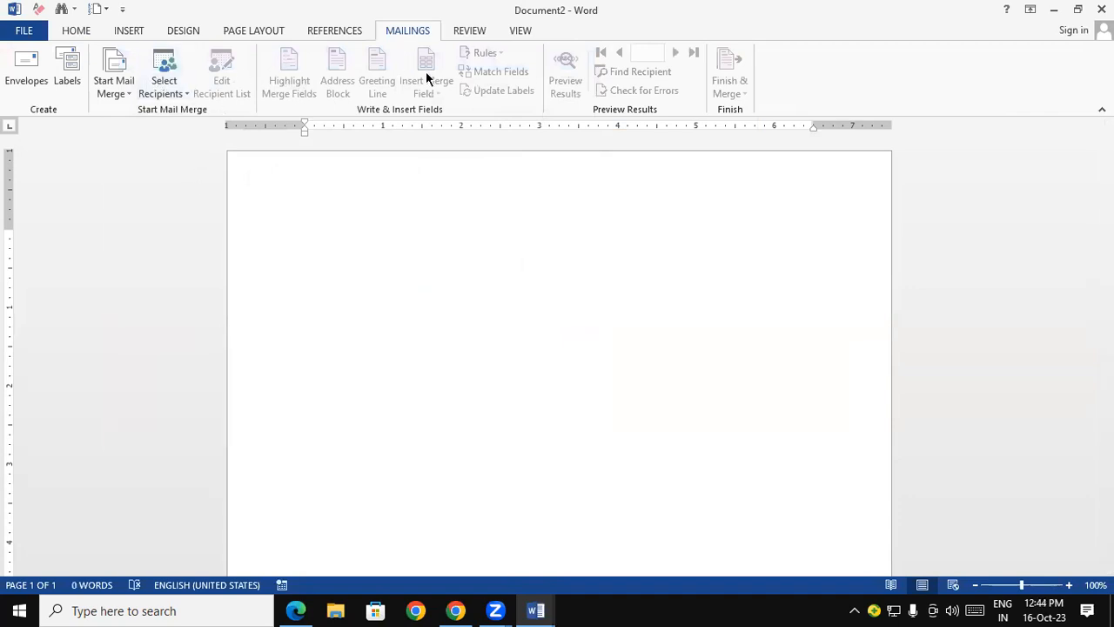
- Attach the existing recipient list "sbi emp data padrauna main br..." from the Music folder as the merge data source
click(166, 84)
click(205, 129)
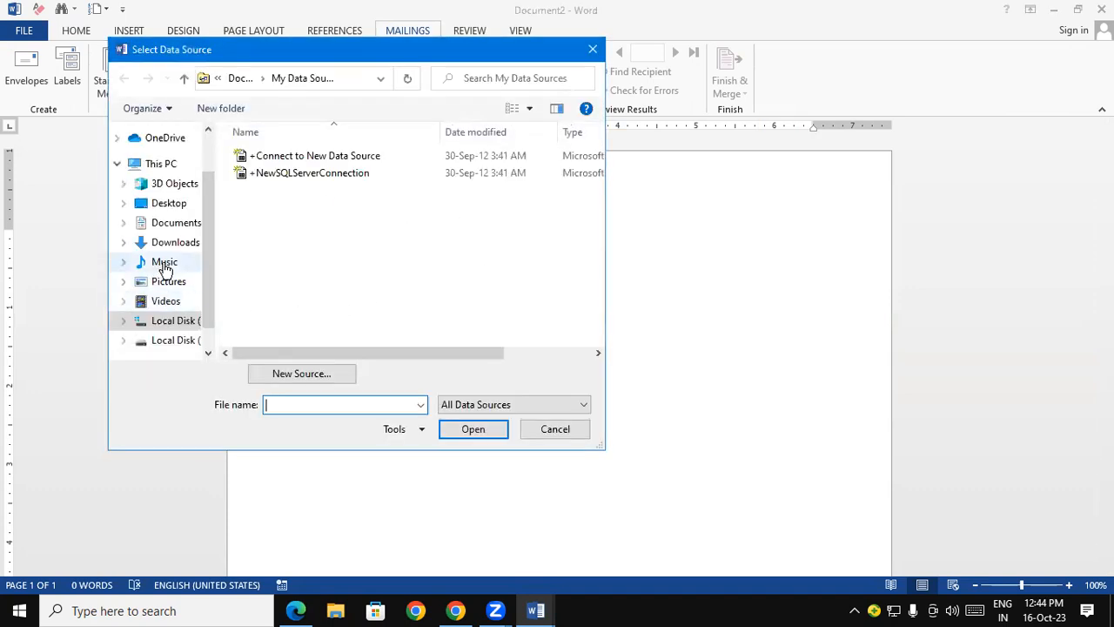
click(164, 266)
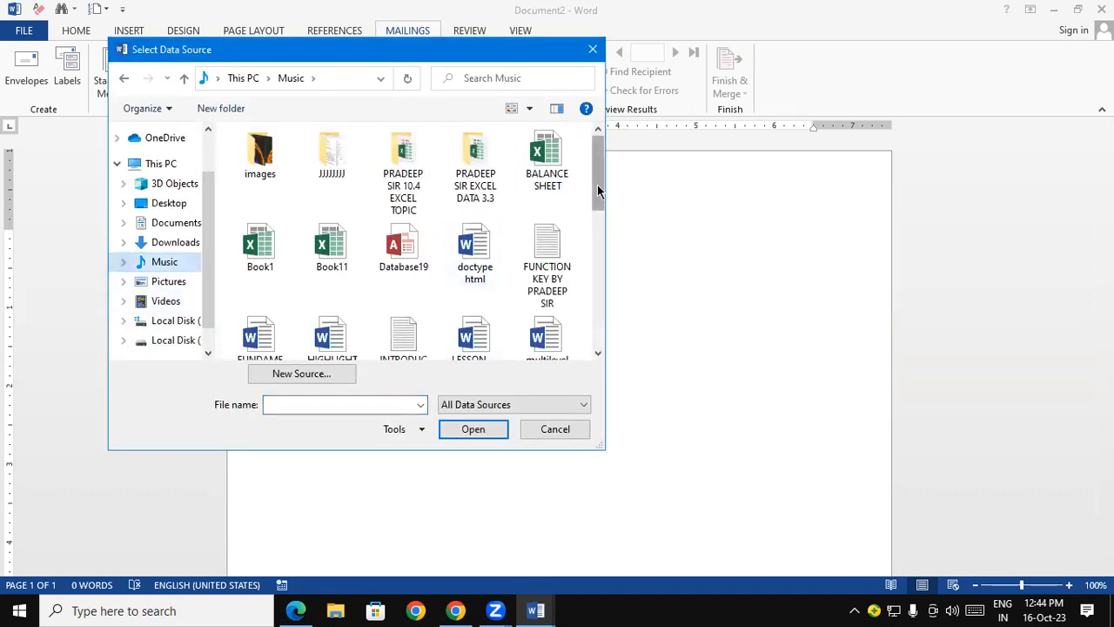
drag(597, 185, 602, 244)
scroll(570, 252, down, 1)
click(557, 256)
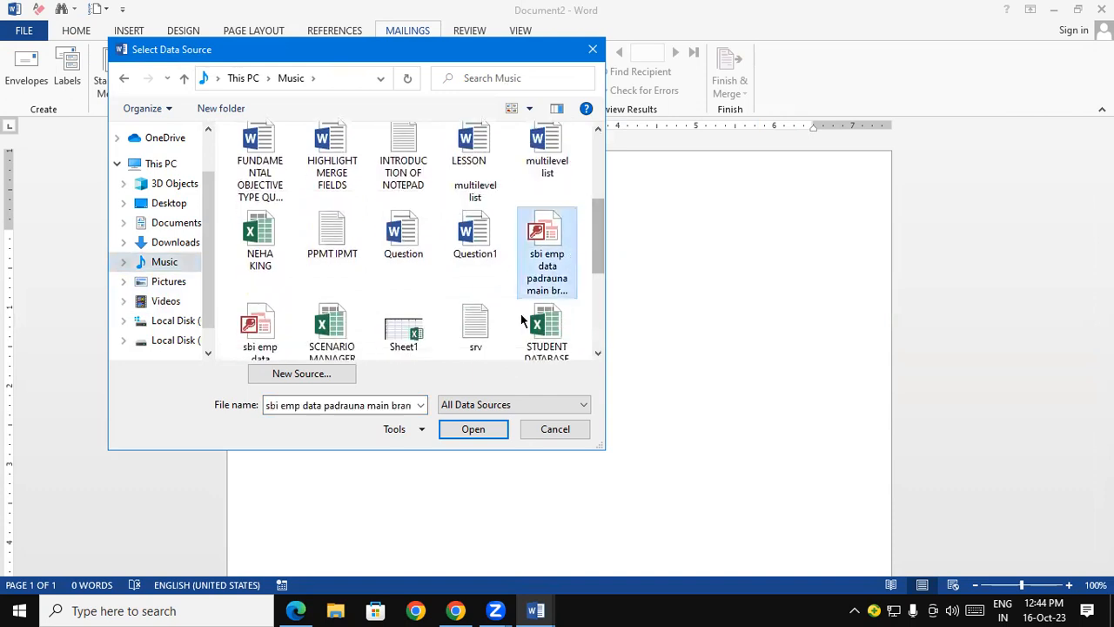
click(477, 428)
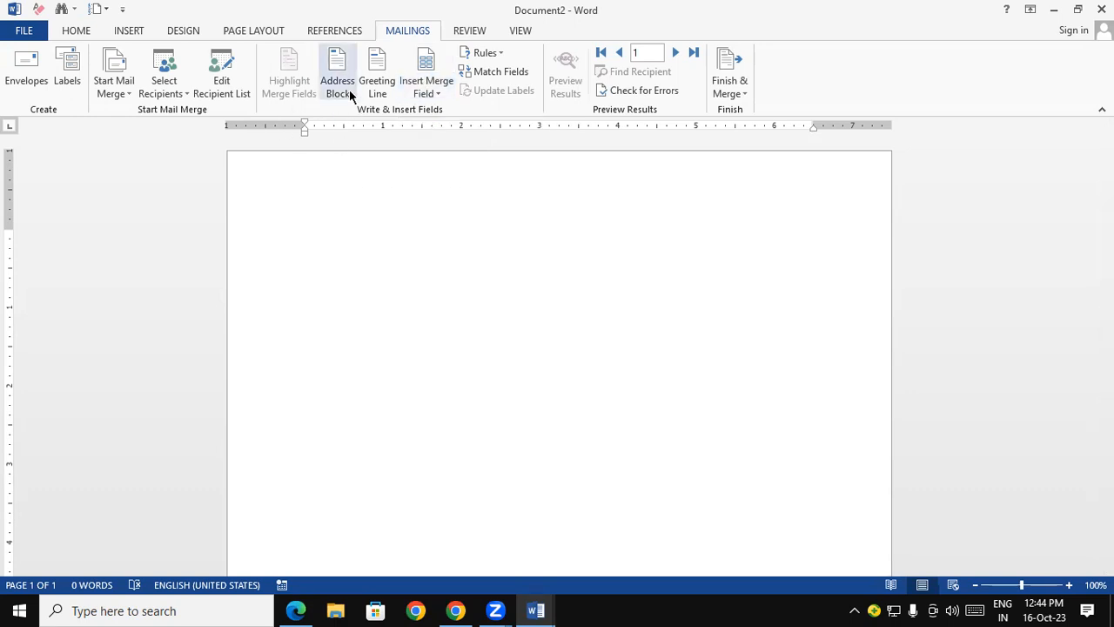
- Try to edit the attached data source from the mail merge recipient list, and close the list without changes
click(225, 76)
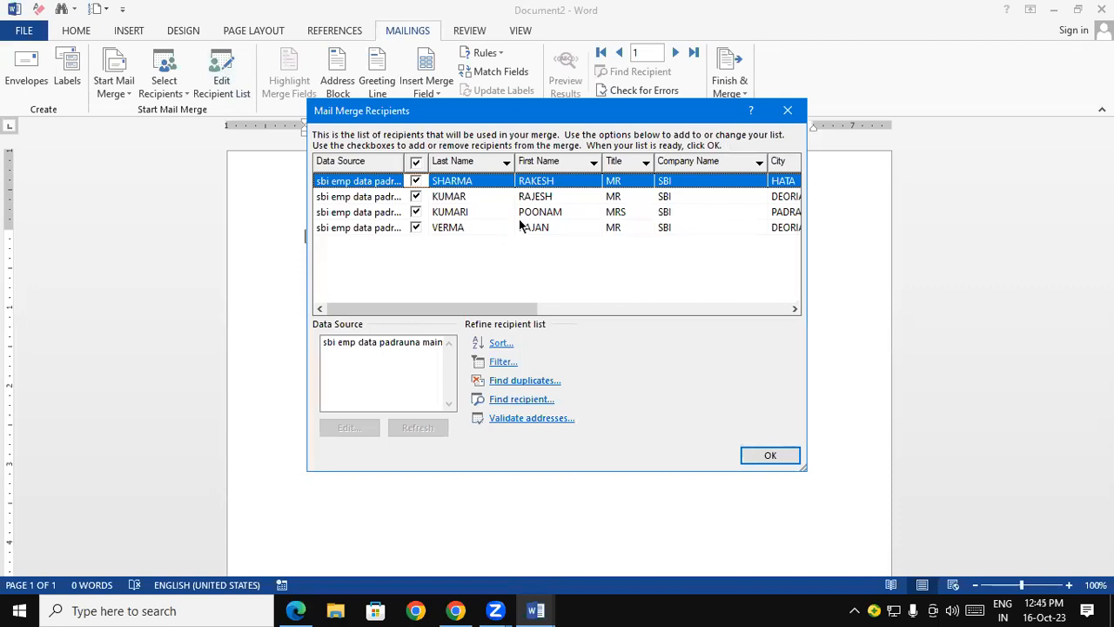
click(394, 348)
click(346, 428)
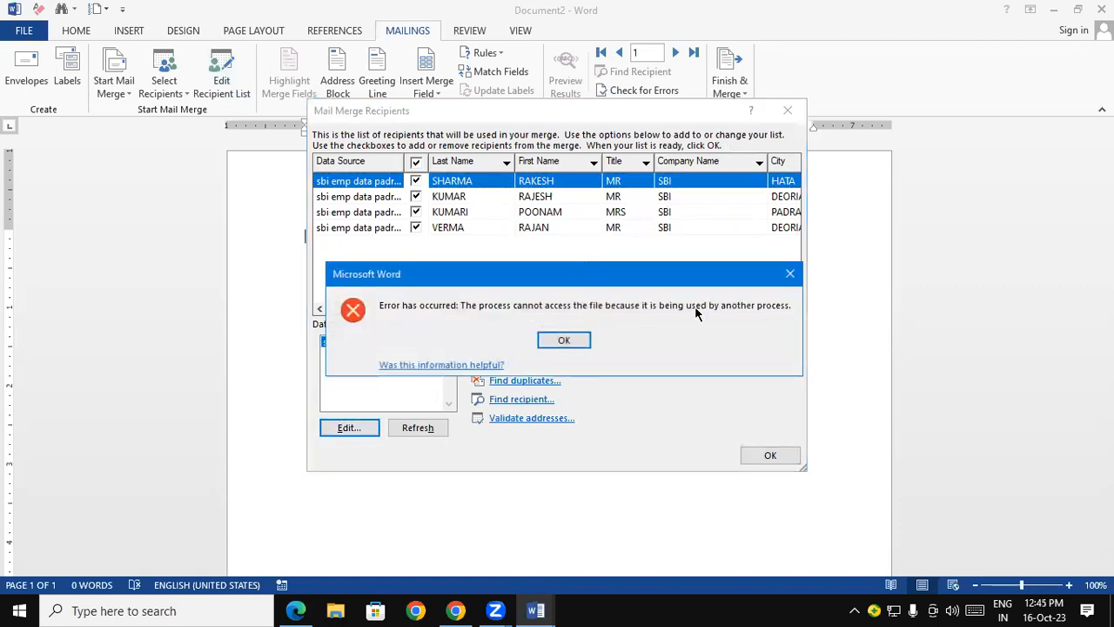
click(790, 273)
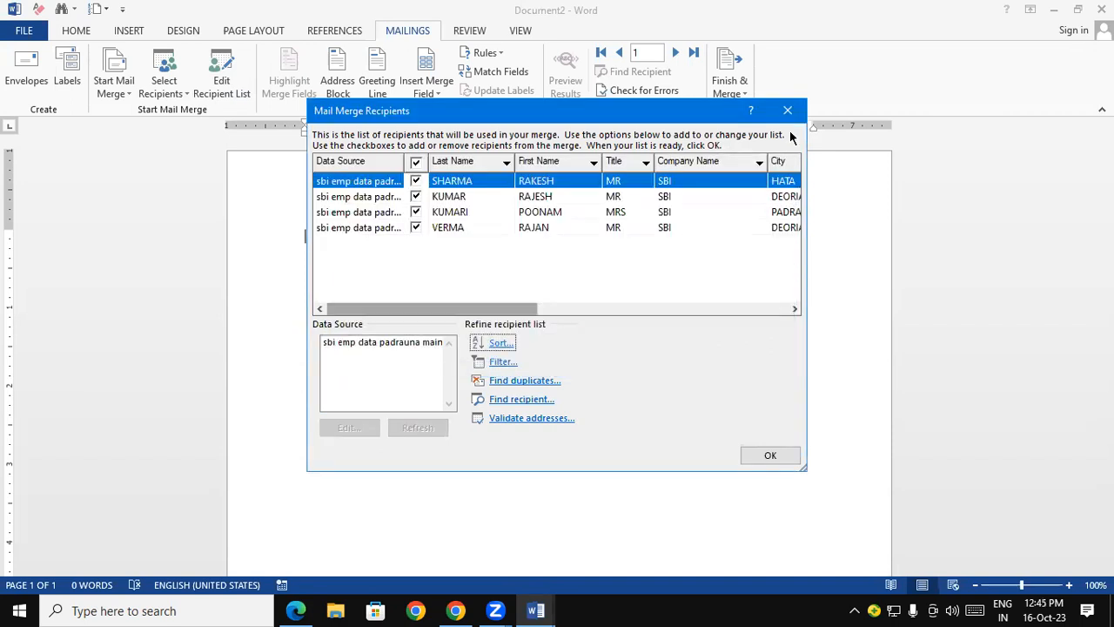
click(787, 112)
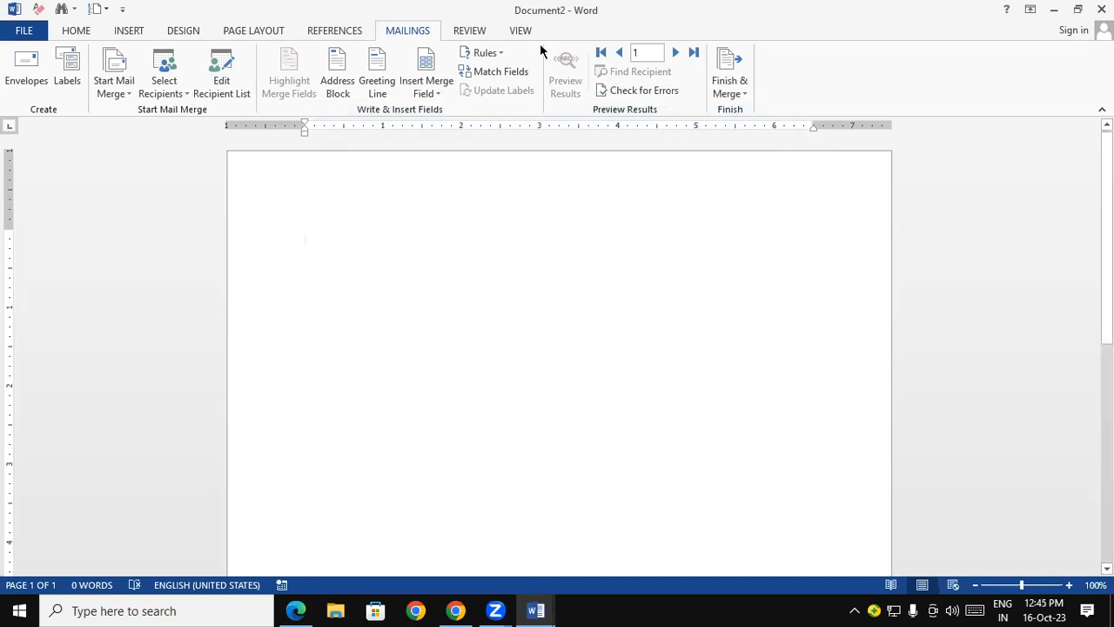